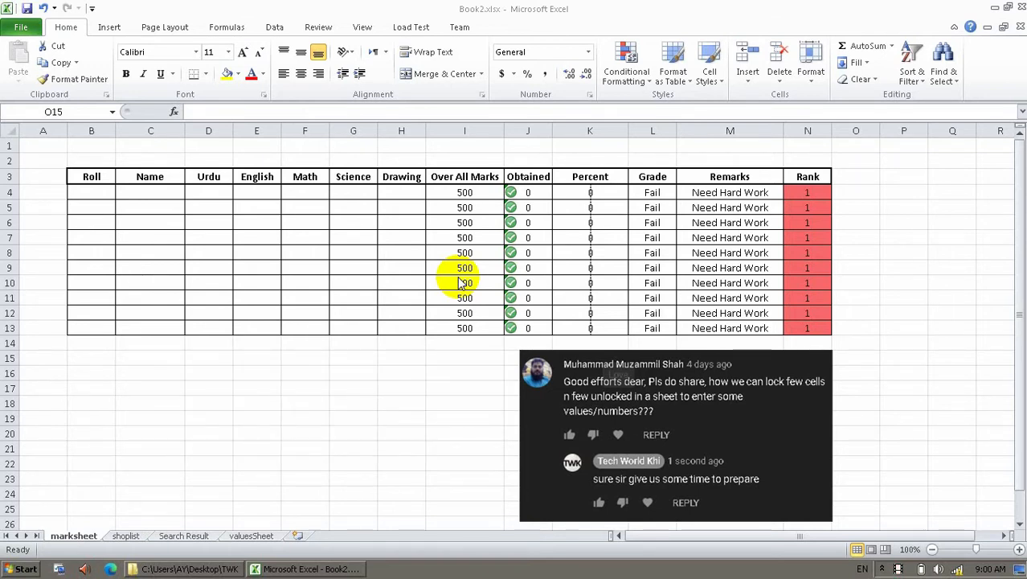
# Delete the pasted comment screenshot from the marksheet.
pyautogui.click(422, 417)
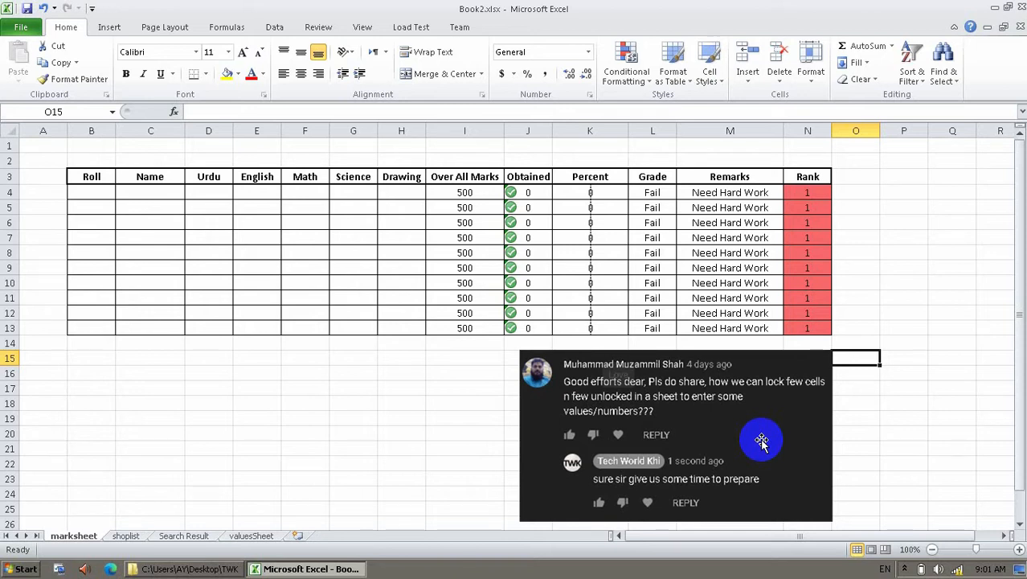
pyautogui.click(304, 387)
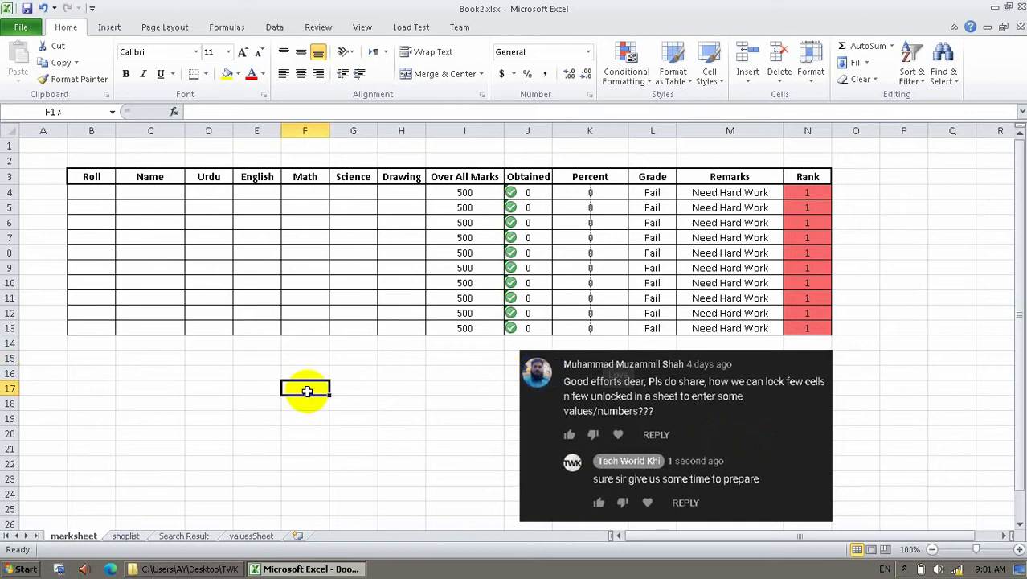
pyautogui.click(650, 456)
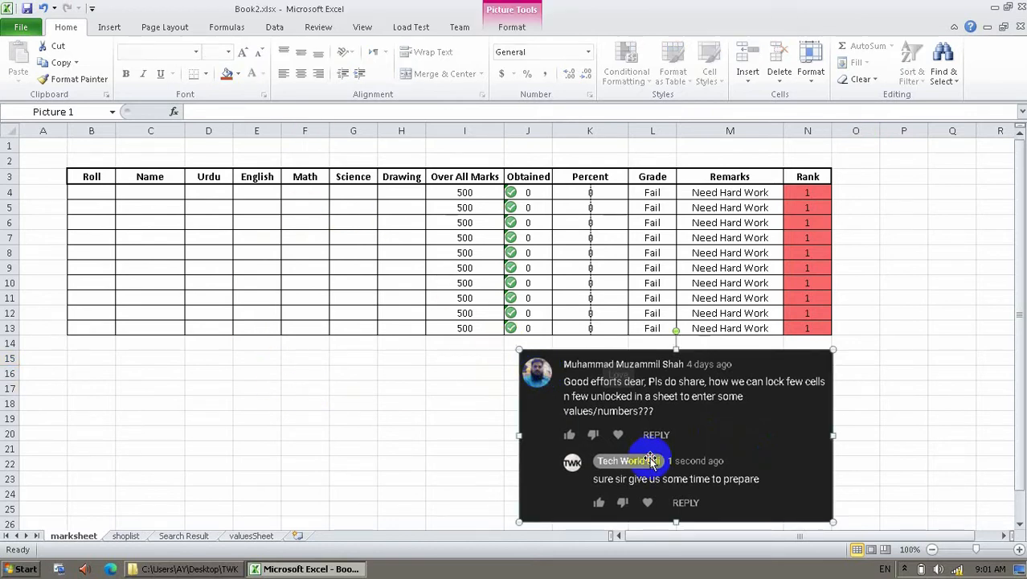
pyautogui.press('Delete')
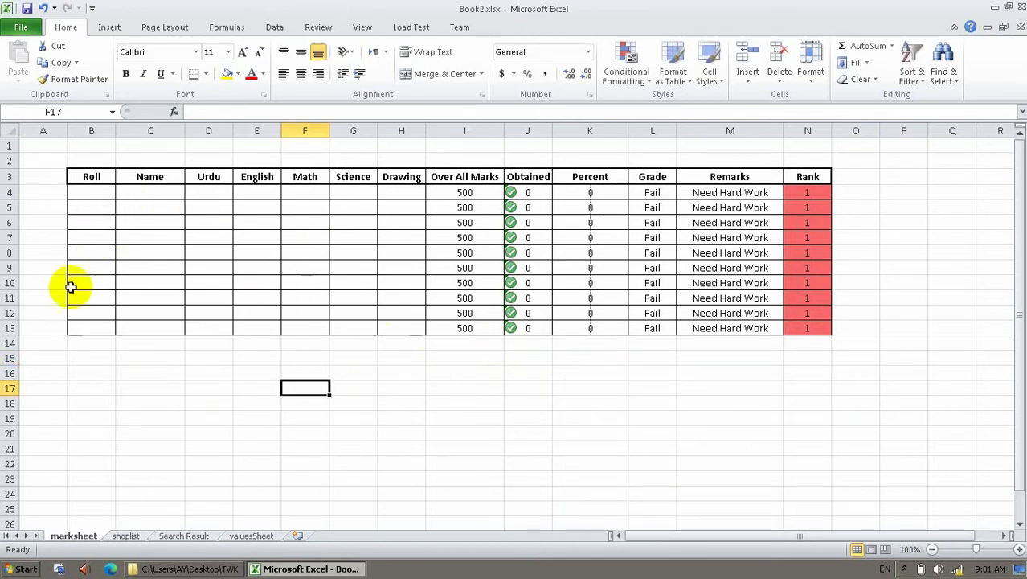
# Clear the Grade formula in L11 and restore it with undo.
pyautogui.click(86, 193)
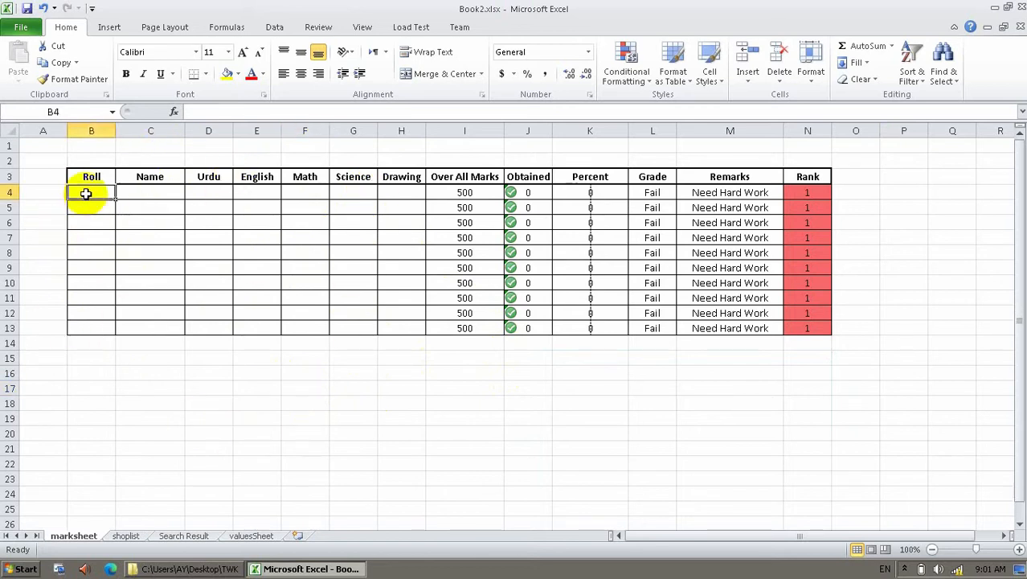
pyautogui.click(170, 203)
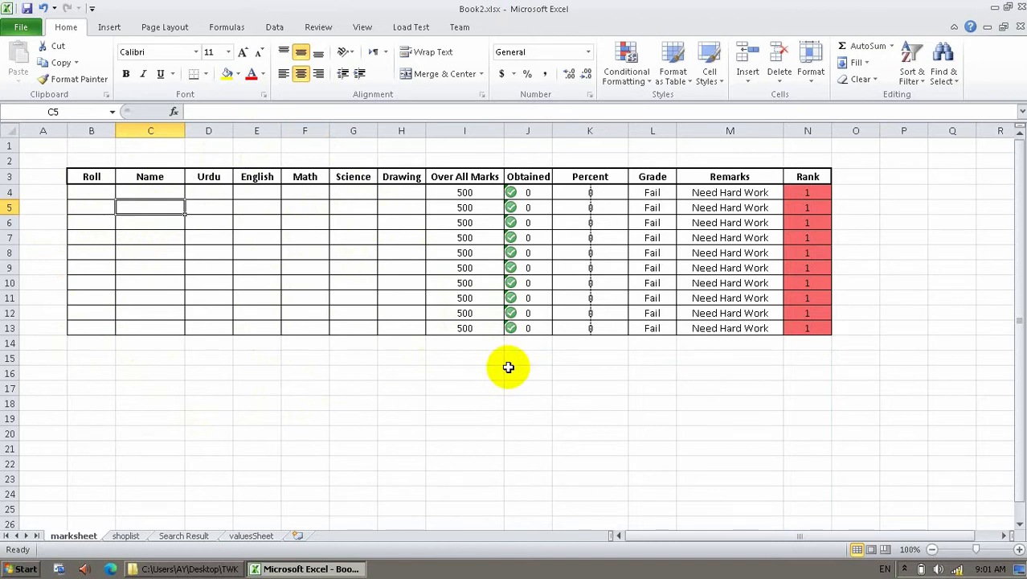
pyautogui.moveTo(589, 268); pyautogui.dragTo(590, 291)
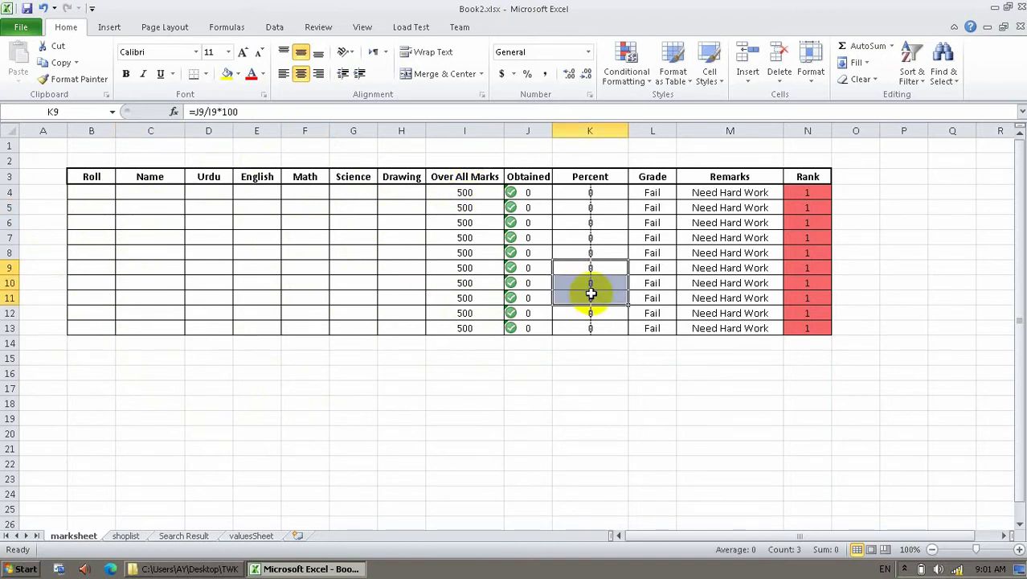
pyautogui.click(665, 303)
pyautogui.press('Delete')
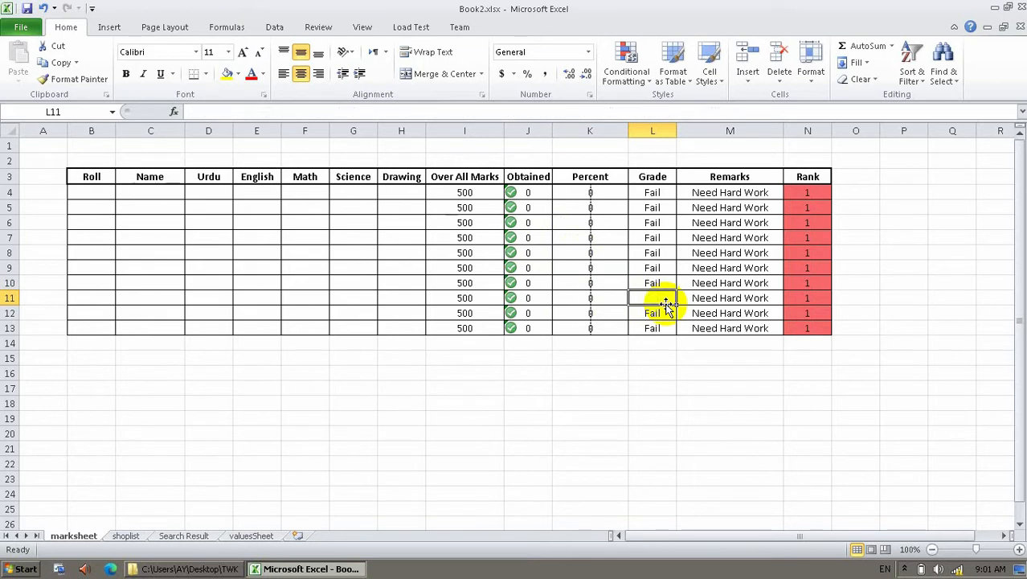
pyautogui.hotkey('ctrl', 'z')
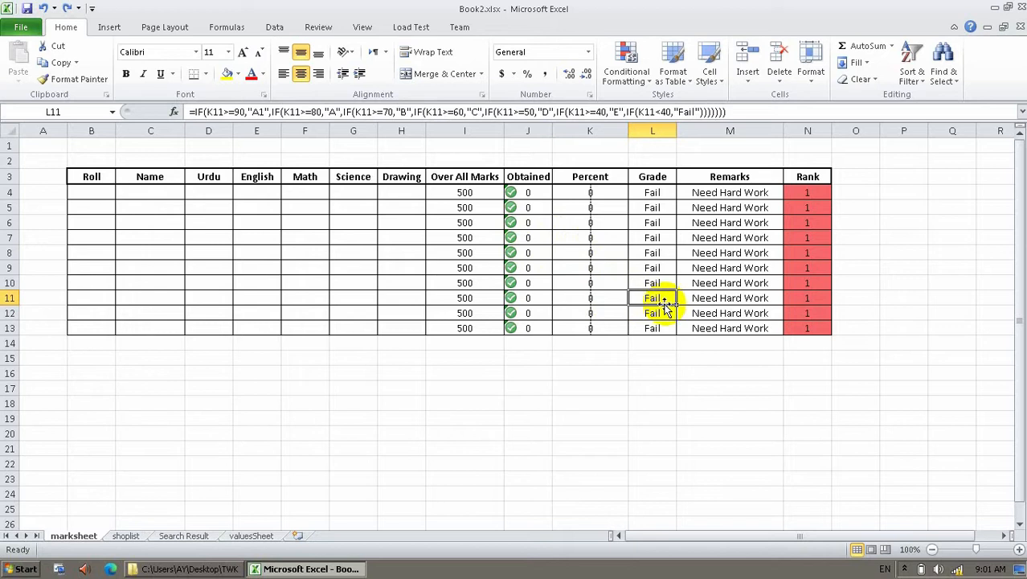
pyautogui.click(194, 197)
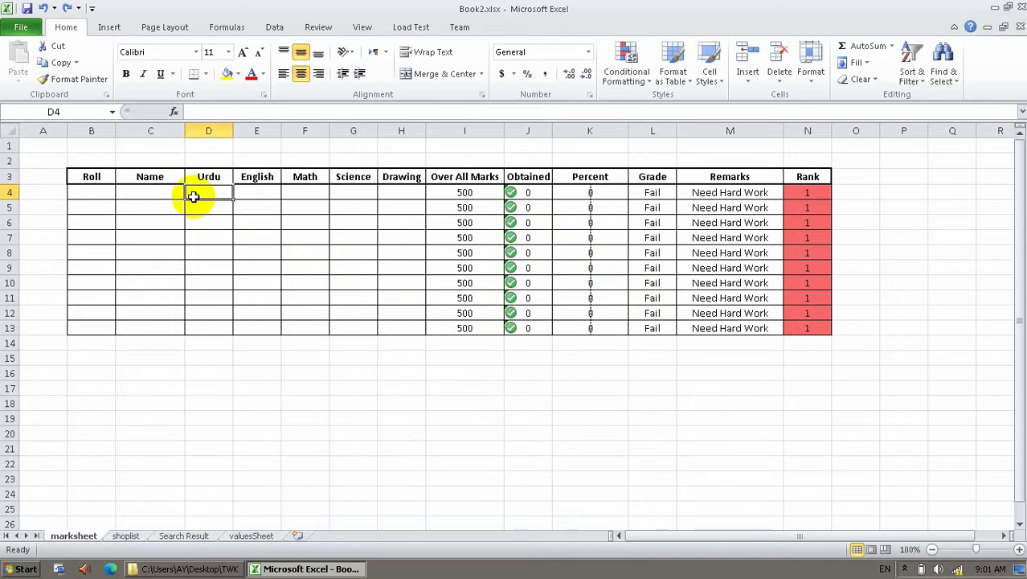
pyautogui.click(279, 364)
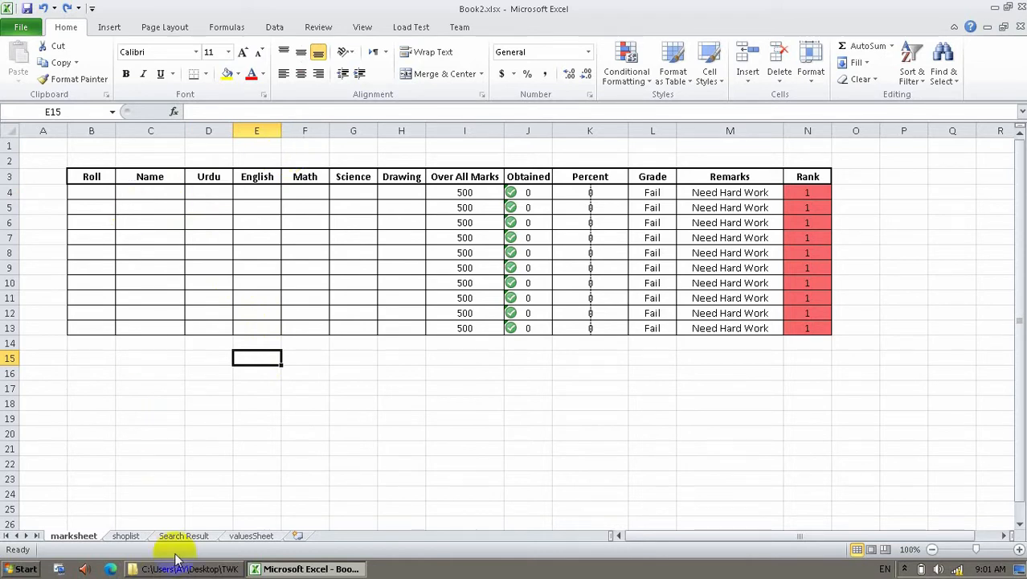
pyautogui.rightClick(71, 535)
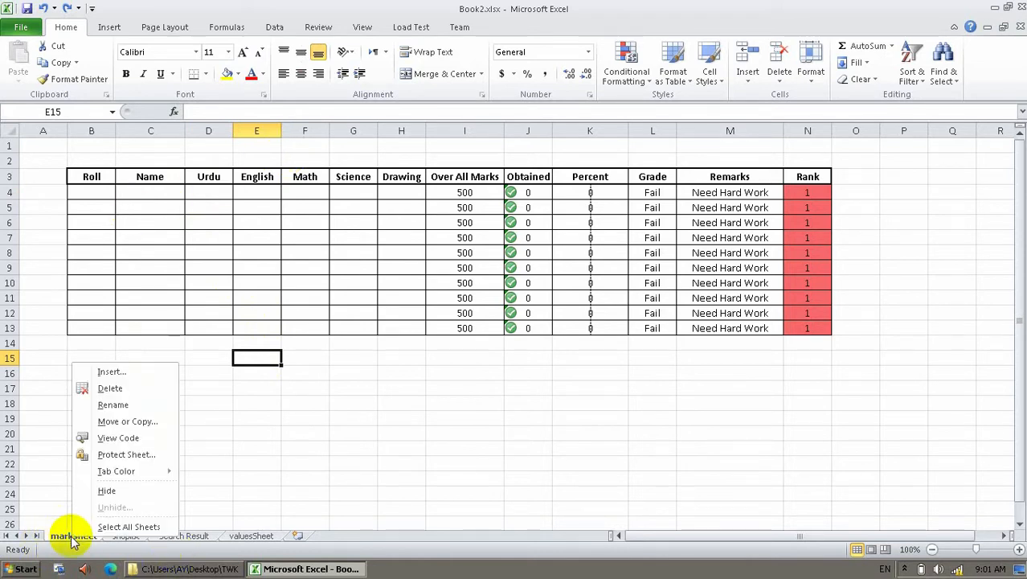
pyautogui.click(117, 455)
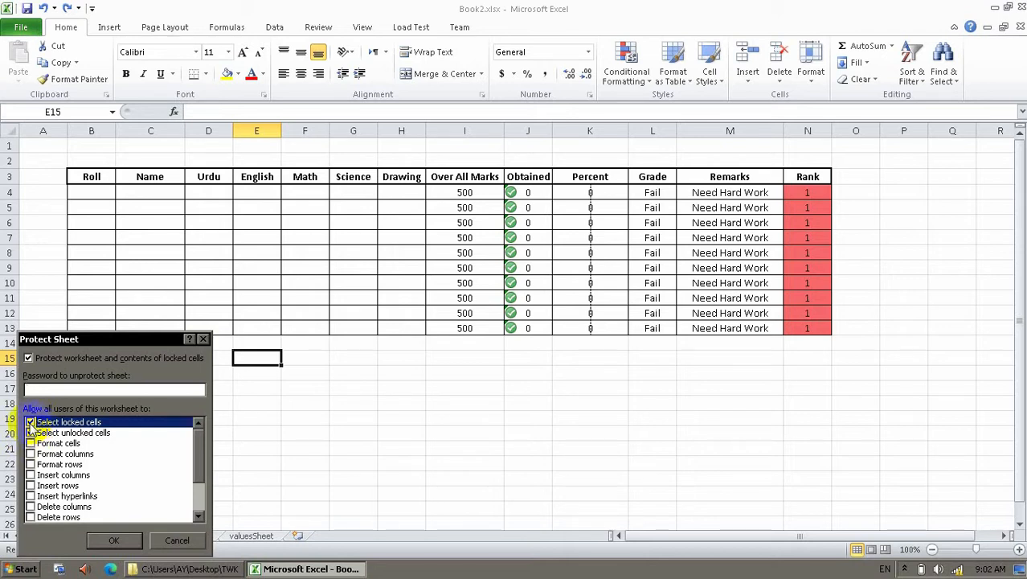
pyautogui.click(31, 423)
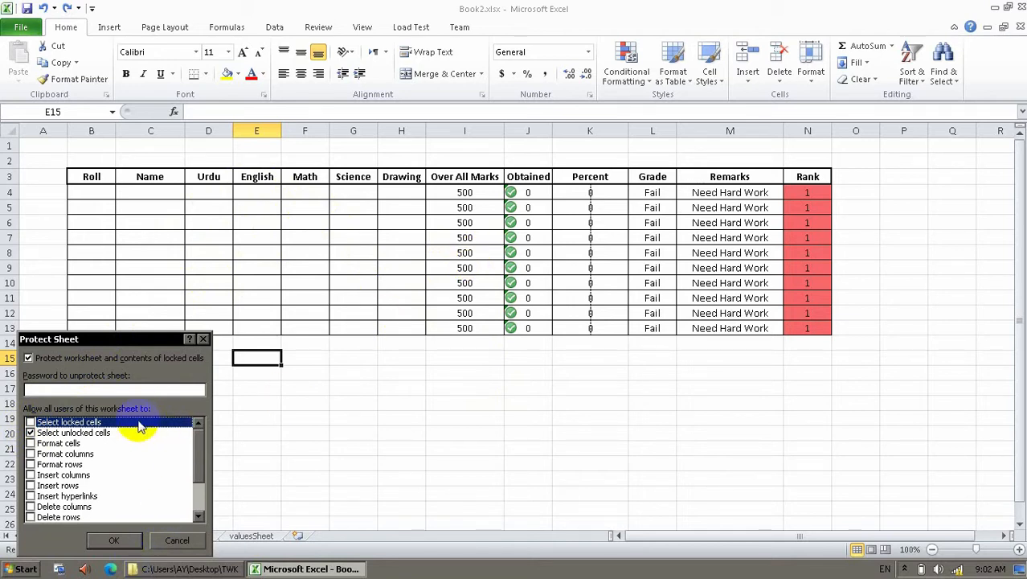
pyautogui.click(197, 544)
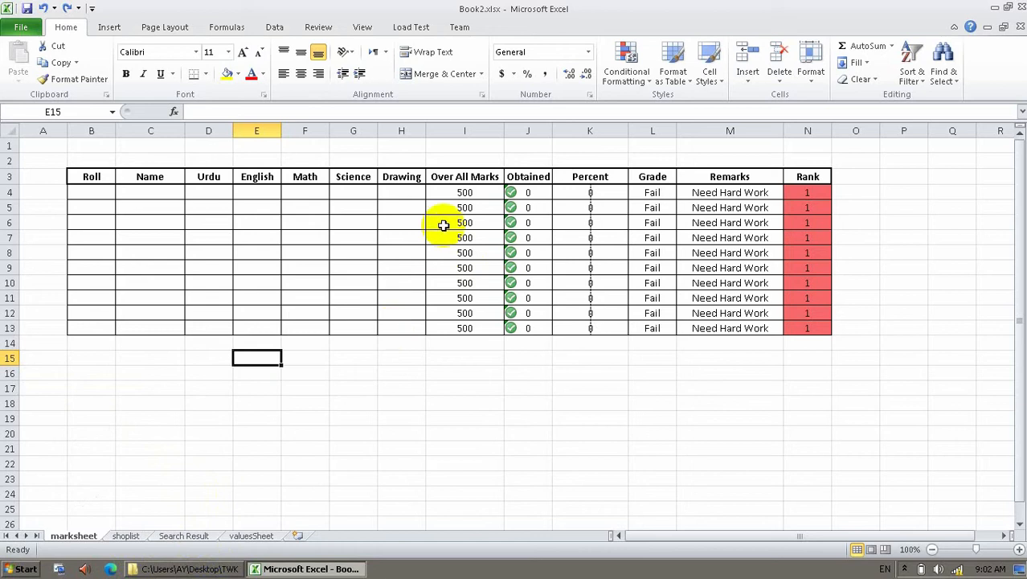
# Select every cell in the worksheet.
pyautogui.click(346, 372)
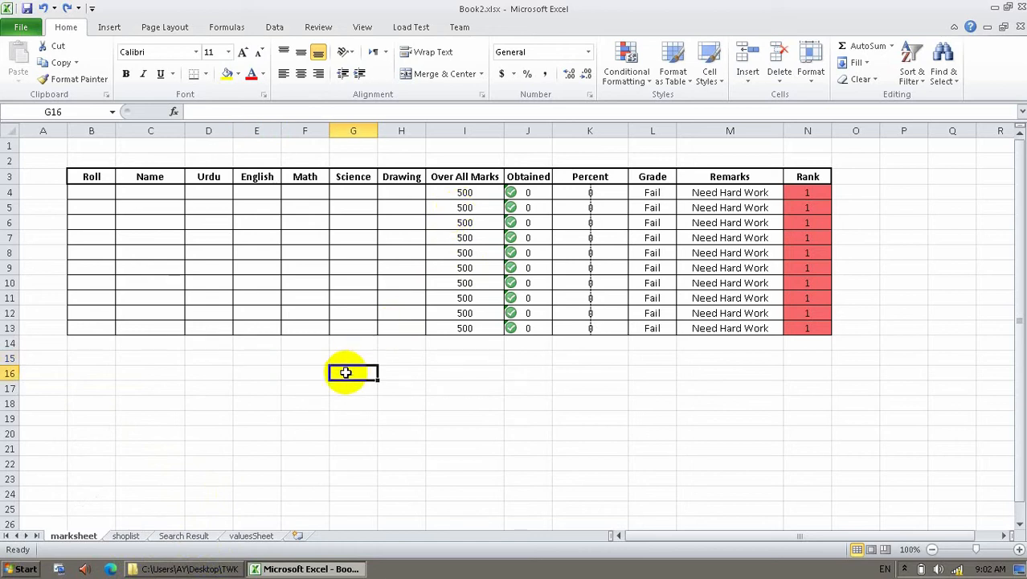
pyautogui.hotkey('ctrl', 'a')
pyautogui.rightClick(345, 373)
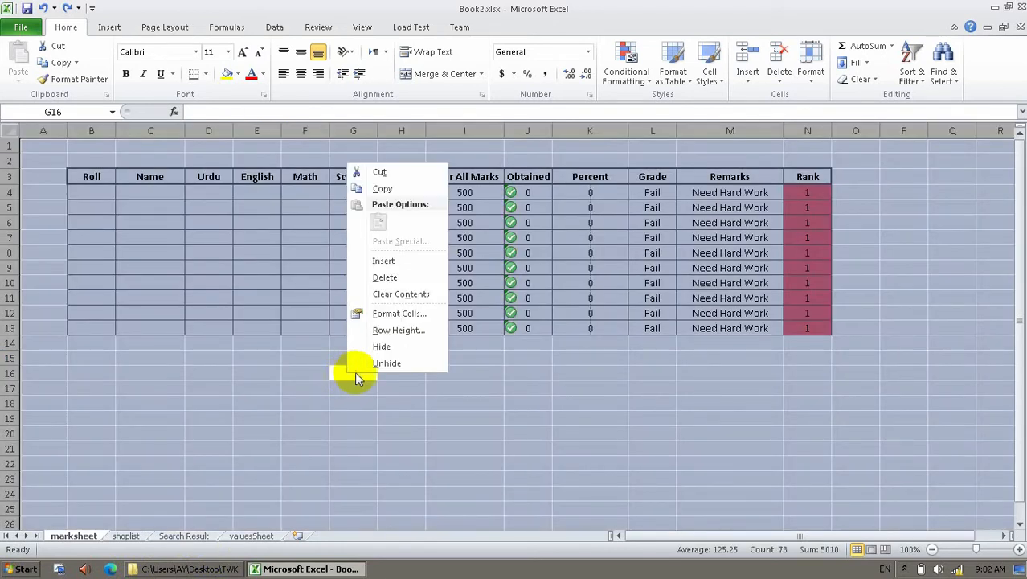
pyautogui.click(266, 359)
pyautogui.click(177, 355)
pyautogui.hotkey('ctrl', 'a')
pyautogui.click(178, 354)
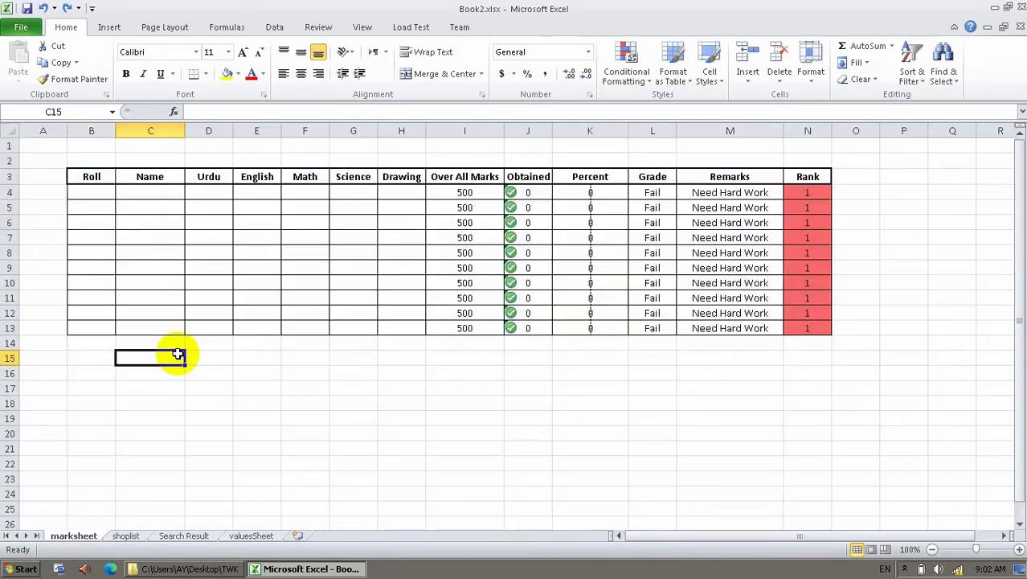
pyautogui.click(9, 131)
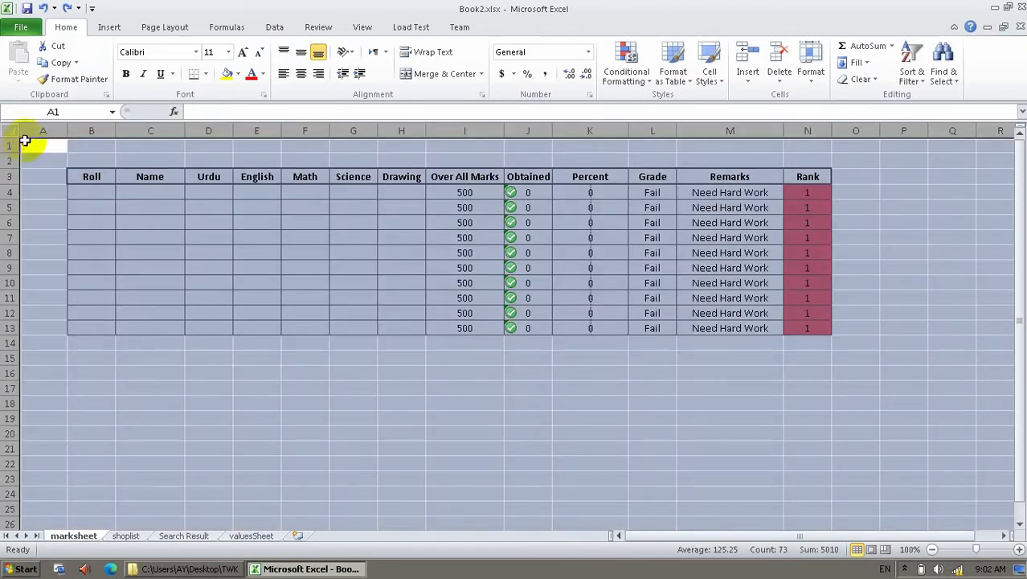
# Keep Locked ticked for all cells in Format Cells, then select entry cells B4:H13.
pyautogui.rightClick(290, 297)
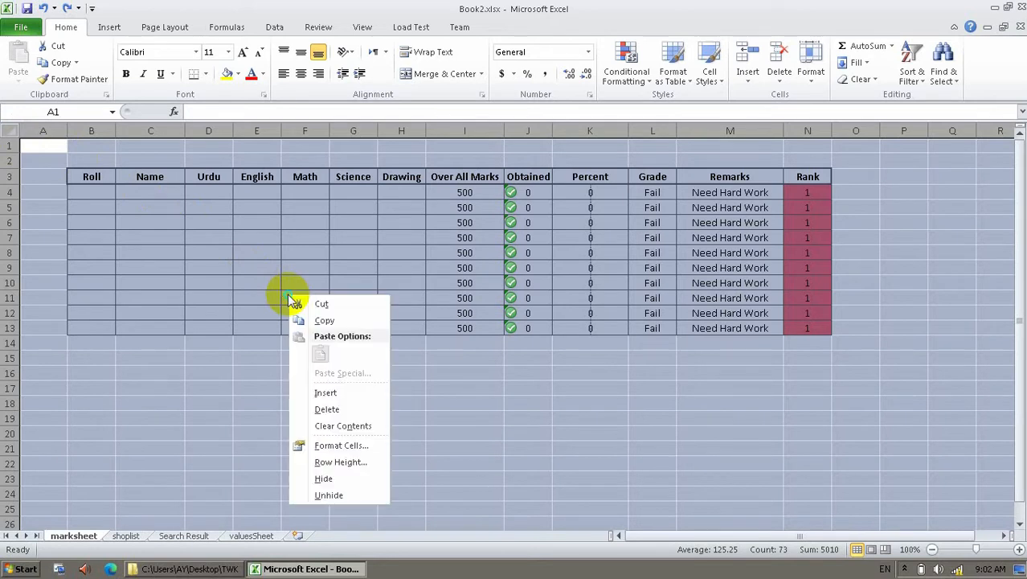
pyautogui.click(338, 445)
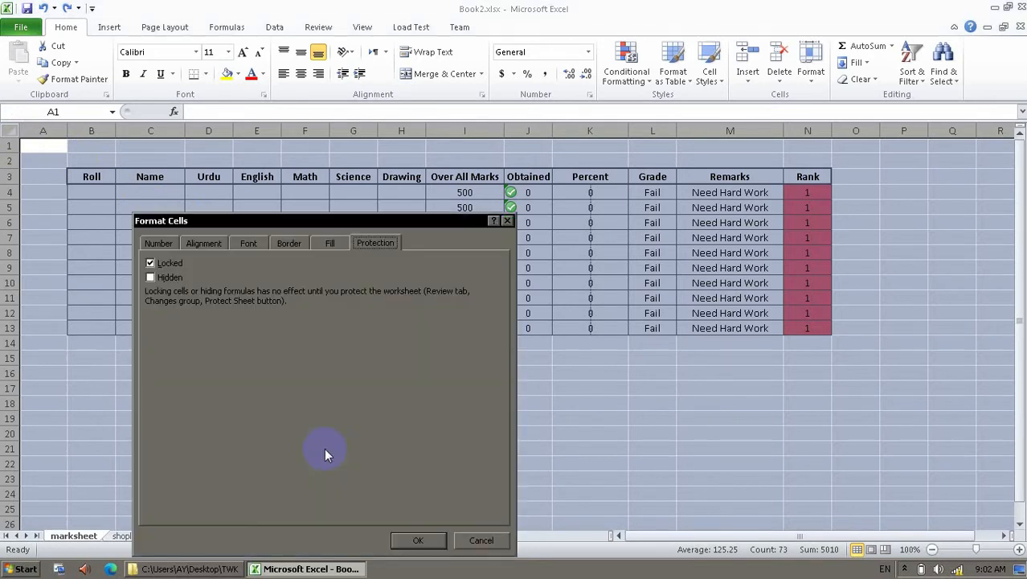
pyautogui.click(205, 243)
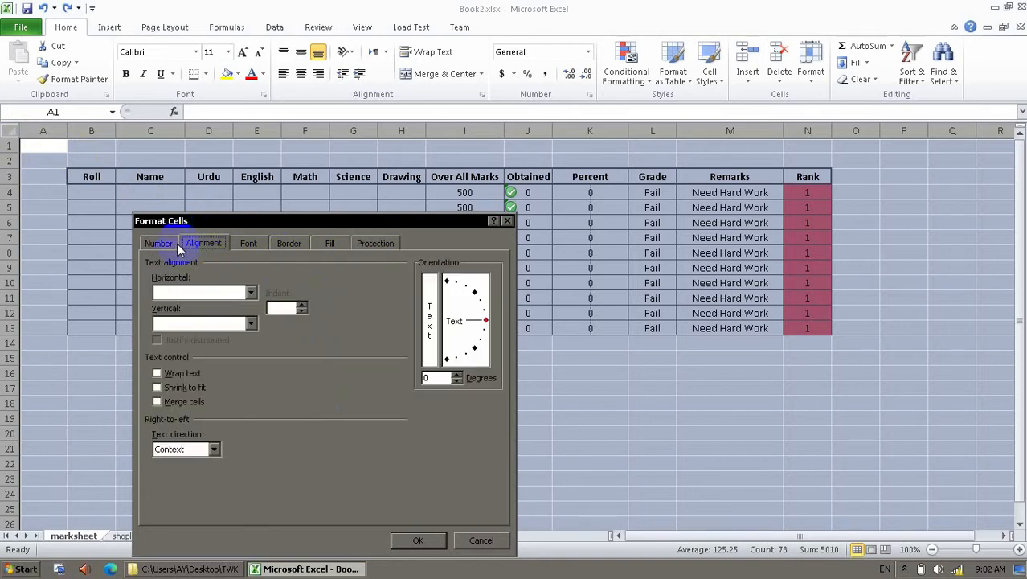
pyautogui.click(171, 244)
pyautogui.click(380, 243)
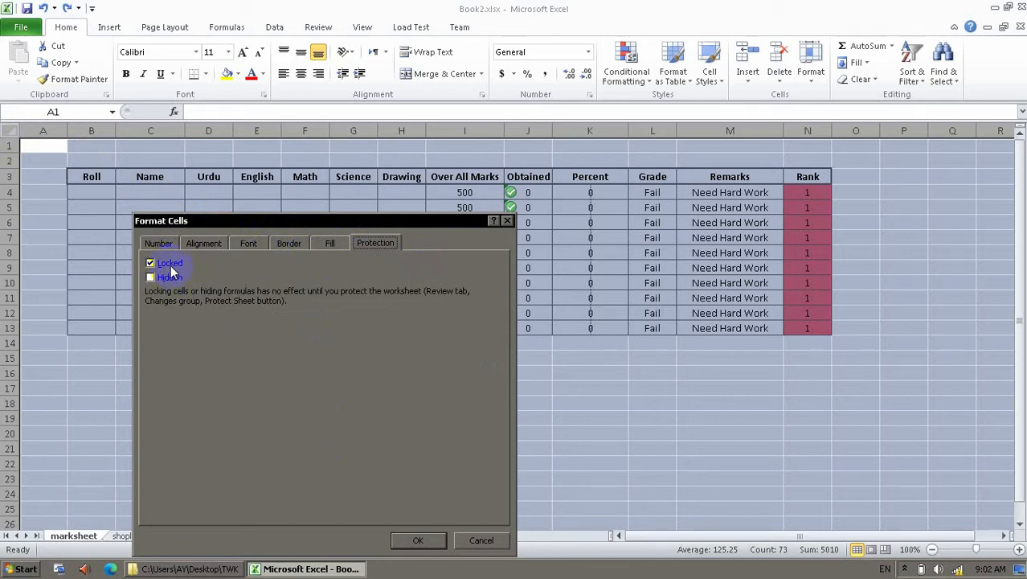
pyautogui.click(417, 540)
pyautogui.click(320, 430)
pyautogui.moveTo(91, 195); pyautogui.dragTo(388, 326)
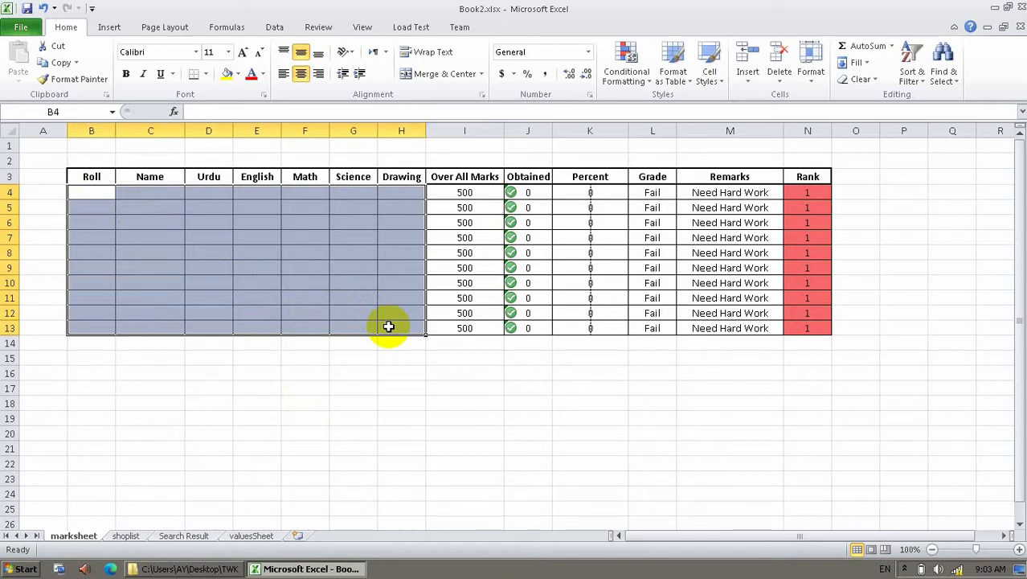
# Untick Locked in Format Cells' Protection settings for the entry cells B4:H13.
pyautogui.rightClick(388, 326)
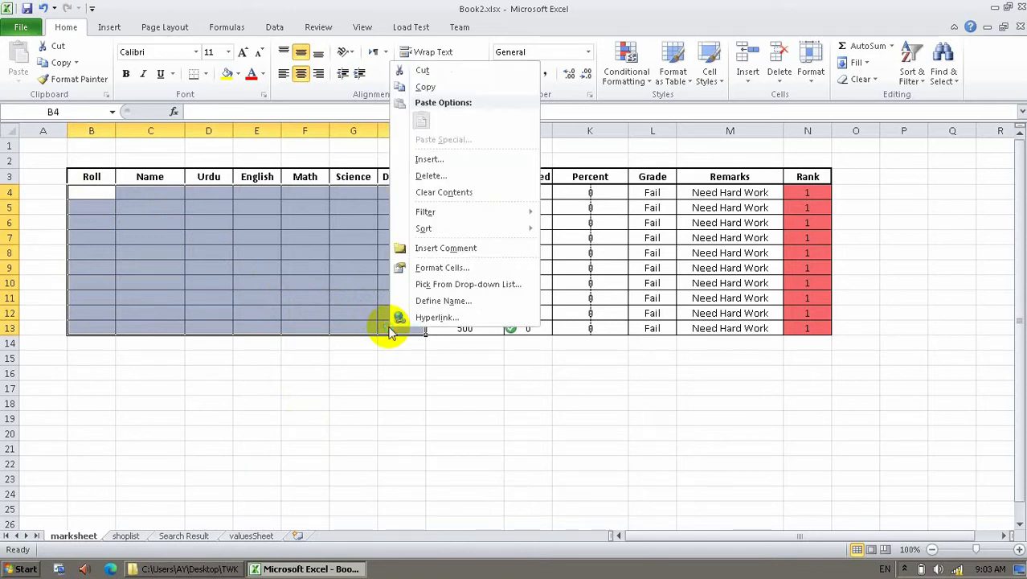
pyautogui.click(426, 270)
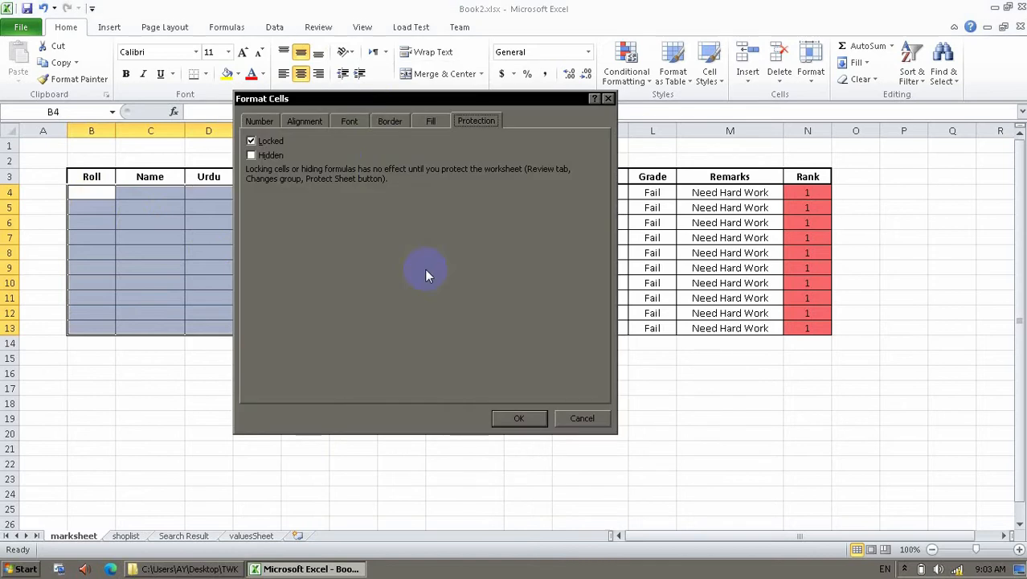
pyautogui.click(272, 142)
pyautogui.click(515, 422)
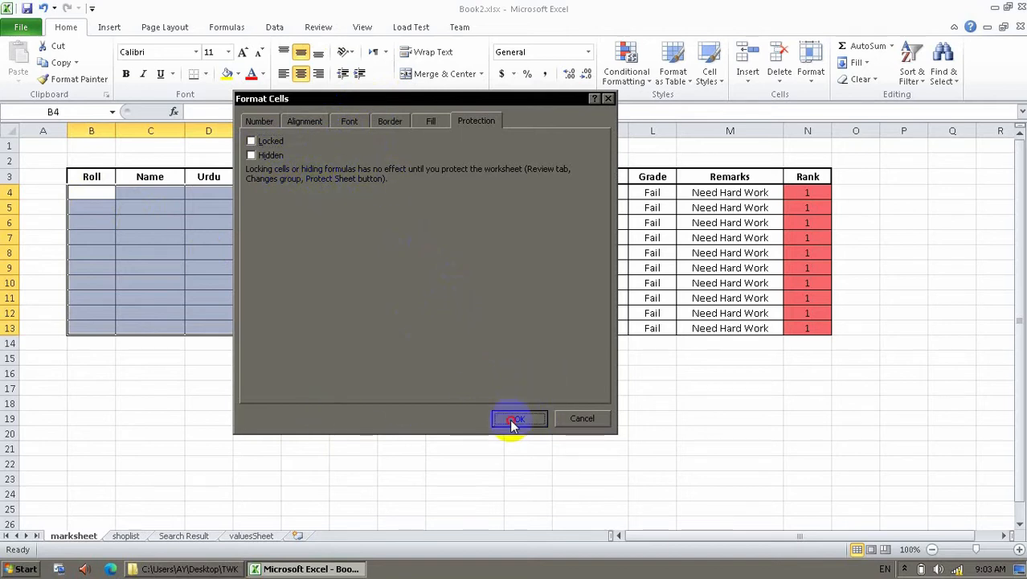
pyautogui.click(176, 388)
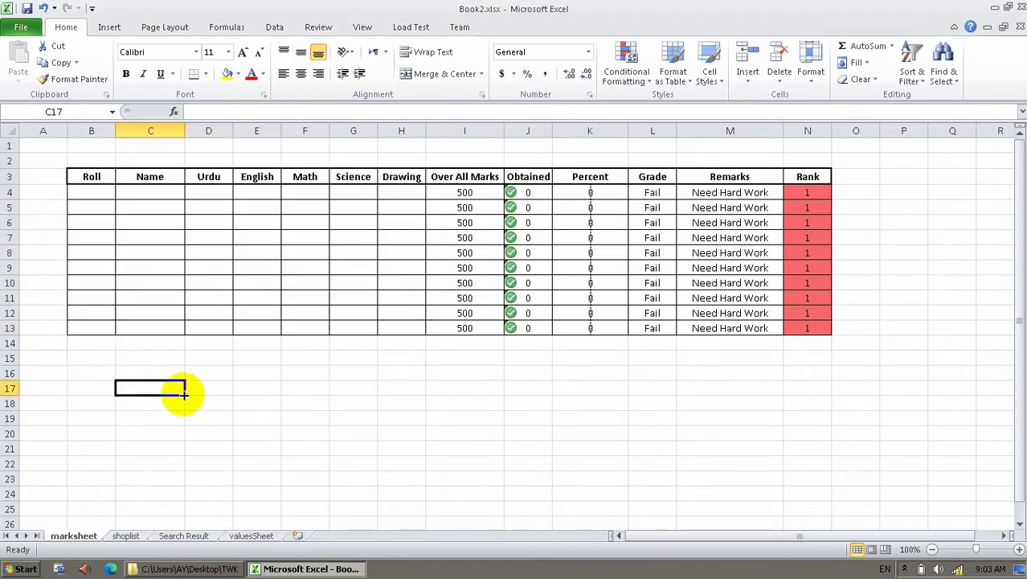
# Protect the marksheet with a password, unticking Select locked cells.
pyautogui.rightClick(88, 544)
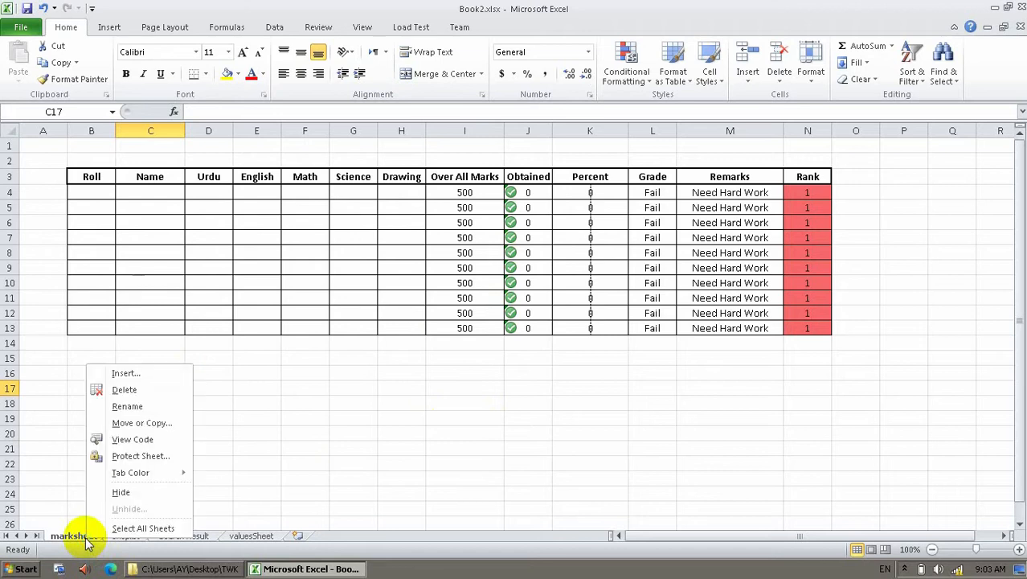
pyautogui.click(129, 456)
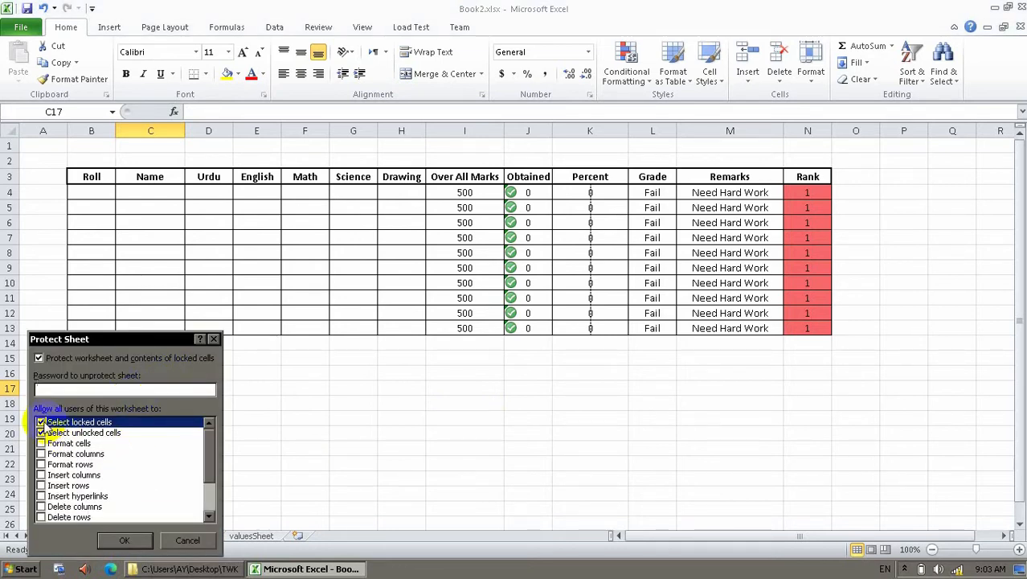
pyautogui.click(42, 423)
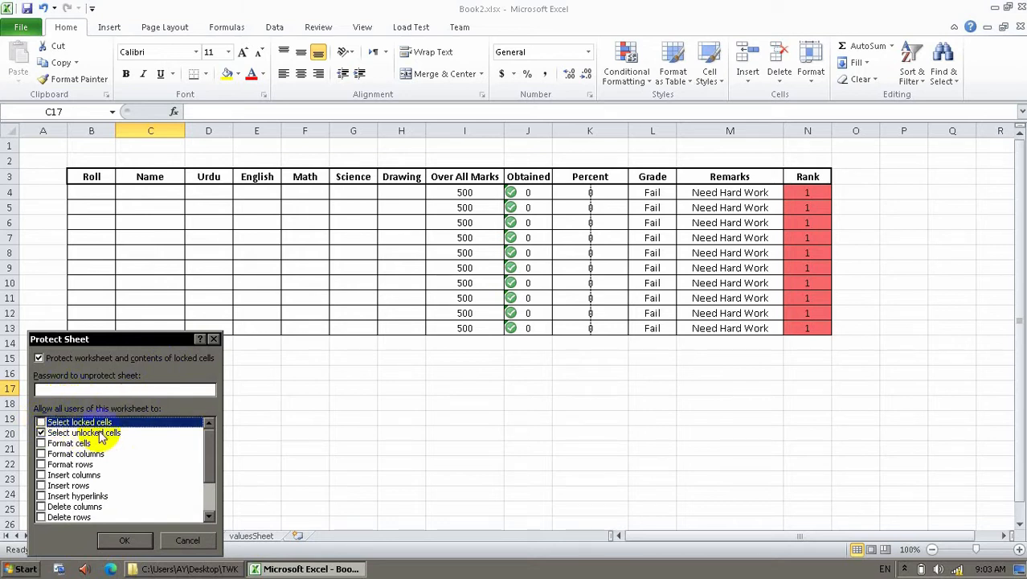
pyautogui.click(110, 392)
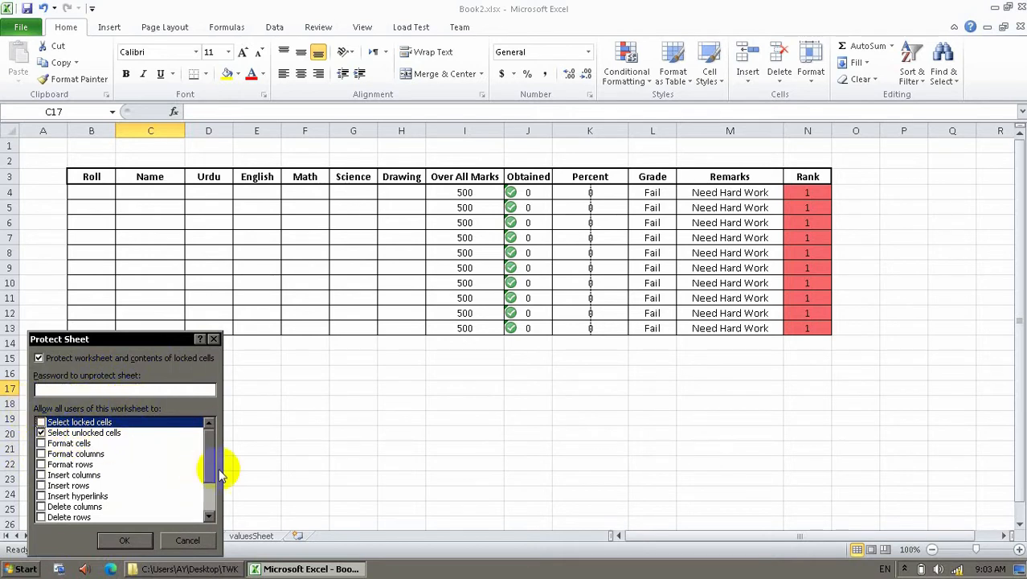
pyautogui.click(213, 496)
pyautogui.moveTo(213, 496); pyautogui.dragTo(209, 438)
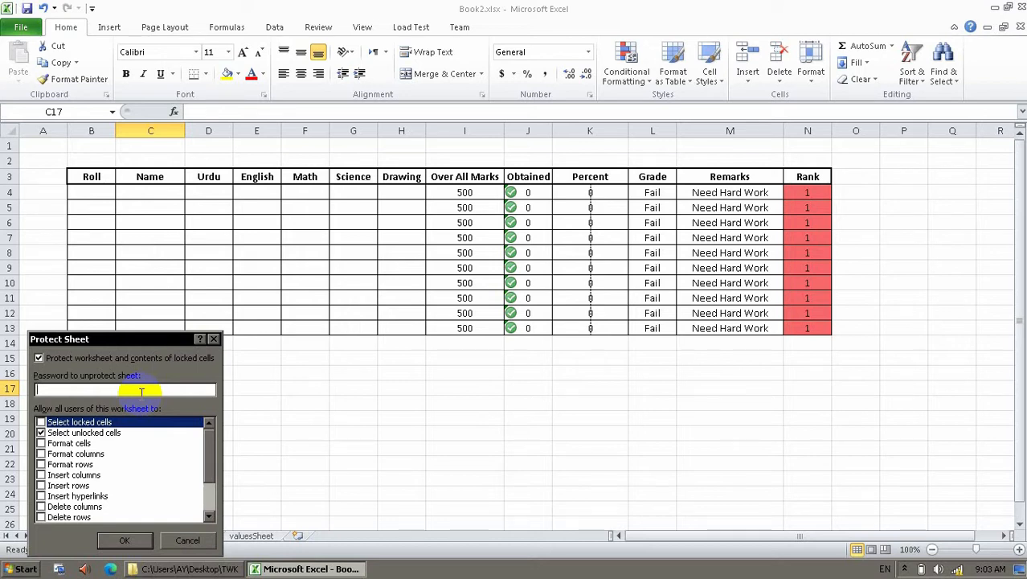
pyautogui.write('123')
pyautogui.click(125, 541)
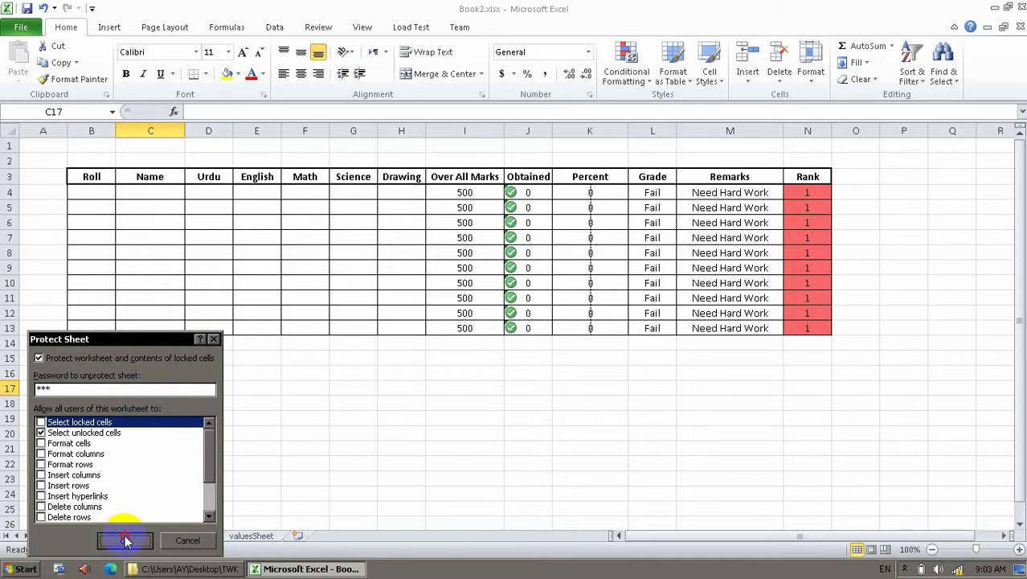
pyautogui.write('123')
pyautogui.press('Return')
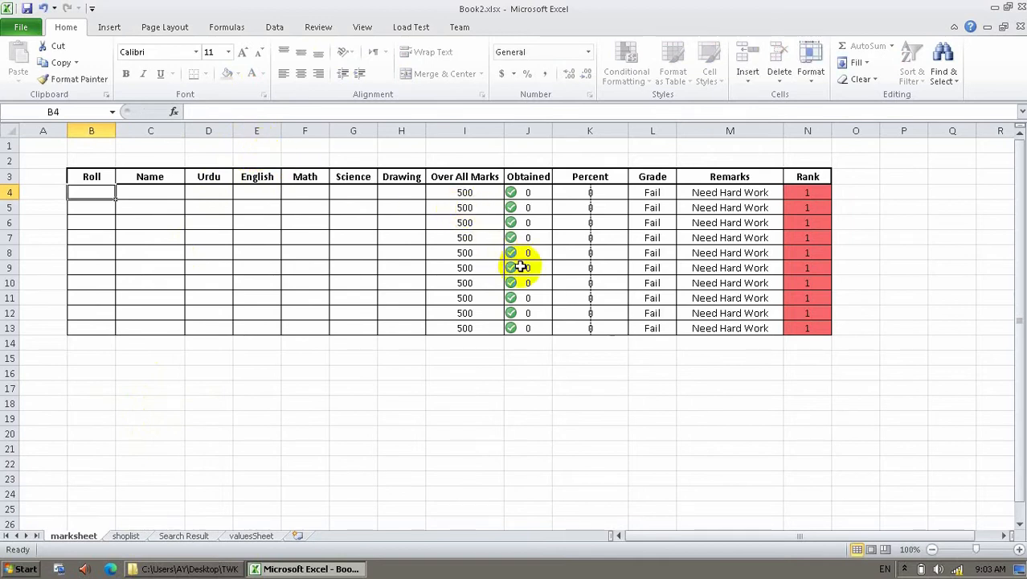
# Enter test values mnfmlnf, skdlf, sdkjlf, sdfn, sdfls and sd into Roll cells B6–B11.
pyautogui.click(110, 220)
pyautogui.write('mnfmlnf')
pyautogui.press('Return')
pyautogui.write('skdlf')
pyautogui.press('Return')
pyautogui.write('sdkjlf')
pyautogui.press('Return')
pyautogui.write('sdfn')
pyautogui.press('Return')
pyautogui.write('sdfls')
pyautogui.press('Return')
pyautogui.write('sd')
pyautogui.press('Return')
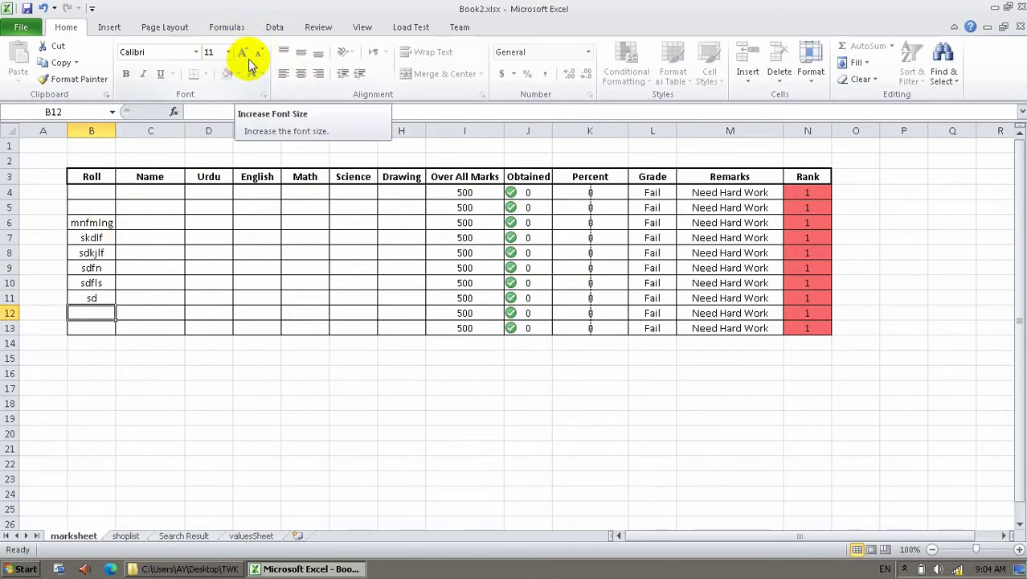
# Unprotect the marksheet by submitting its password.
pyautogui.rightClick(79, 535)
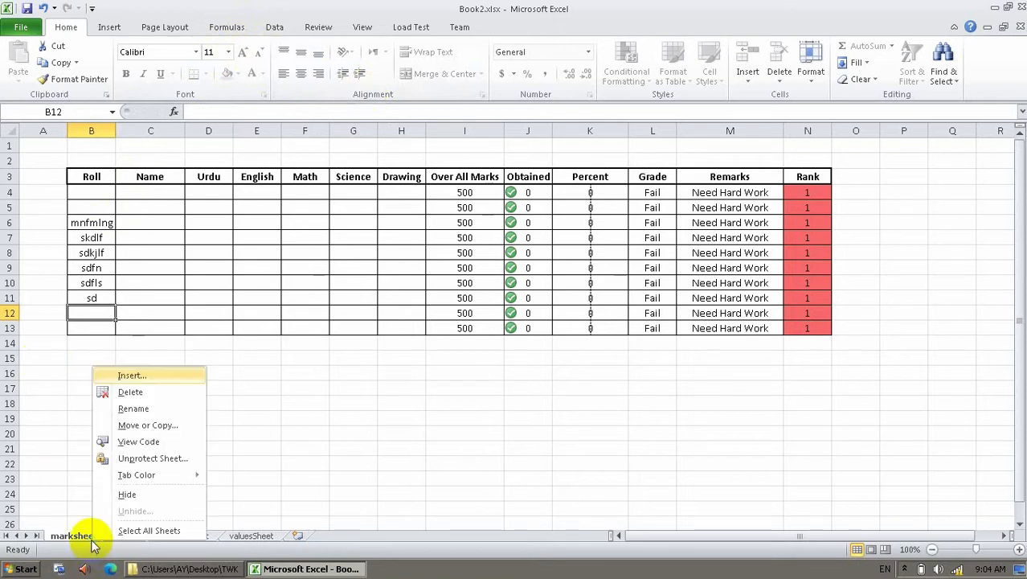
pyautogui.click(112, 458)
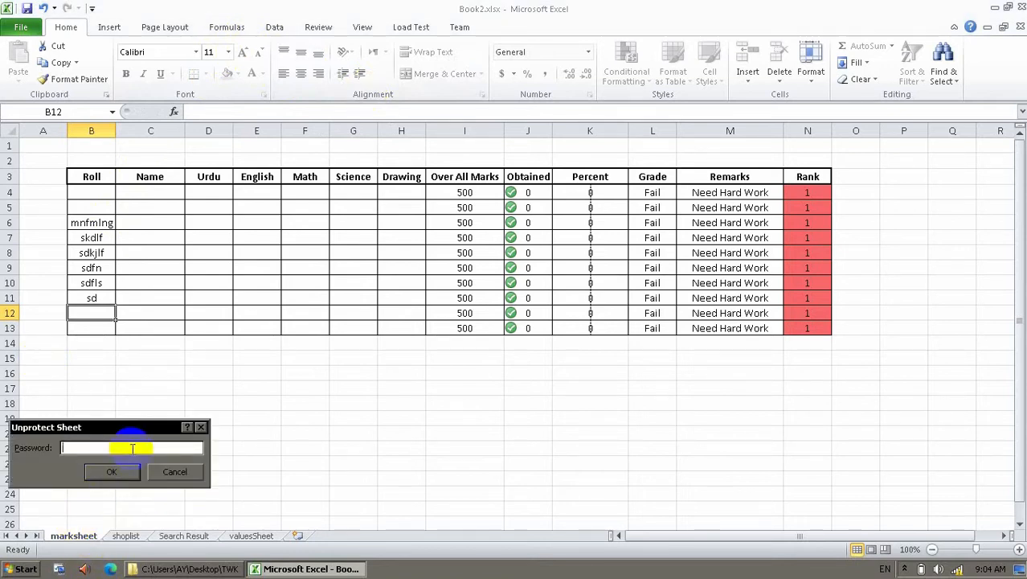
pyautogui.press('Return')
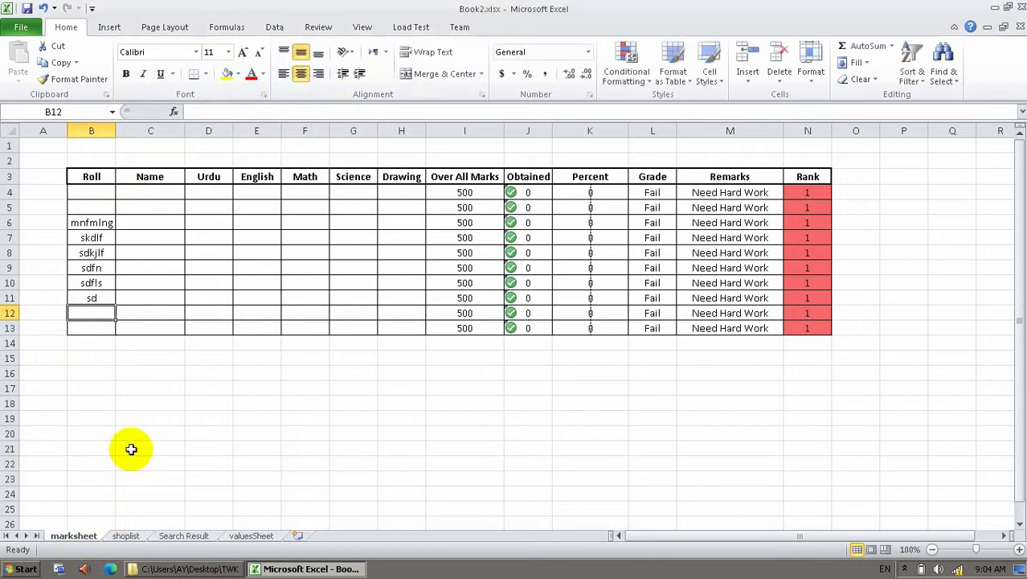
# Protect the marksheet again with Edit objects and Edit scenarios allowed, confirming the password.
pyautogui.rightClick(86, 537)
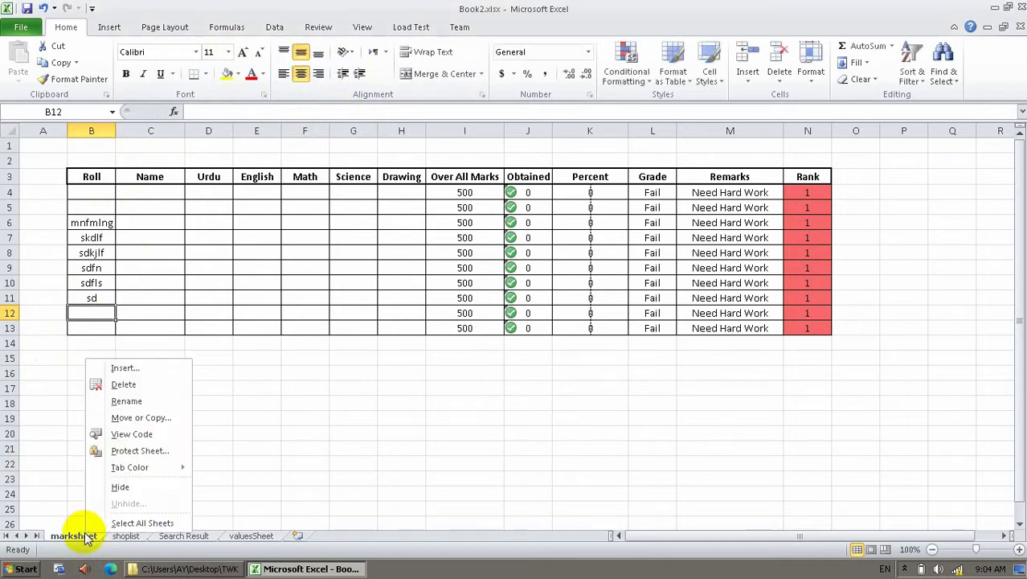
pyautogui.click(129, 453)
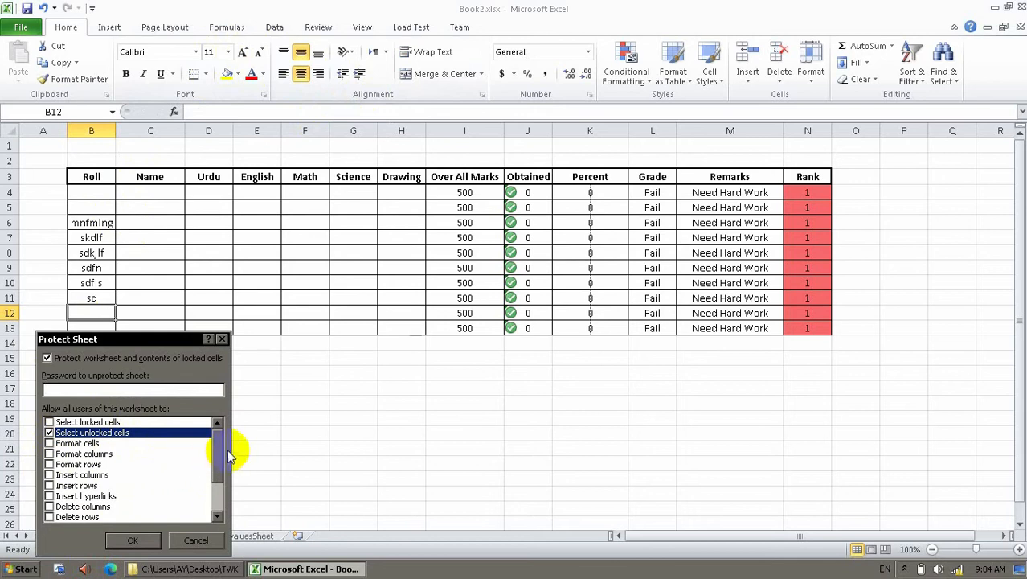
pyautogui.moveTo(221, 452)
pyautogui.mouseDown()
pyautogui.moveTo(229, 481)
pyautogui.moveTo(226, 438)
pyautogui.mouseUp()
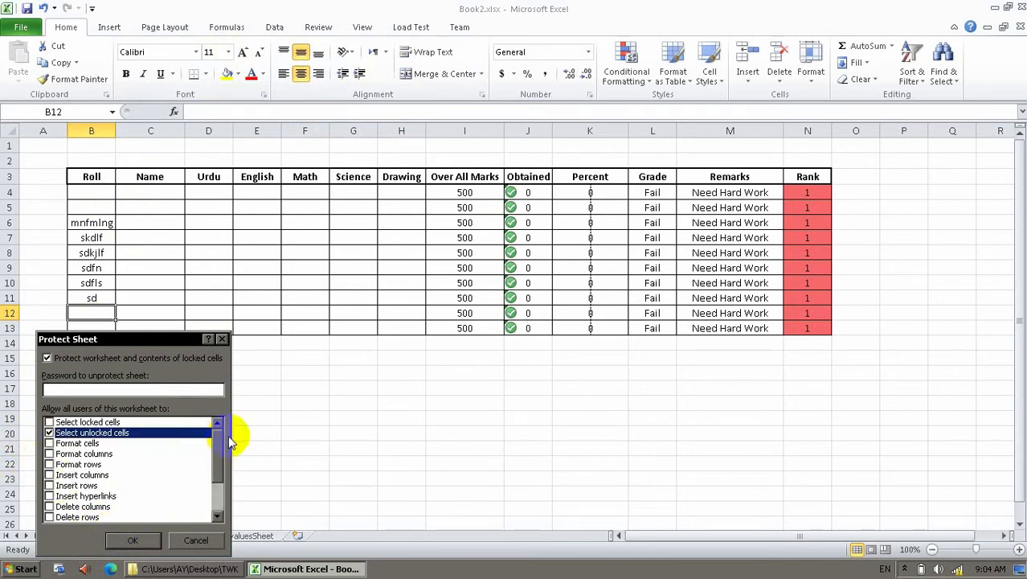
pyautogui.moveTo(219, 451); pyautogui.dragTo(225, 476)
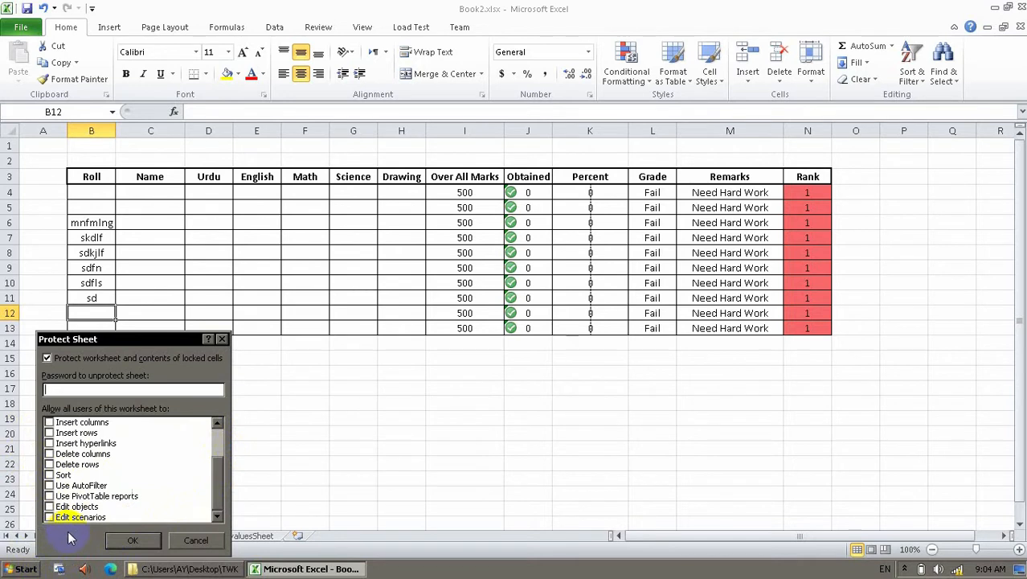
pyautogui.click(49, 507)
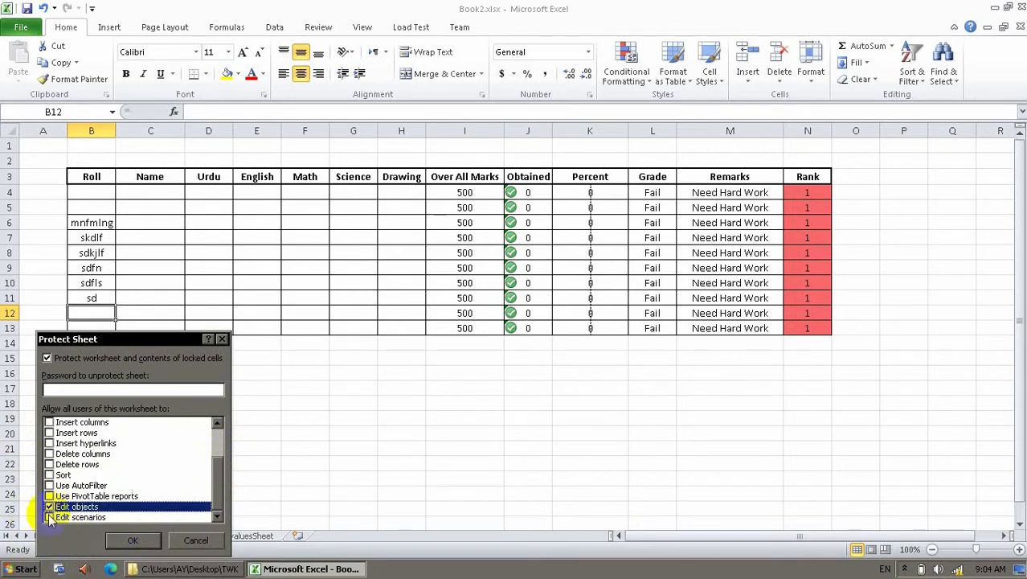
pyautogui.click(49, 517)
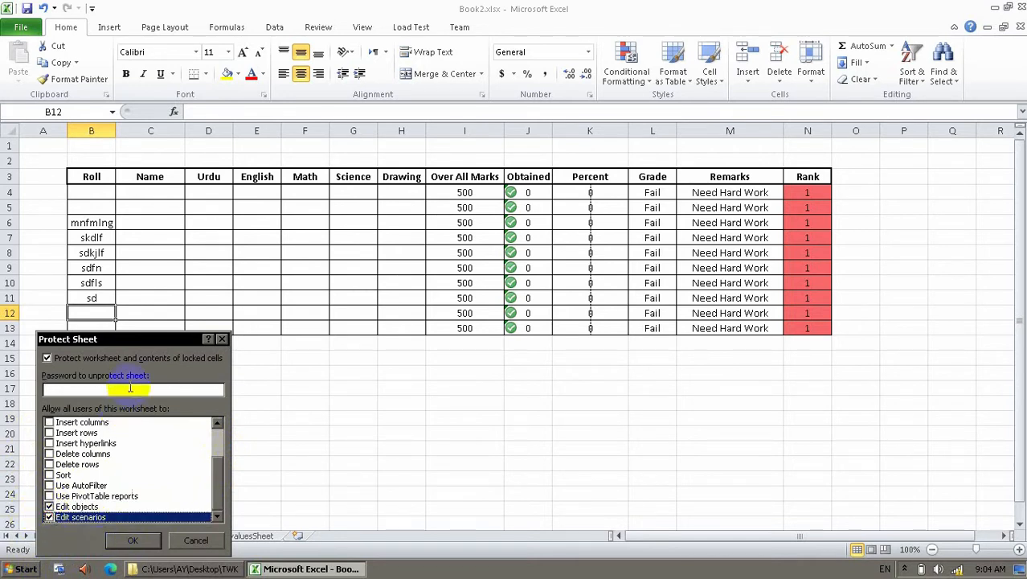
pyautogui.scroll(2, 213, 494)
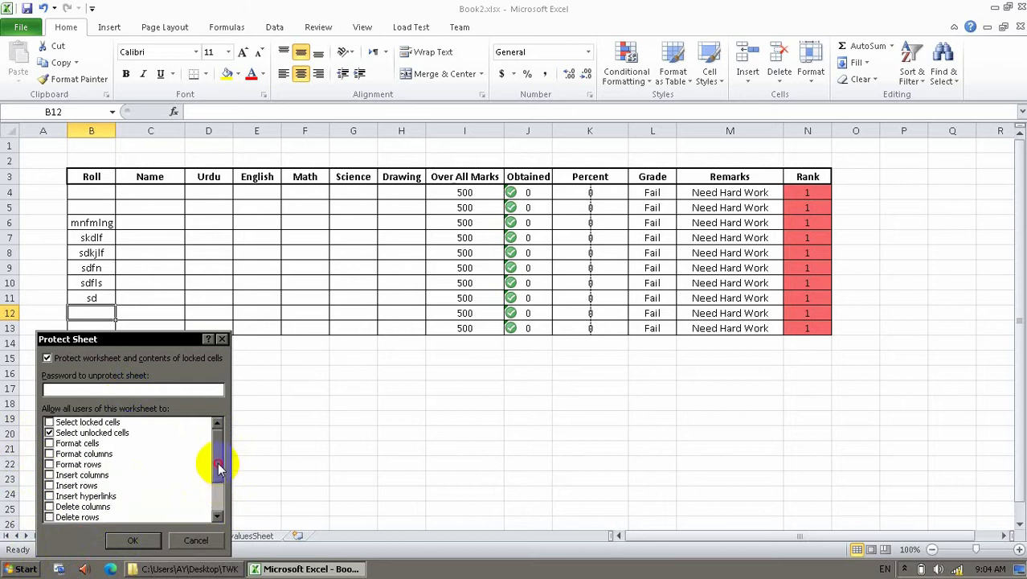
pyautogui.click(137, 390)
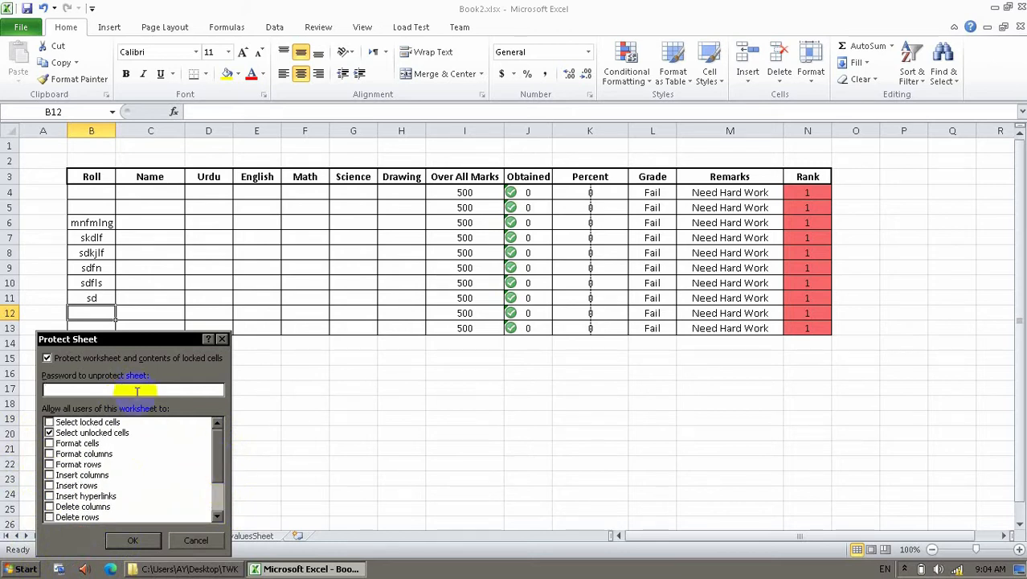
pyautogui.press('Return')
pyautogui.write('***')
pyautogui.press('Return')
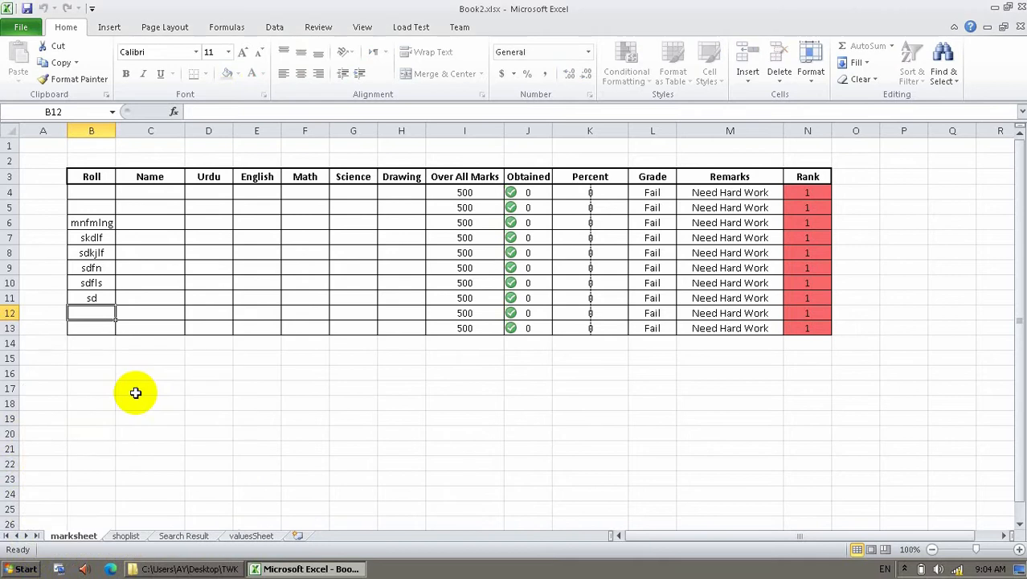
# Test selecting Roll cells and applying the ALGERIAN font on the protected sheet.
pyautogui.click(108, 201)
pyautogui.click(105, 223)
pyautogui.click(113, 237)
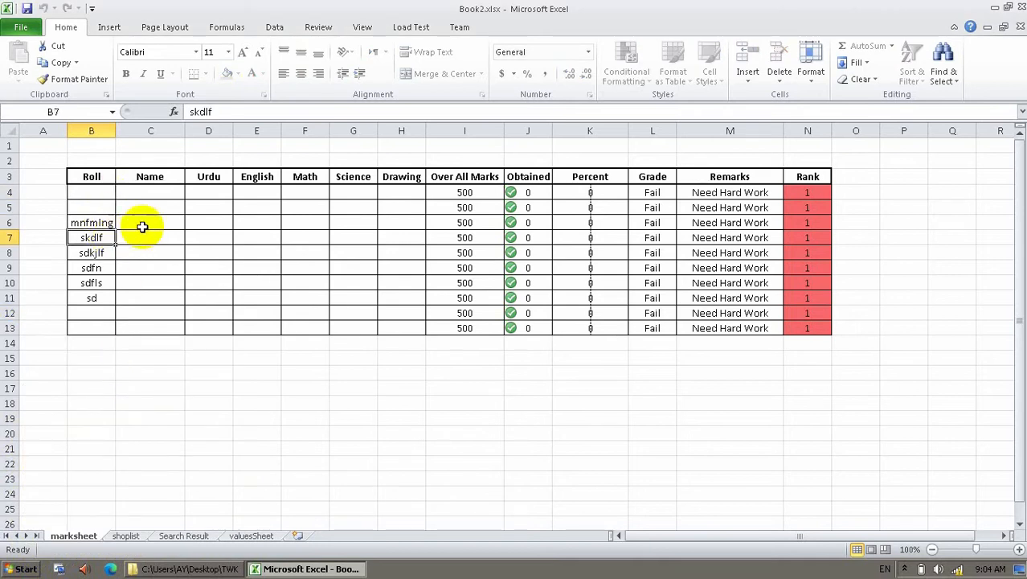
pyautogui.click(195, 51)
pyautogui.click(195, 51)
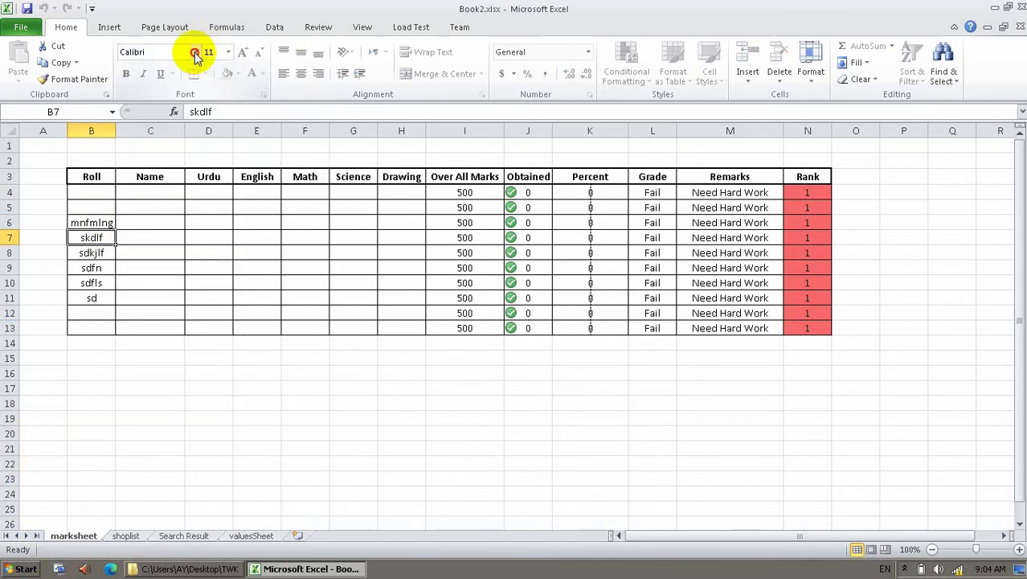
pyautogui.click(196, 51)
pyautogui.click(168, 156)
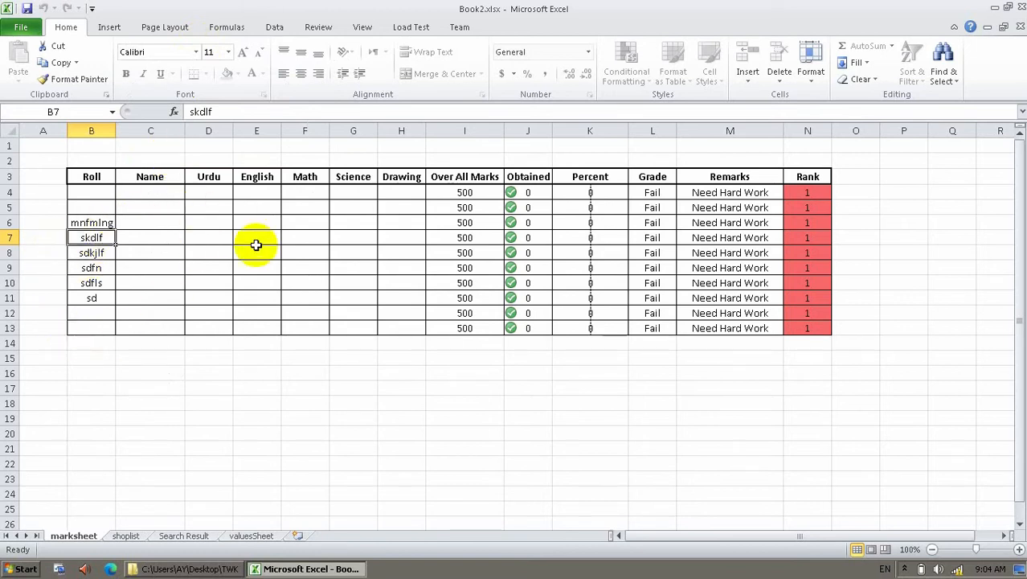
# Clear B4:C13, then enter a, 4 and t in Roll cells B4 to B6.
pyautogui.moveTo(110, 193); pyautogui.dragTo(168, 336)
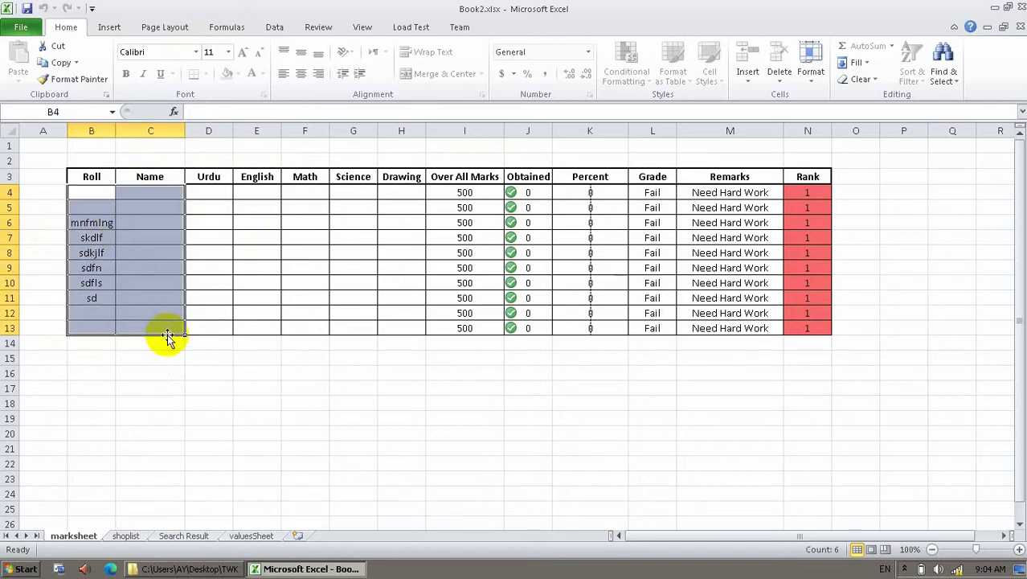
pyautogui.press('Delete')
pyautogui.moveTo(103, 202); pyautogui.dragTo(106, 199)
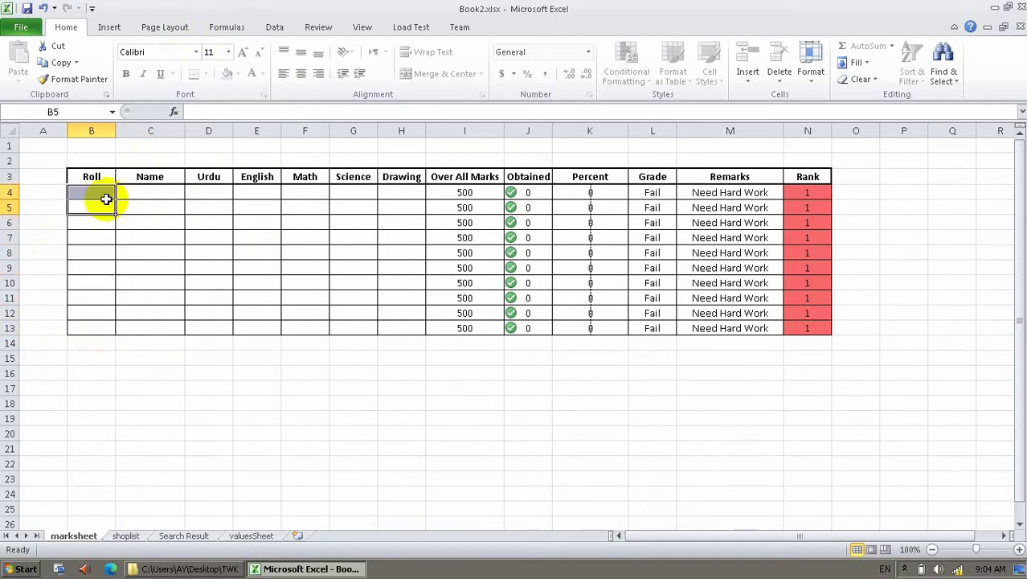
pyautogui.click(106, 198)
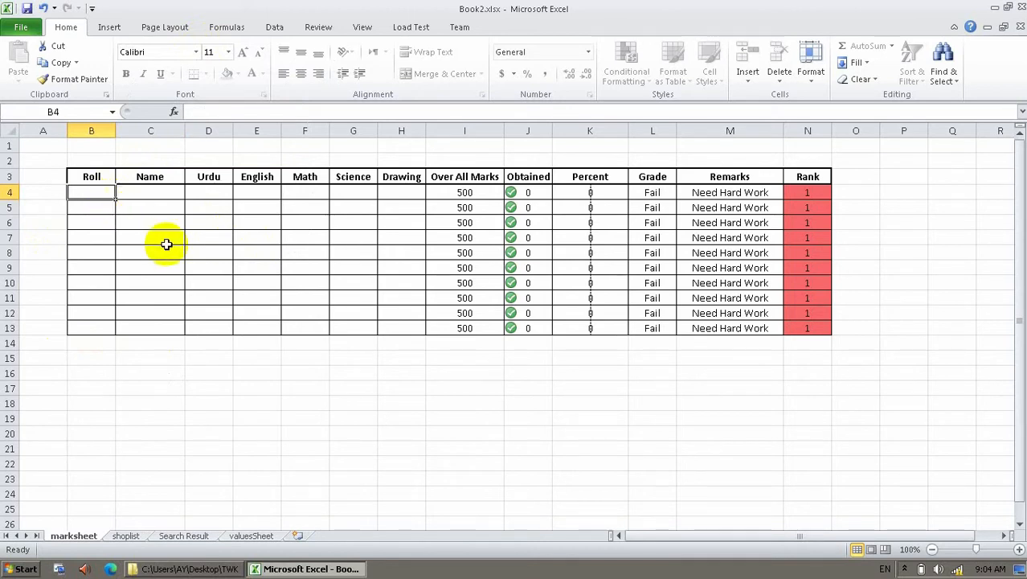
pyautogui.write('a')
pyautogui.press('Return')
pyautogui.write('4')
pyautogui.press('Return')
pyautogui.write('t')
pyautogui.press('Return')
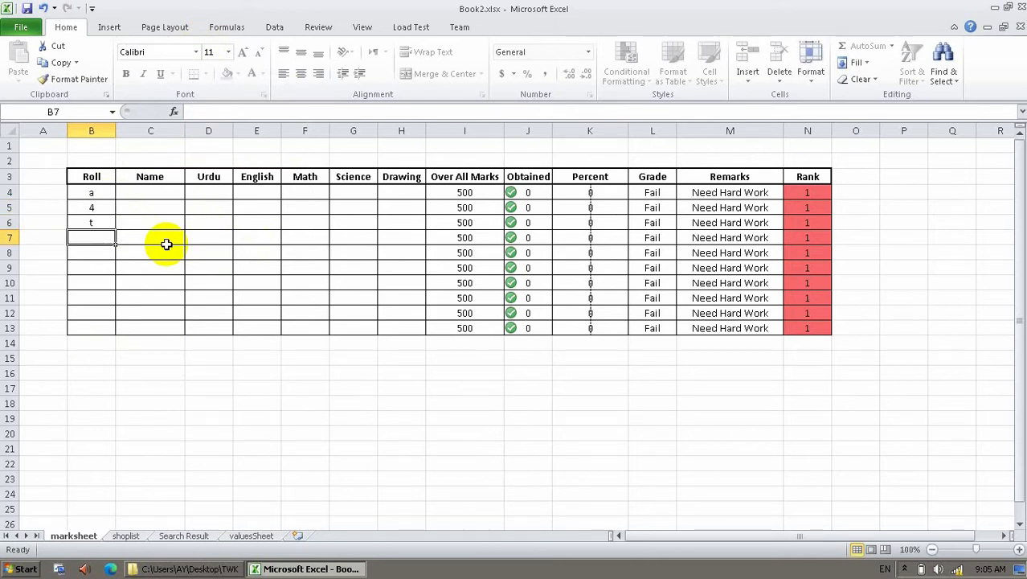
pyautogui.click(101, 206)
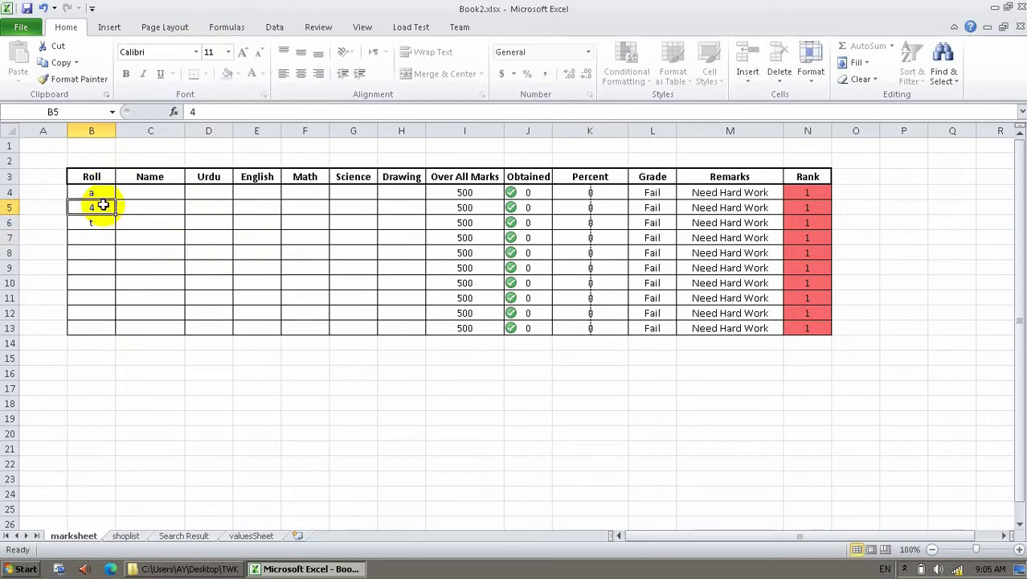
# Unprotect the marksheet and clear the Roll test entries in B5:B8.
pyautogui.rightClick(71, 535)
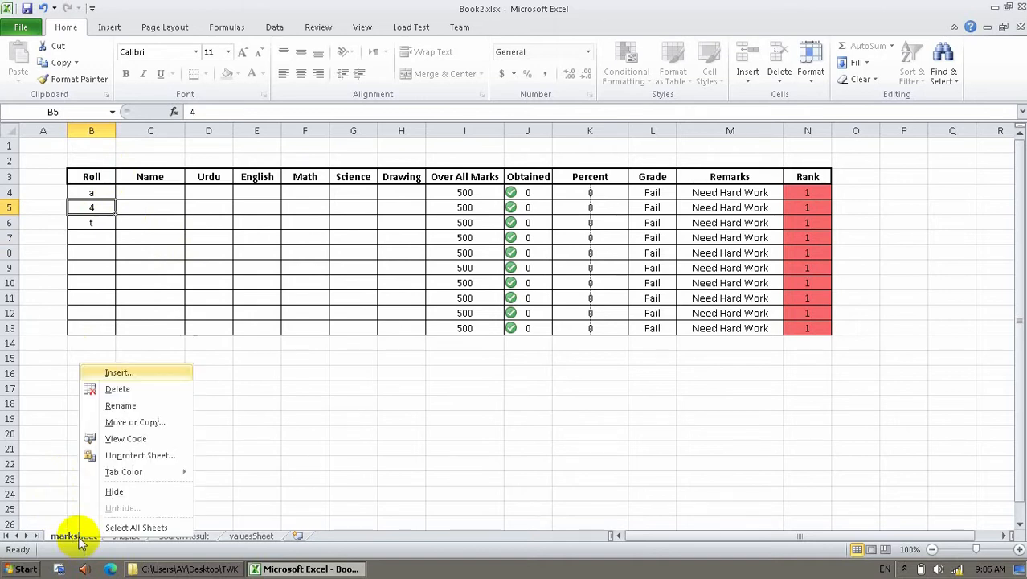
pyautogui.click(127, 455)
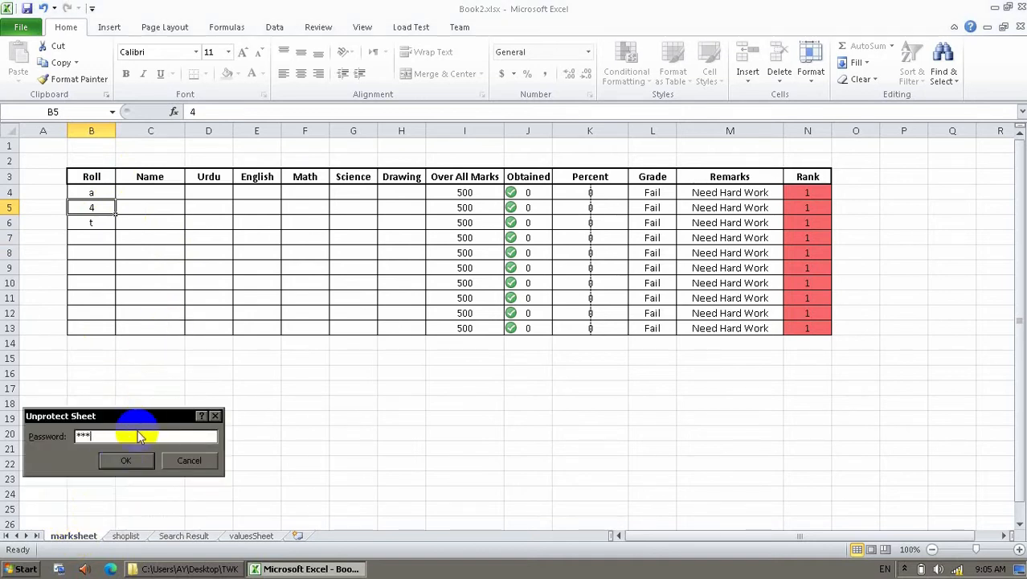
pyautogui.press('Return')
pyautogui.moveTo(98, 251); pyautogui.dragTo(92, 196)
pyautogui.press('Delete')
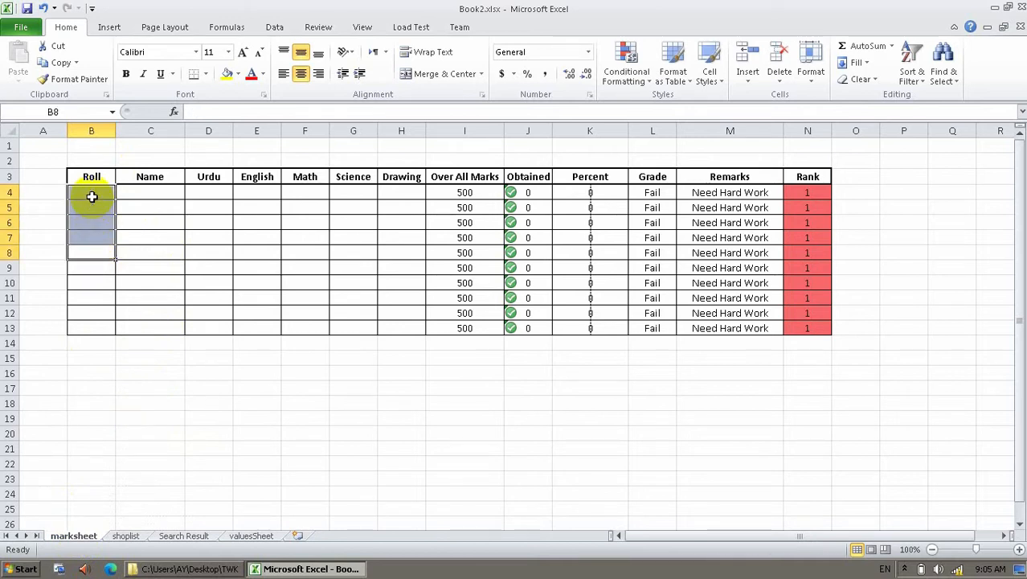
# Select Roll cells B4:B13 and bring up the Data ribbon tools.
pyautogui.click(92, 196)
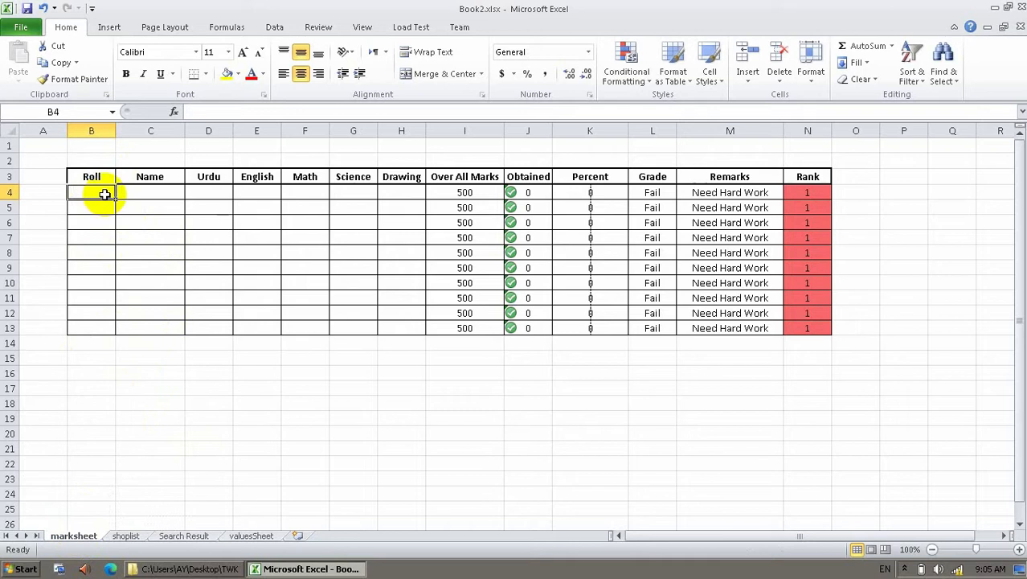
pyautogui.moveTo(104, 193); pyautogui.dragTo(88, 330)
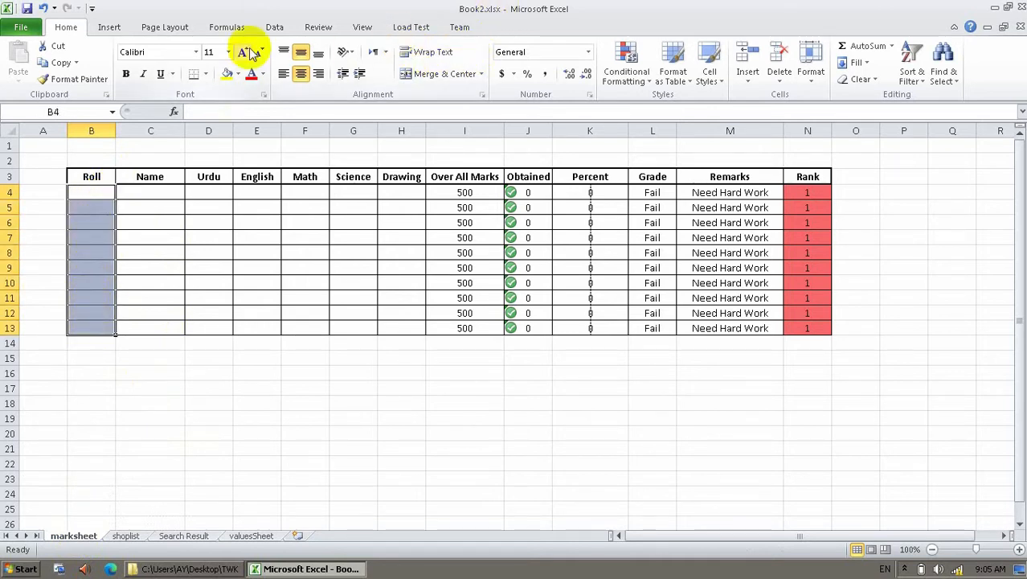
pyautogui.click(274, 27)
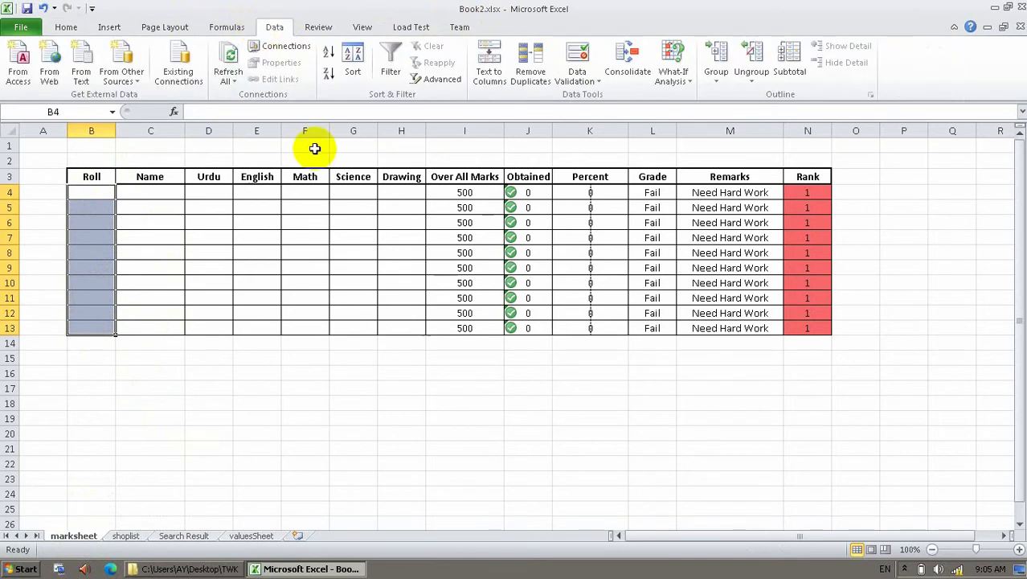
# In Data Validation for B4:B13, allow Whole number with the between condition.
pyautogui.click(581, 58)
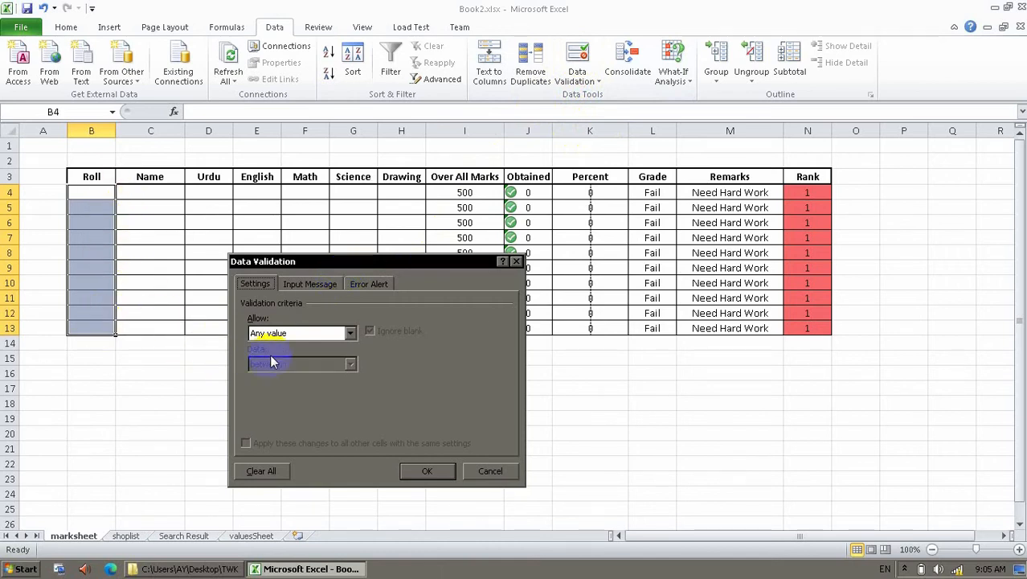
pyautogui.click(328, 337)
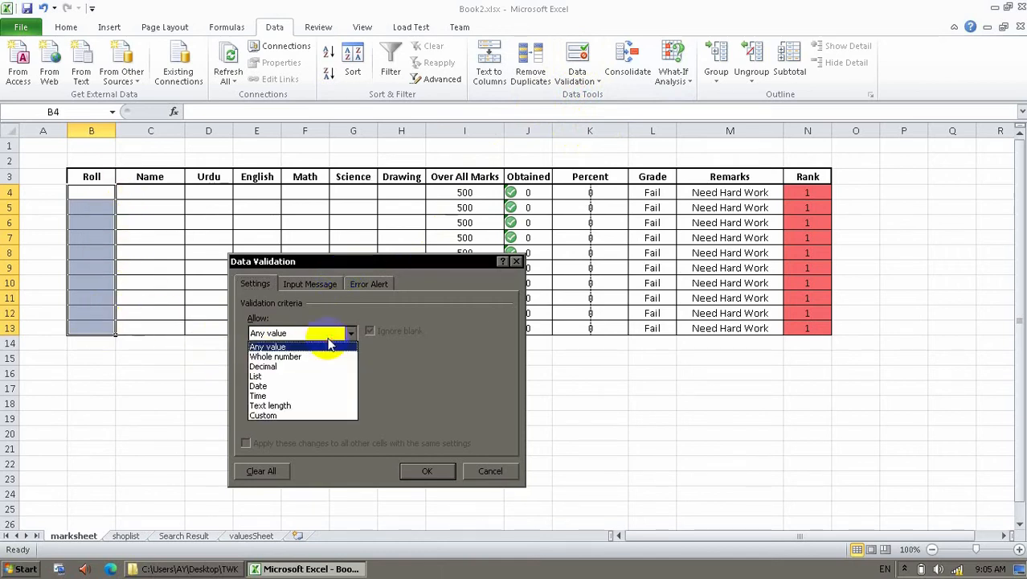
pyautogui.click(281, 357)
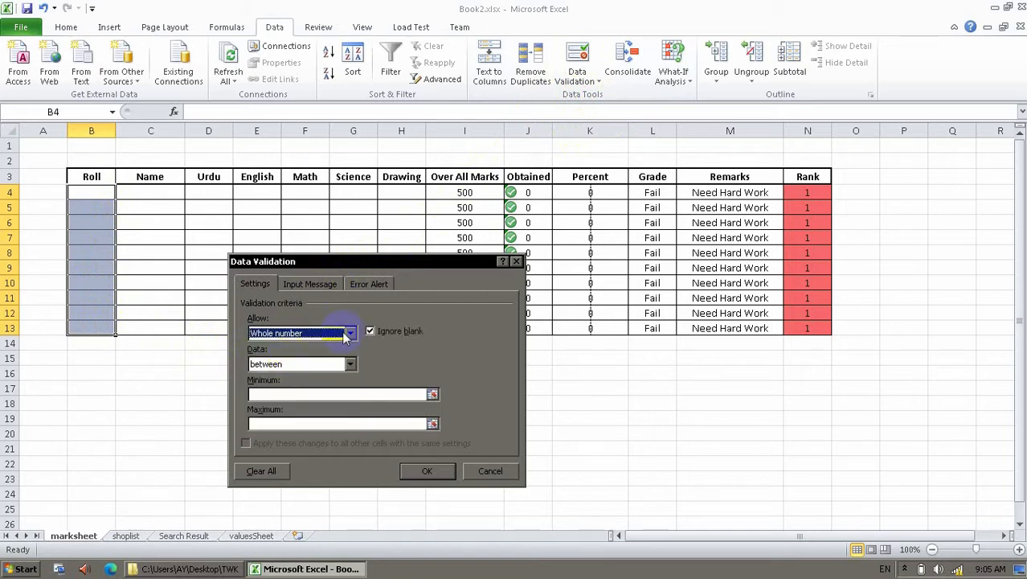
pyautogui.click(399, 331)
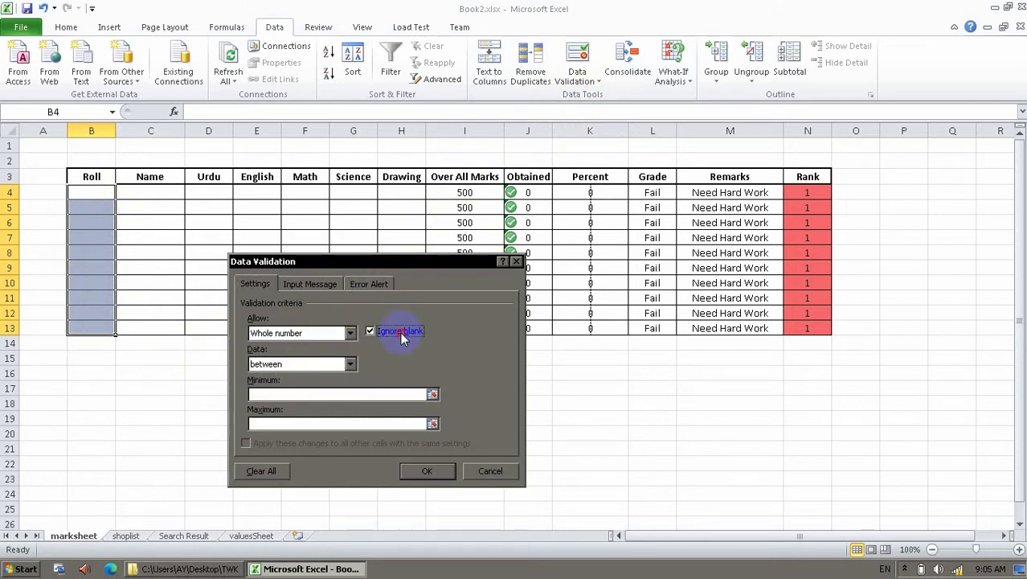
pyautogui.click(400, 331)
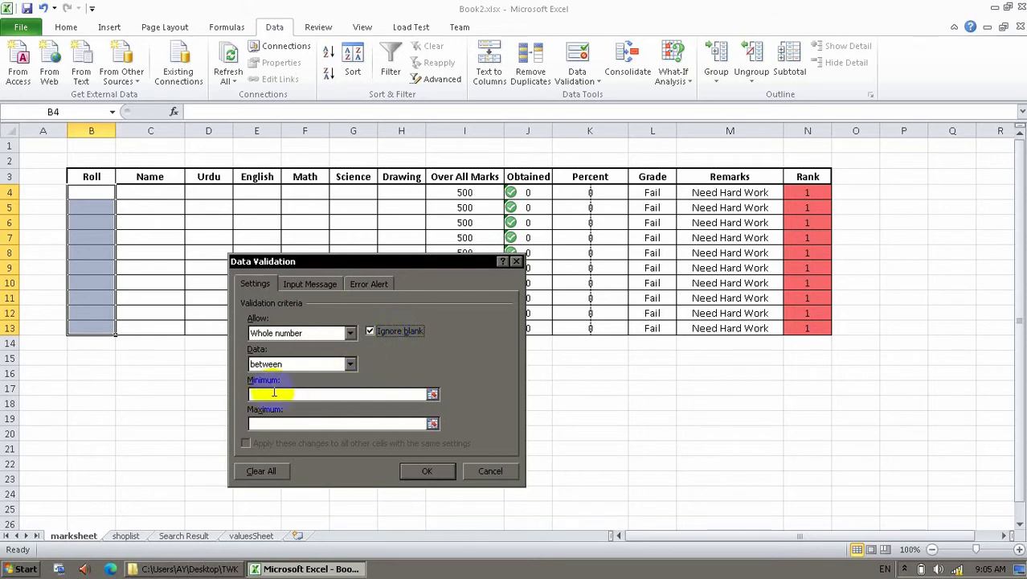
pyautogui.click(290, 365)
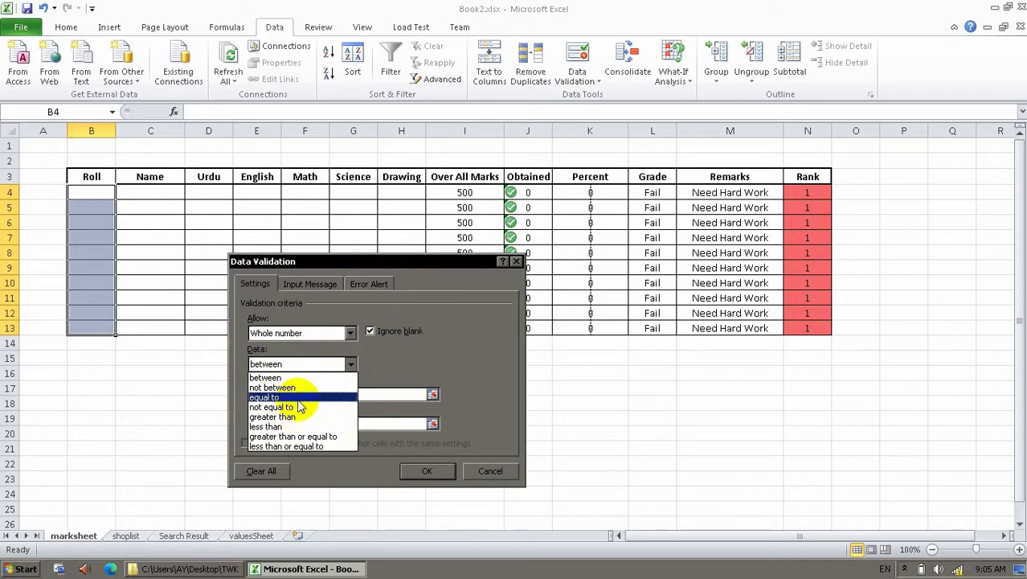
pyautogui.click(305, 382)
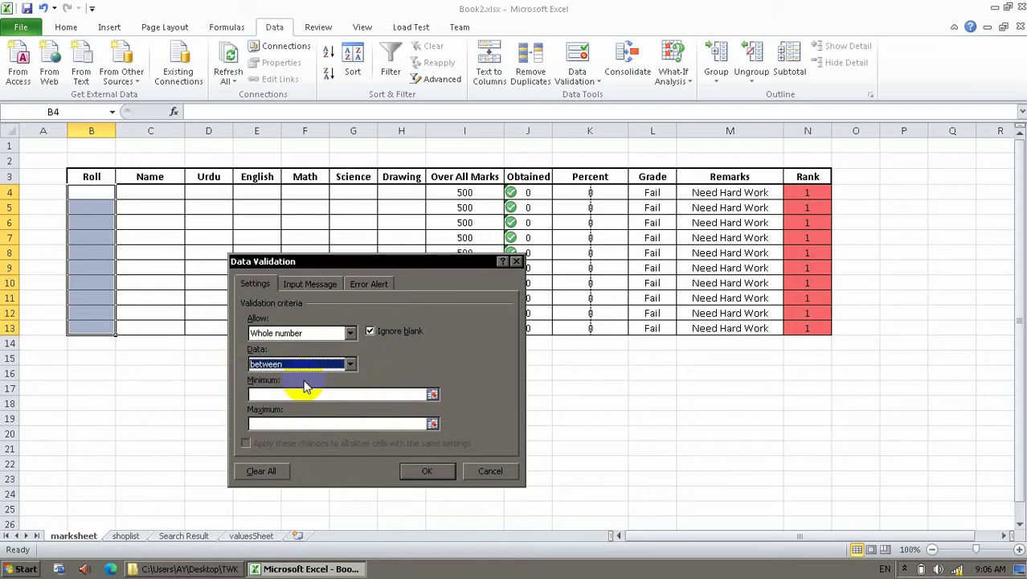
# Set minimum 101 and maximum 110 and apply the validation rule.
pyautogui.click(262, 393)
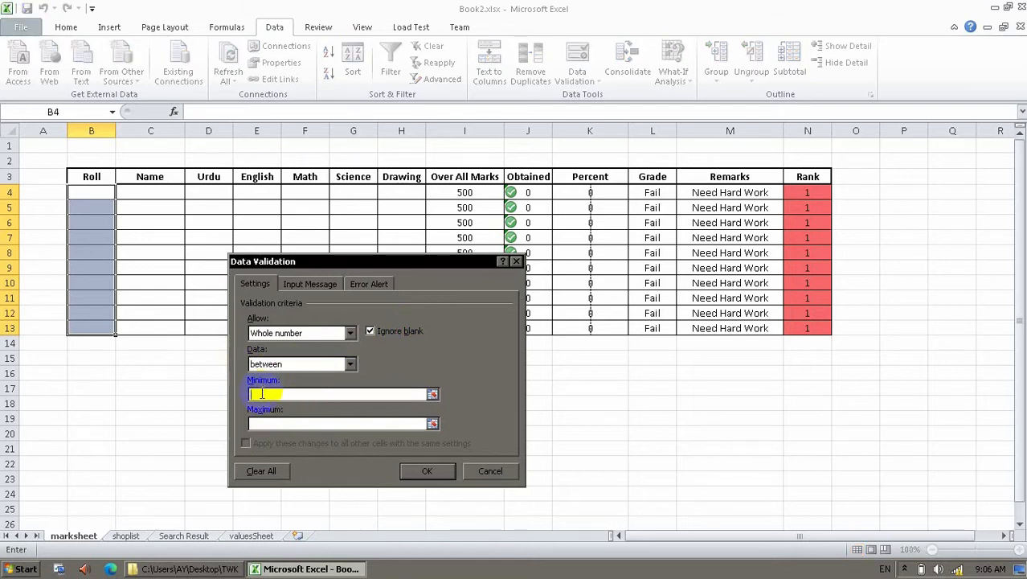
pyautogui.write('11')
pyautogui.write('101')
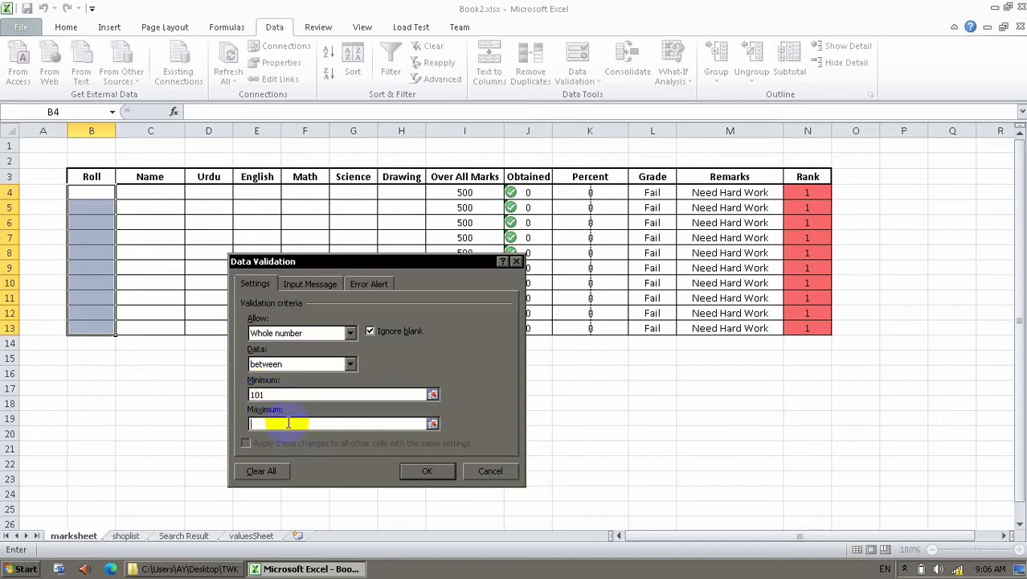
pyautogui.click(288, 423)
pyautogui.write('110')
pyautogui.click(351, 363)
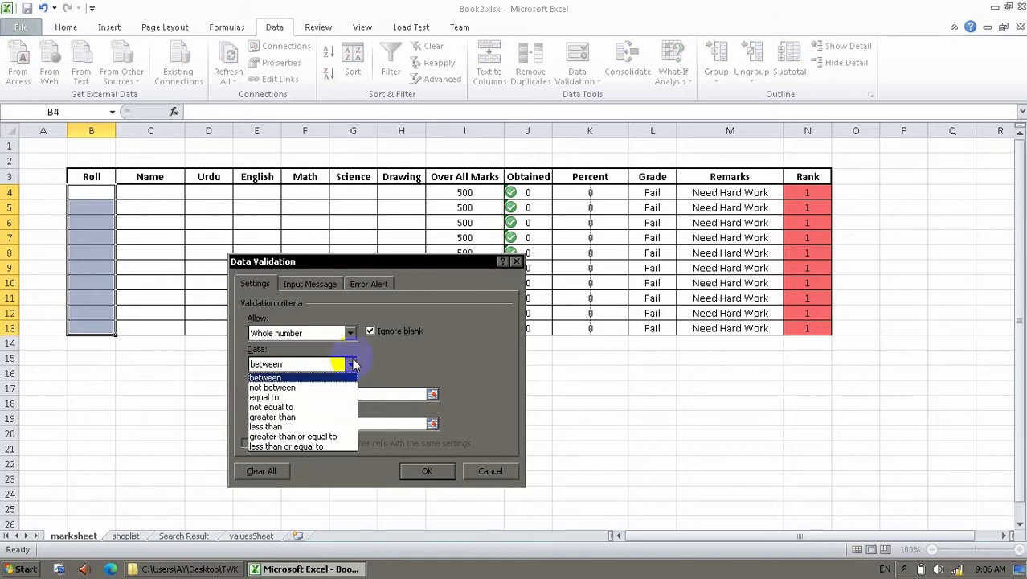
pyautogui.click(354, 364)
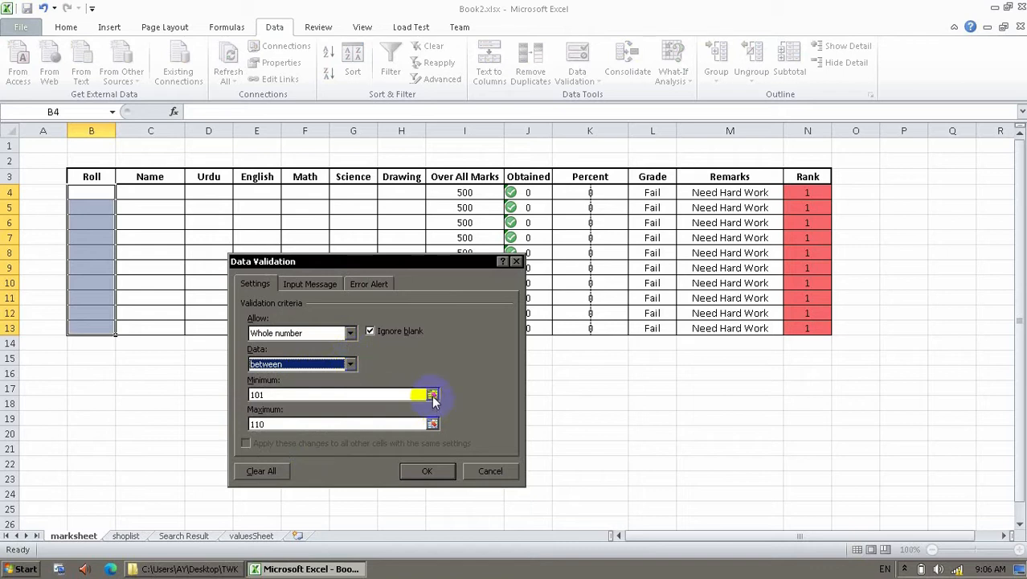
pyautogui.click(427, 471)
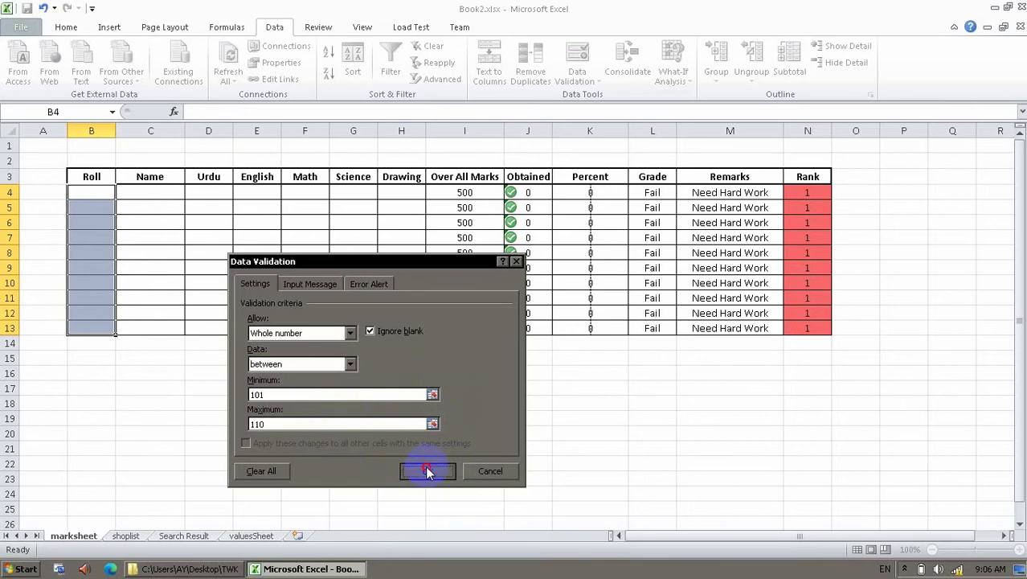
pyautogui.click(89, 206)
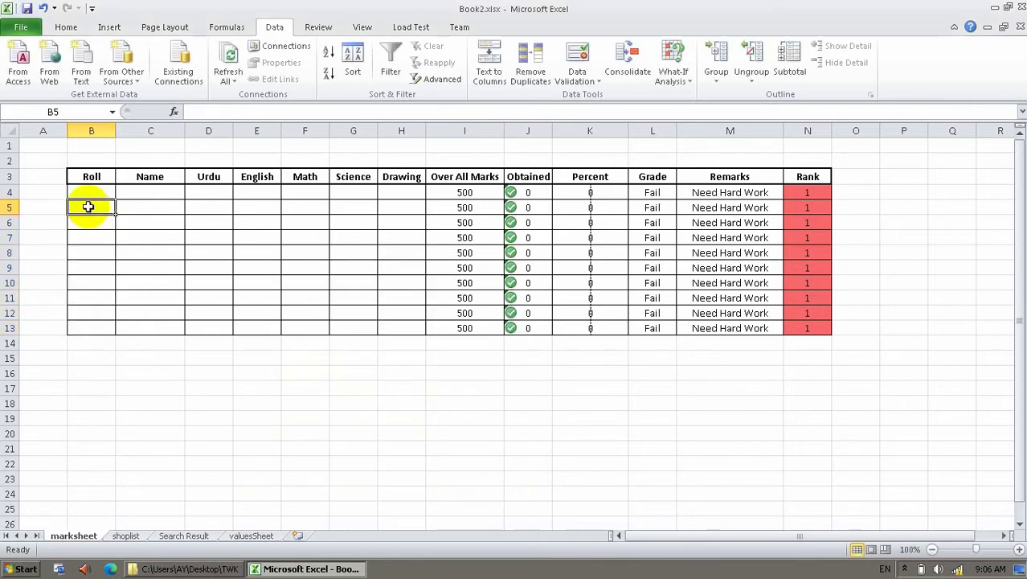
# Try invalid entries f in B5 and 4 in B7, then enter roll number 103 in B7.
pyautogui.write('f')
pyautogui.press('Return')
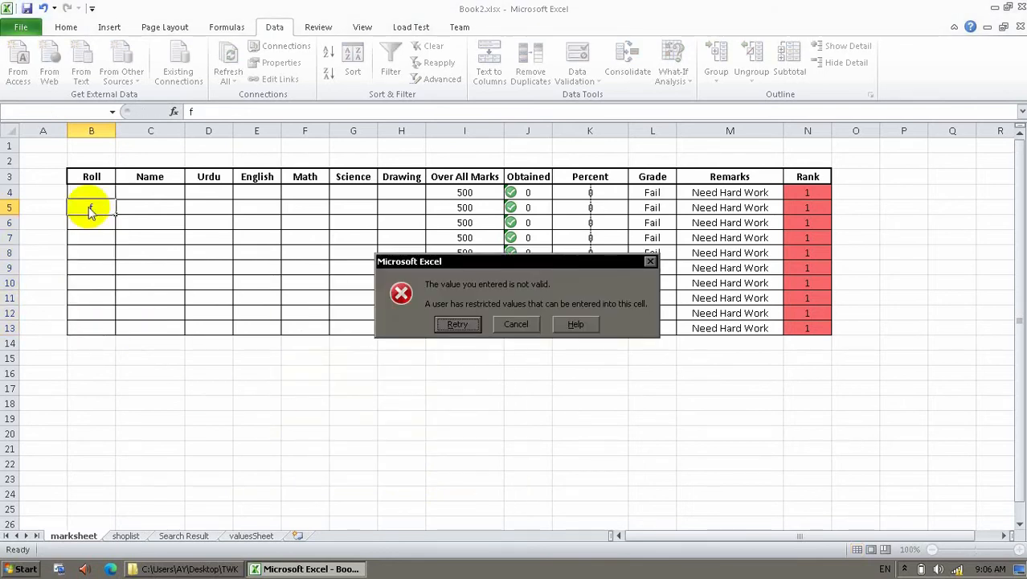
pyautogui.press('Escape')
pyautogui.click(106, 241)
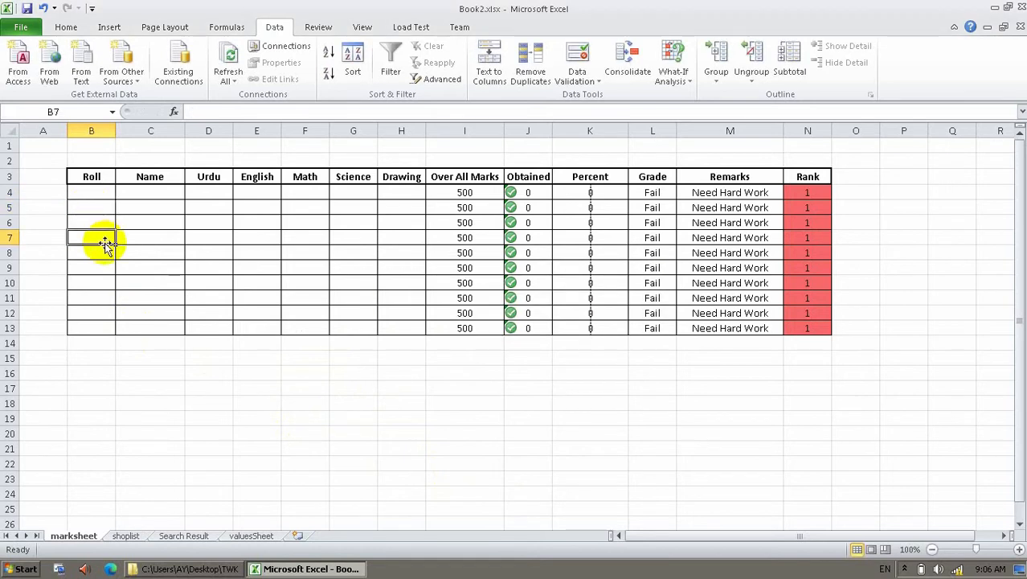
pyautogui.write('4')
pyautogui.press('Return')
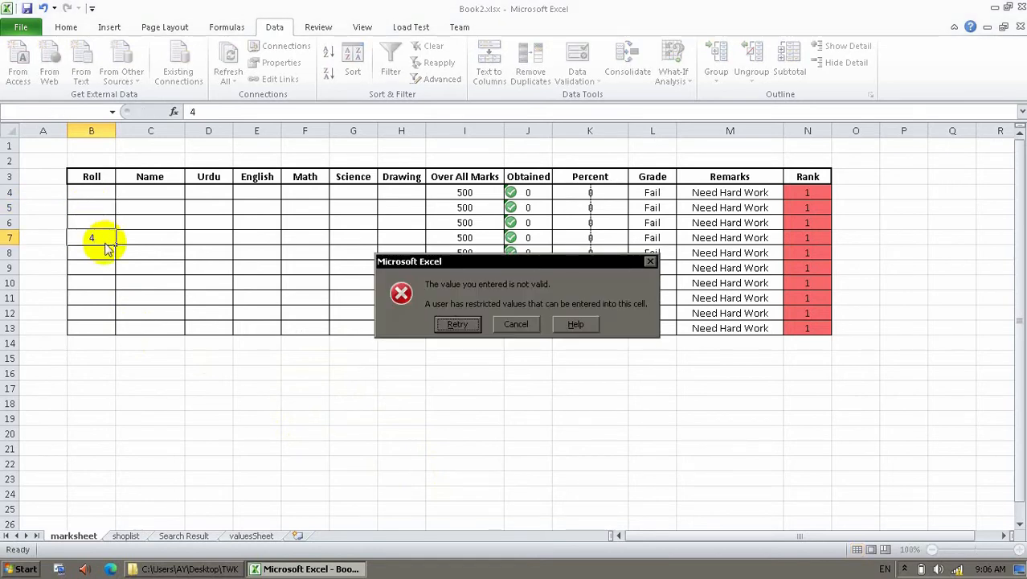
pyautogui.press('Return')
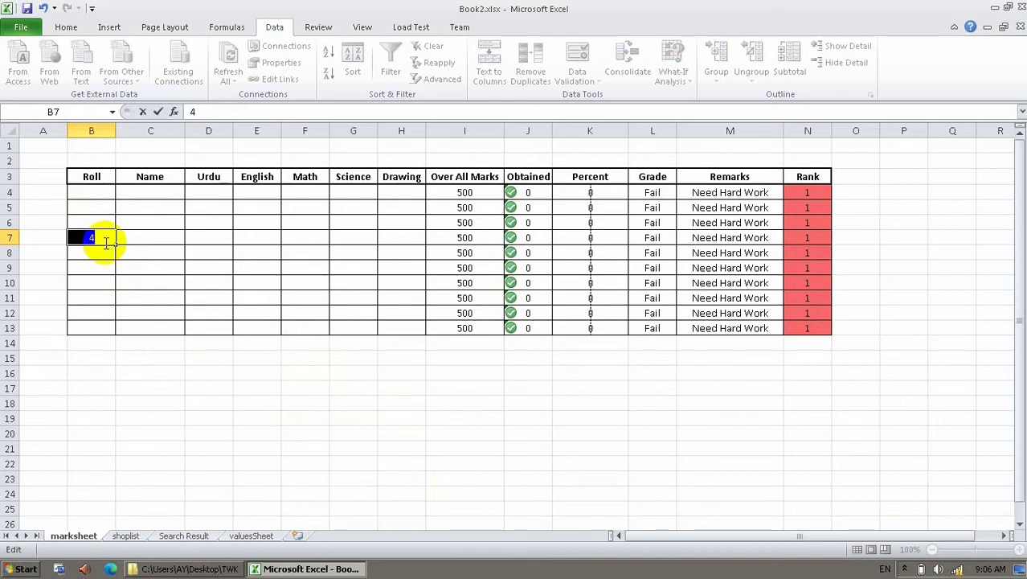
pyautogui.write('103')
pyautogui.press('Return')
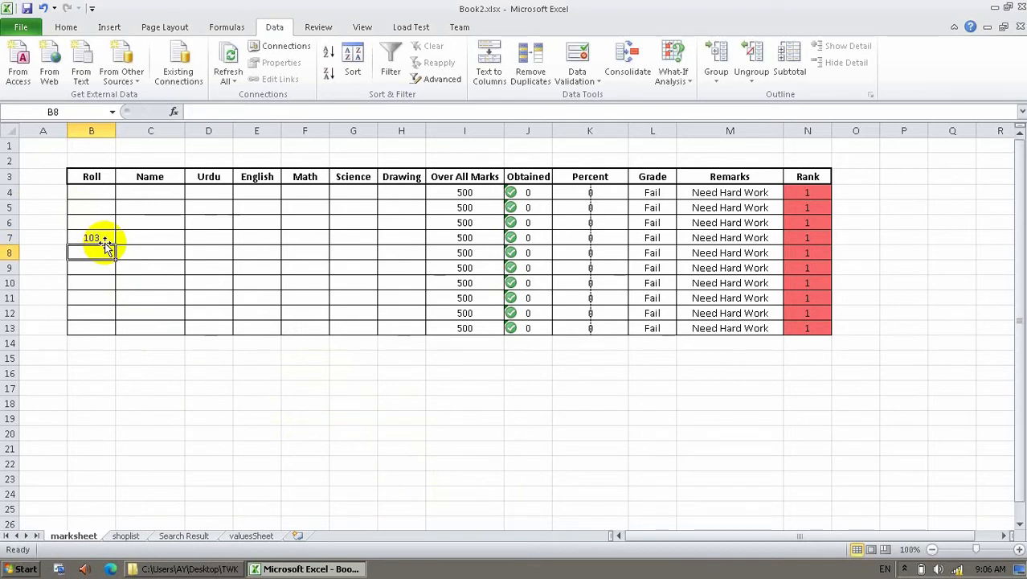
pyautogui.click(104, 241)
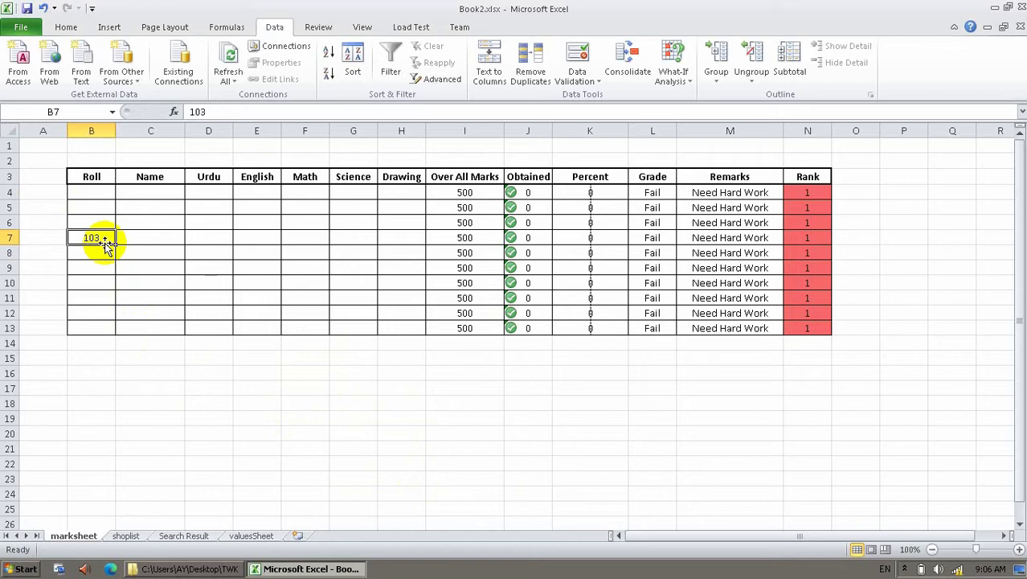
# Select Roll cells B4:B13 and set their validation error alert style to Warning.
pyautogui.moveTo(92, 191); pyautogui.dragTo(98, 328)
pyautogui.click(577, 63)
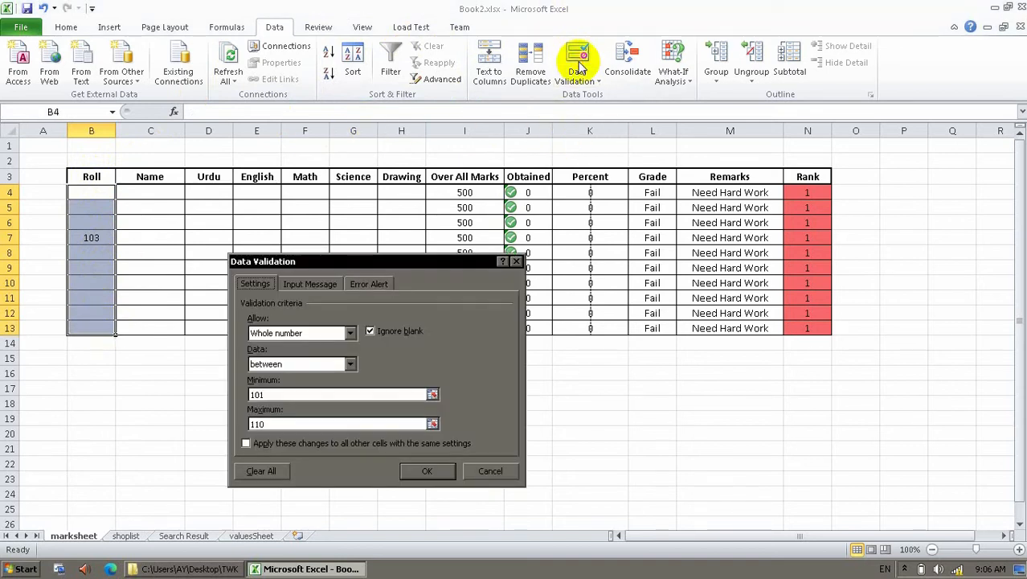
pyautogui.click(374, 285)
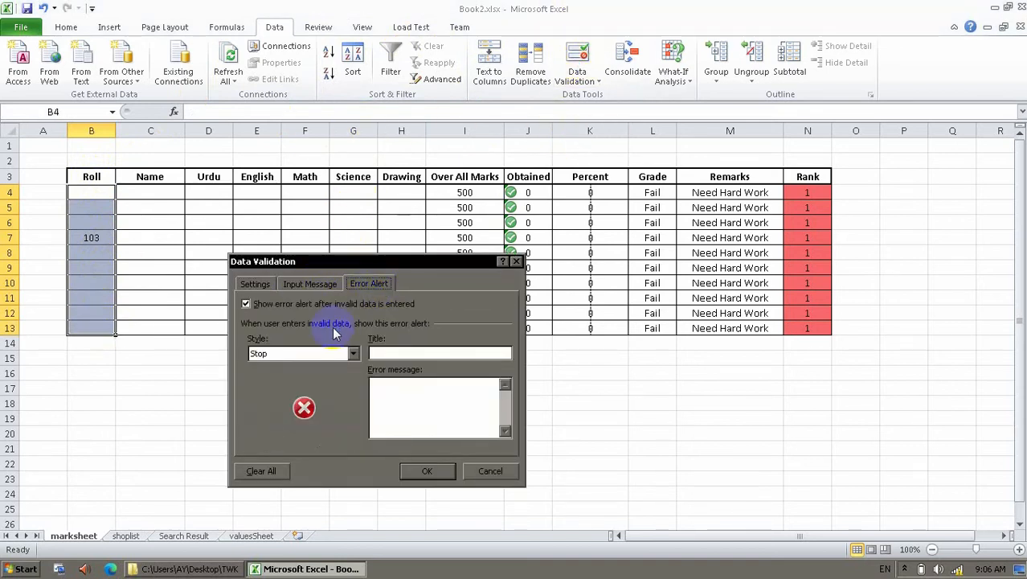
pyautogui.click(353, 354)
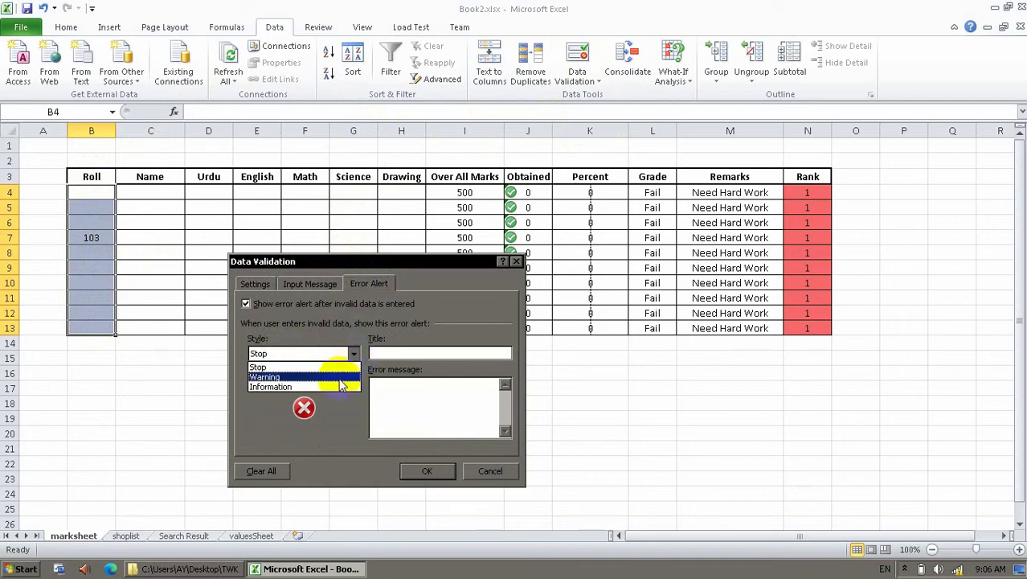
pyautogui.click(341, 378)
# Give the warning the title and message 'Please Enter 101 to 110' and apply it.
pyautogui.click(418, 351)
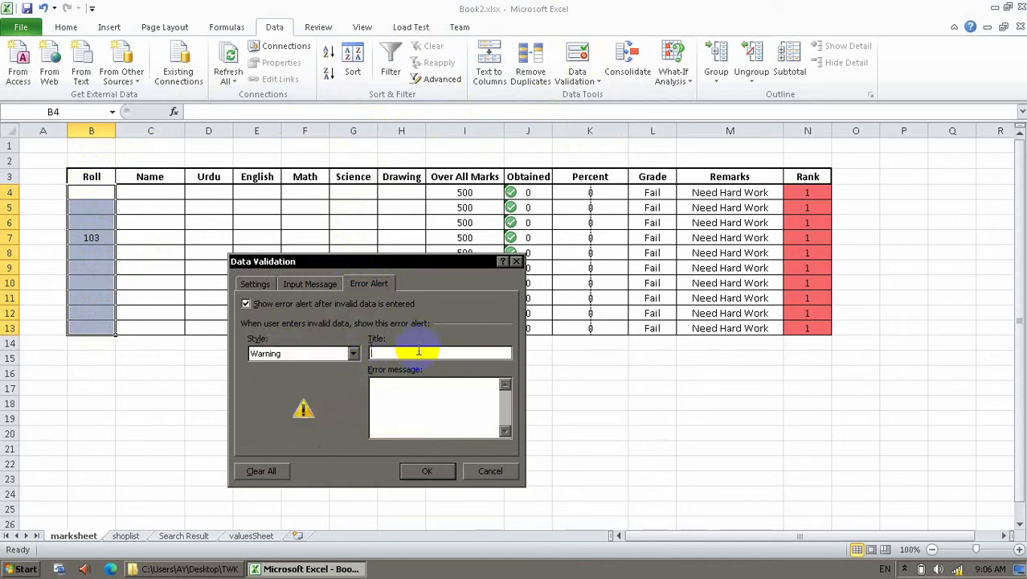
pyautogui.write('Pelase')
pyautogui.write('e')
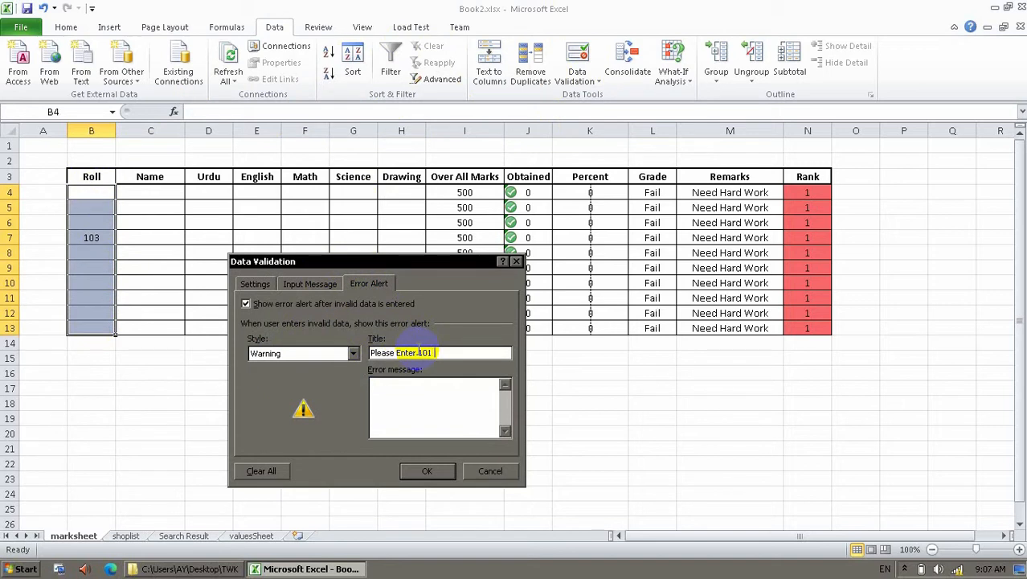
pyautogui.write('Enter 101 t0 110')
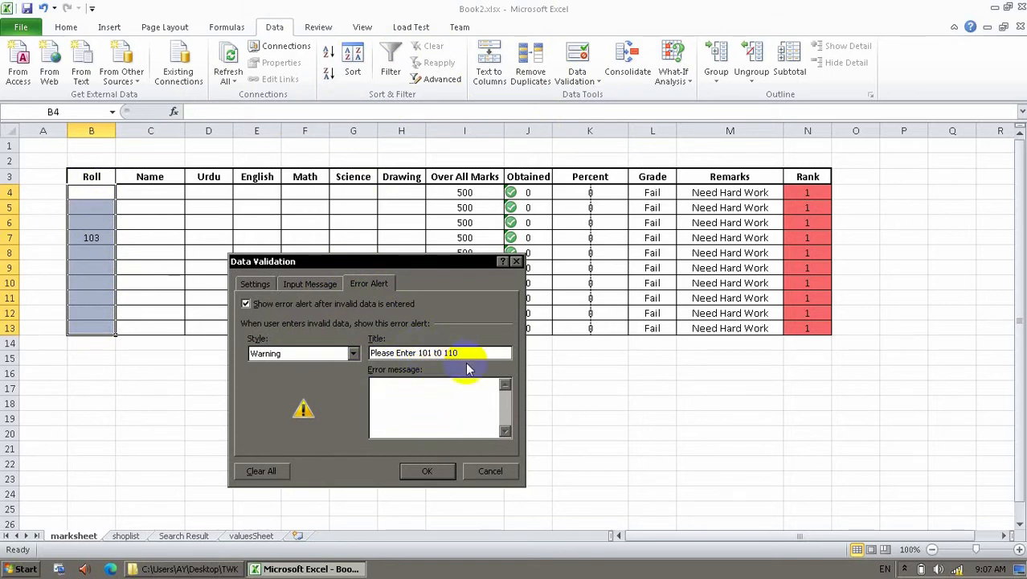
pyautogui.hotkey('ctrl', 'shift', 'Left')
pyautogui.hotkey('ctrl', 'shift', 'Left')
pyautogui.hotkey('ctrl', 'shift', 'Left')
pyautogui.hotkey('ctrl', 'shift', 'Left')
pyautogui.hotkey('ctrl', 'shift', 'Left')
pyautogui.hotkey('ctrl', 'c')
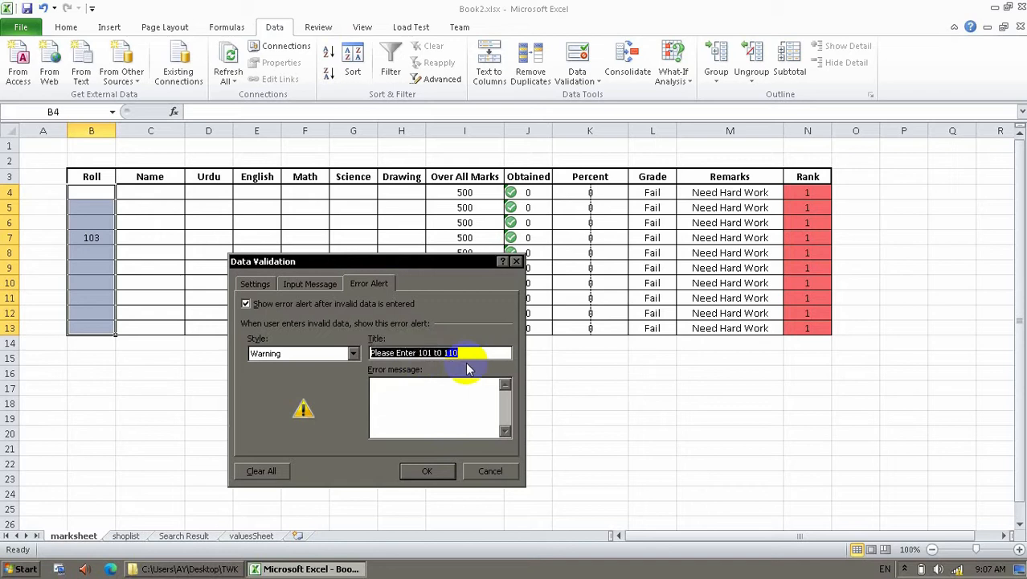
pyautogui.click(450, 406)
pyautogui.hotkey('ctrl', 'v')
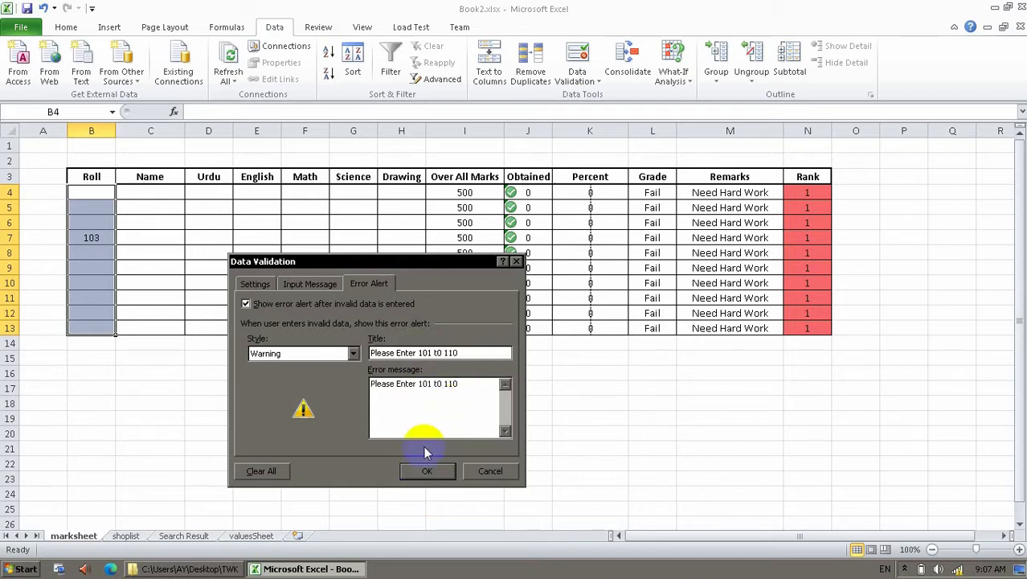
pyautogui.click(445, 384)
pyautogui.write('o')
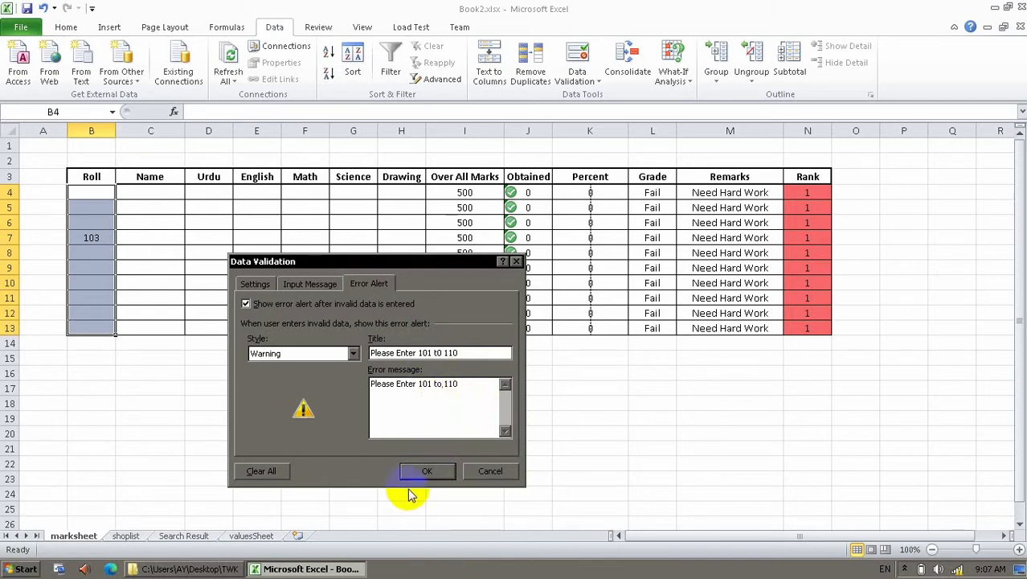
pyautogui.click(426, 471)
pyautogui.click(223, 267)
# Test the rule by entering roll number 4 in B5, then cancel the rejected entry.
pyautogui.click(100, 209)
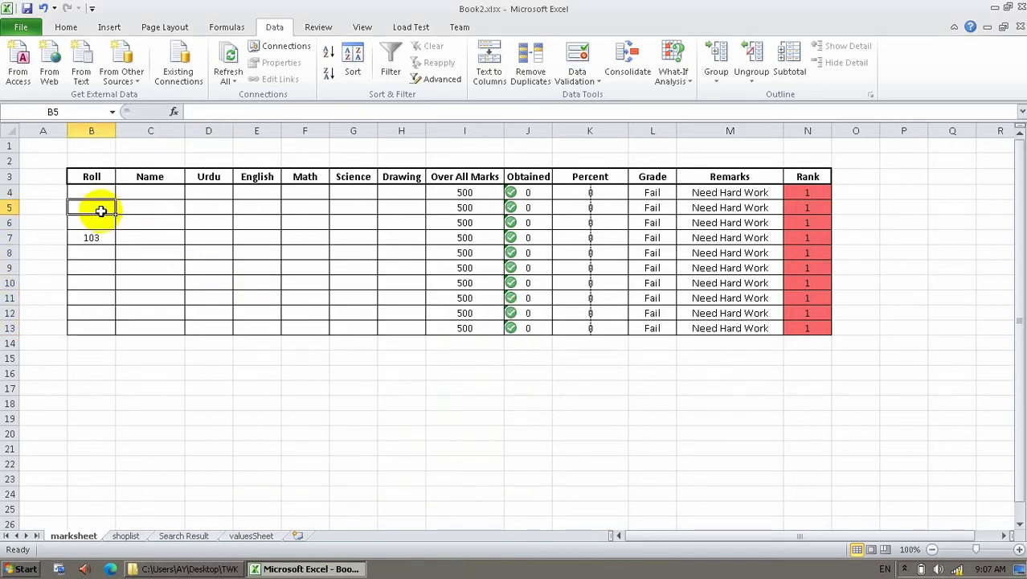
pyautogui.write('4')
pyautogui.press('Return')
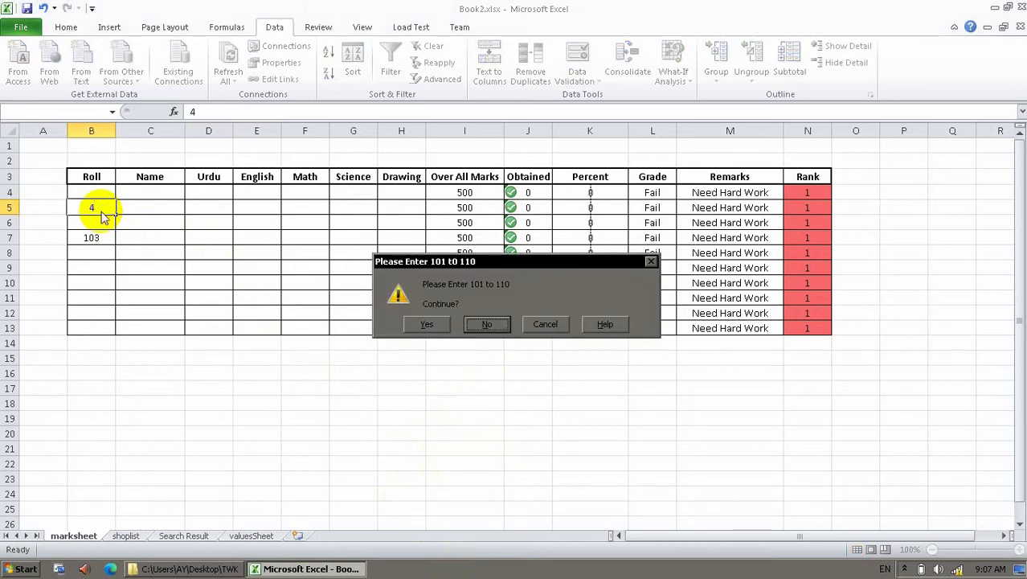
pyautogui.press('Tab')
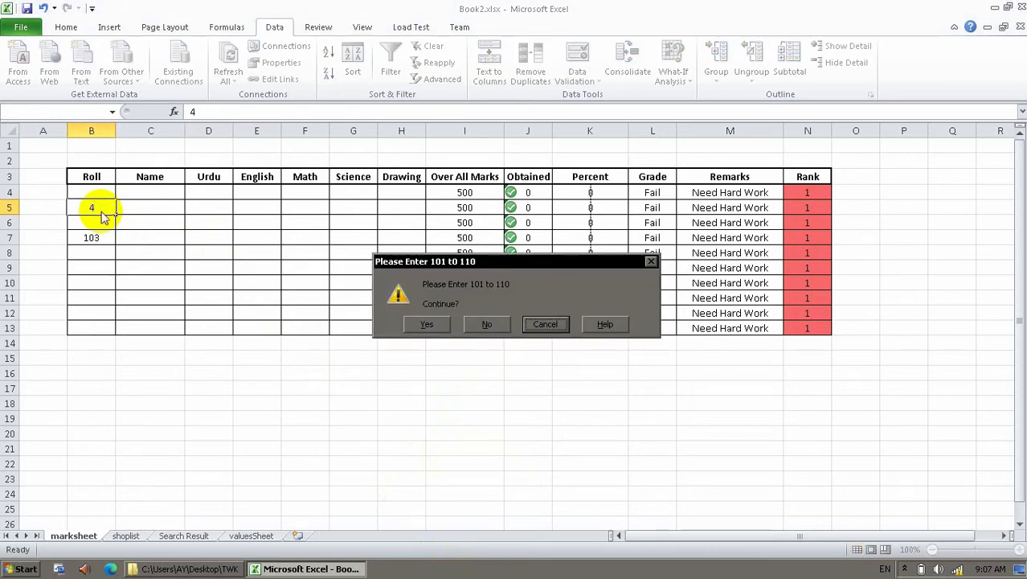
pyautogui.click(552, 326)
# Switch the Roll cells' error alert style from Warning to Information.
pyautogui.moveTo(101, 193); pyautogui.dragTo(103, 331)
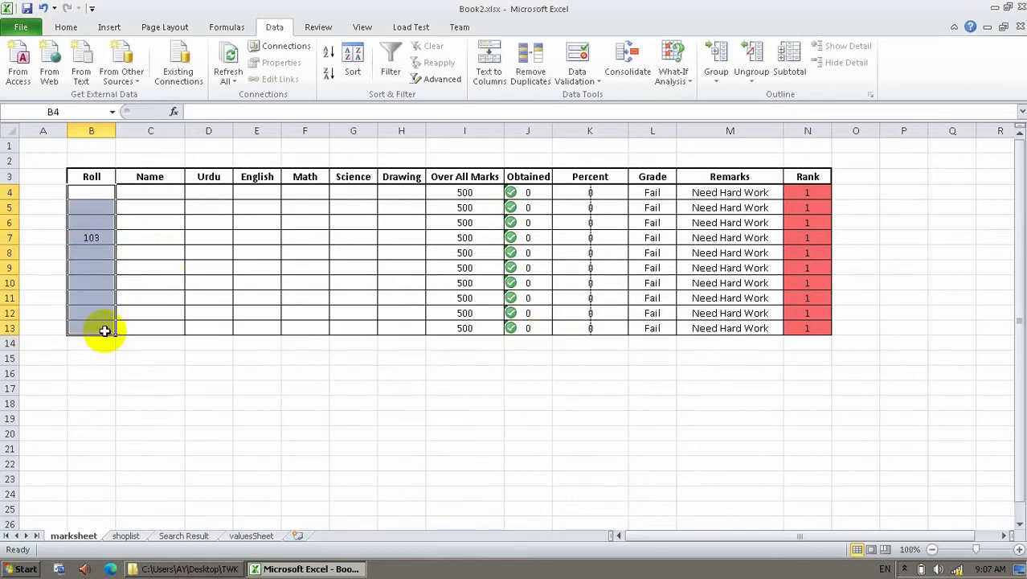
pyautogui.click(588, 63)
pyautogui.click(305, 354)
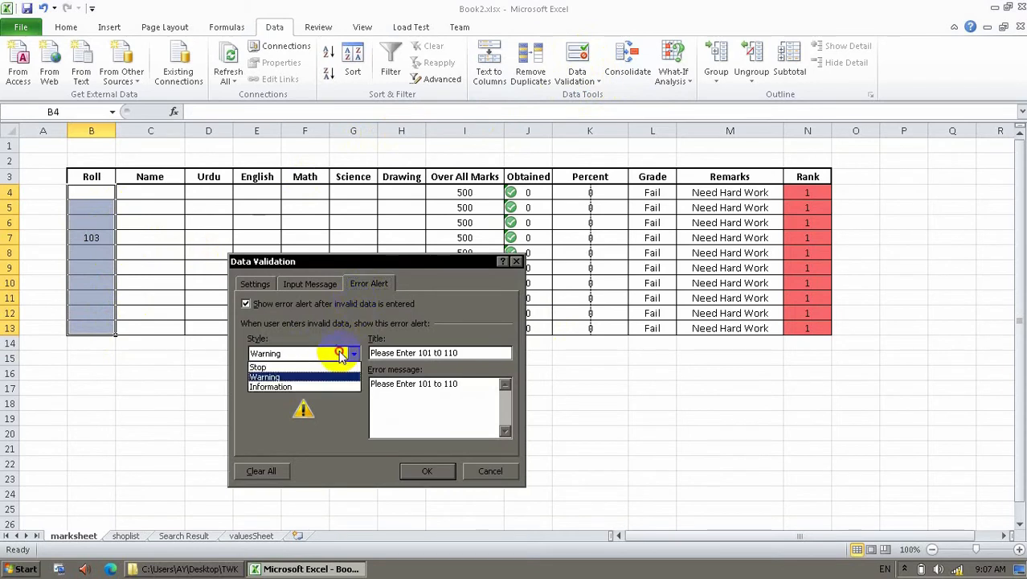
pyautogui.click(322, 382)
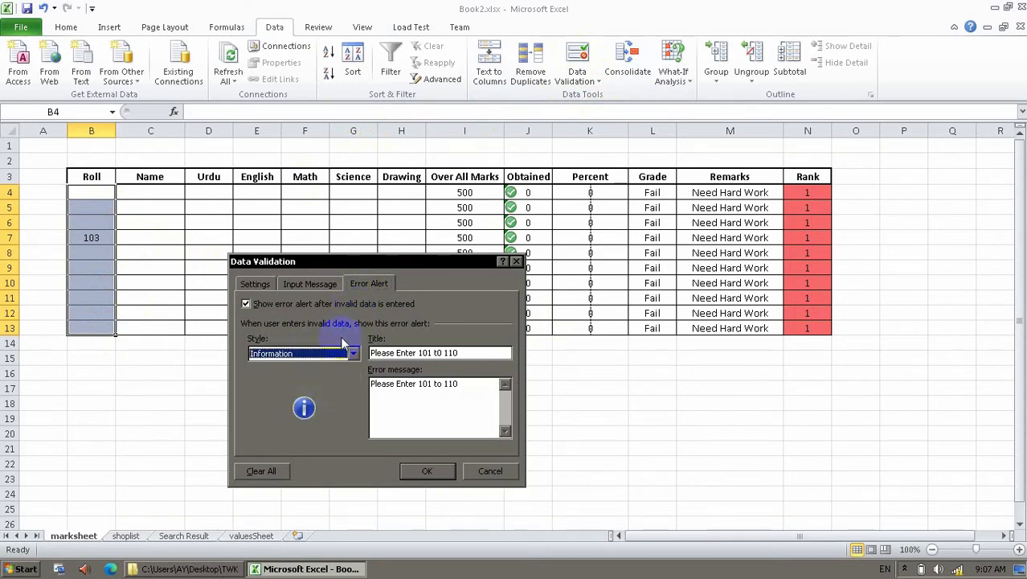
pyautogui.click(333, 356)
pyautogui.click(336, 359)
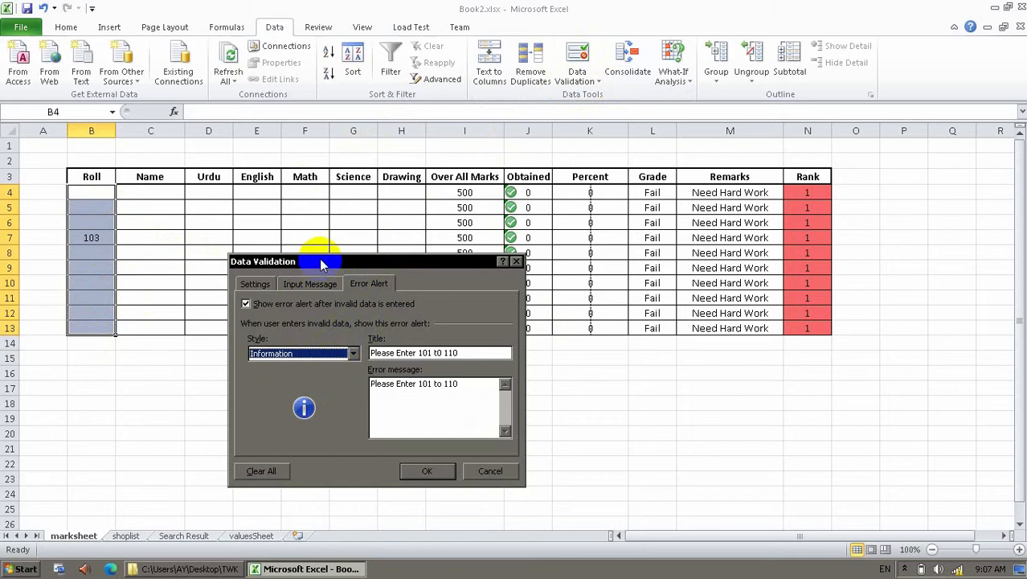
pyautogui.click(410, 473)
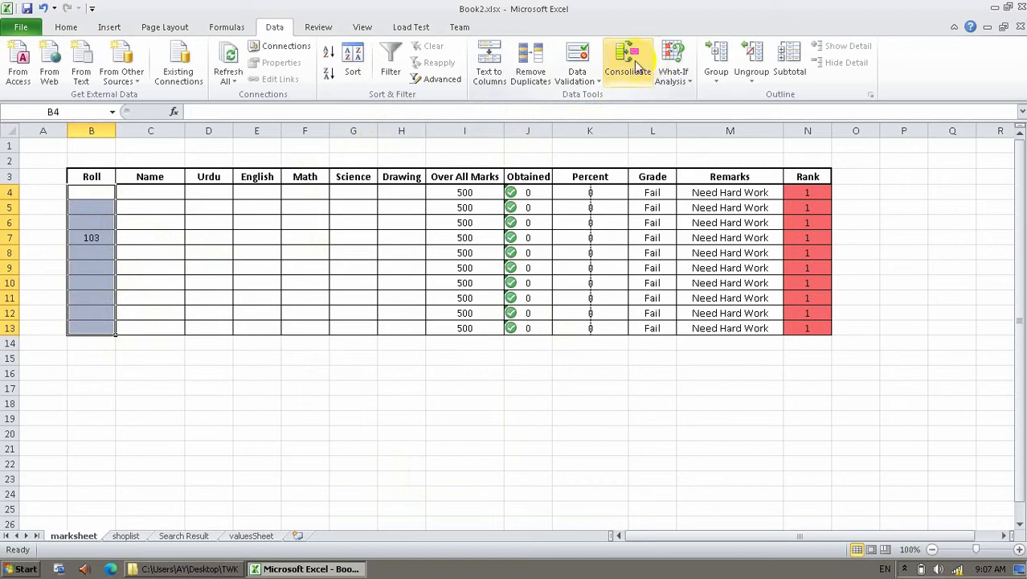
# Add an input message titled '101 to 110' reading 'Enter Number range is 101 to 110'.
pyautogui.click(580, 55)
pyautogui.click(333, 286)
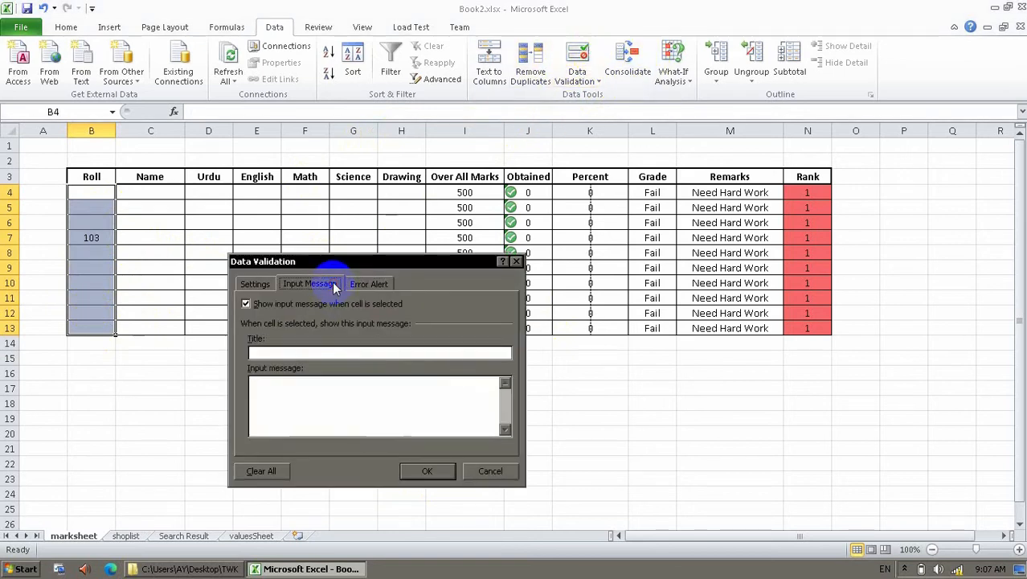
pyautogui.click(321, 352)
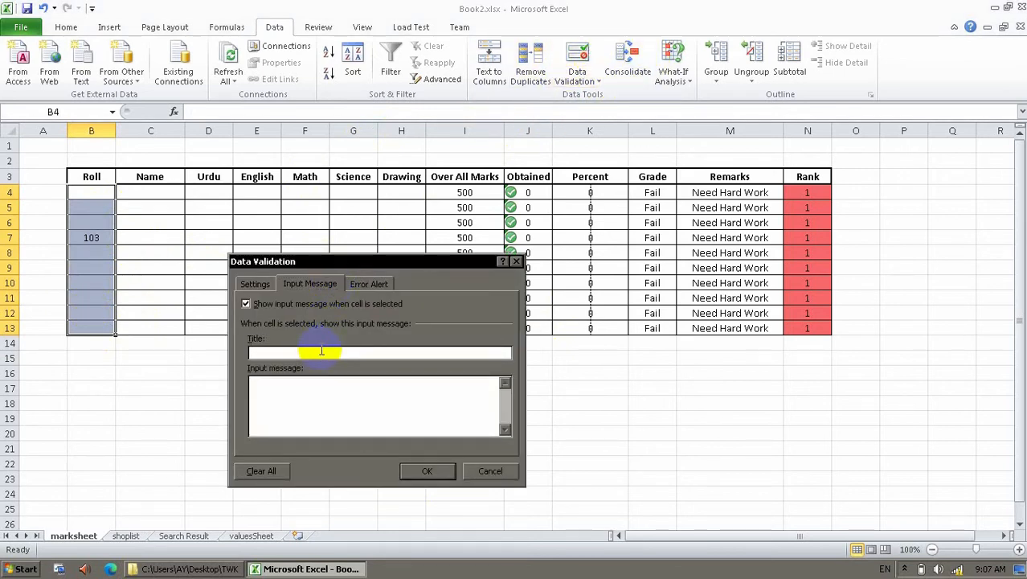
pyautogui.write('110')
pyautogui.click(319, 406)
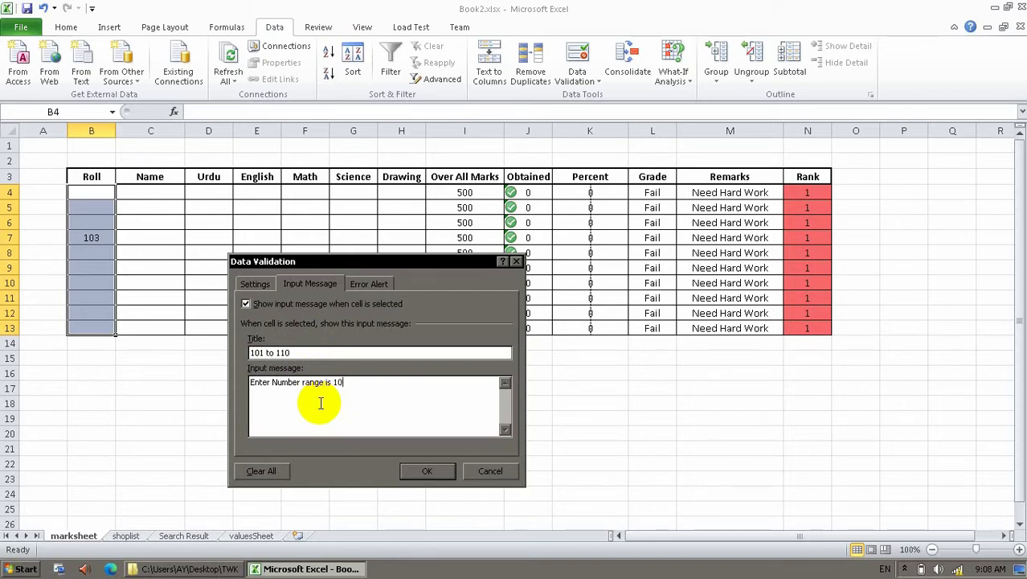
pyautogui.write('to 110')
pyautogui.click(450, 471)
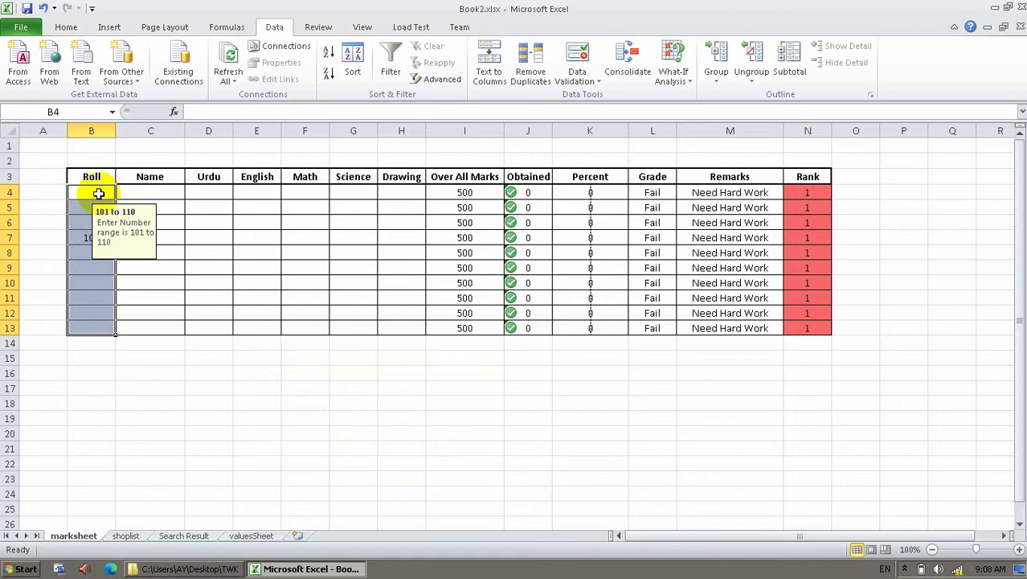
# Enter roll number 103 in B7 and check the prompt on other Roll cells.
pyautogui.click(87, 227)
pyautogui.click(87, 236)
pyautogui.write('103')
pyautogui.press('Return')
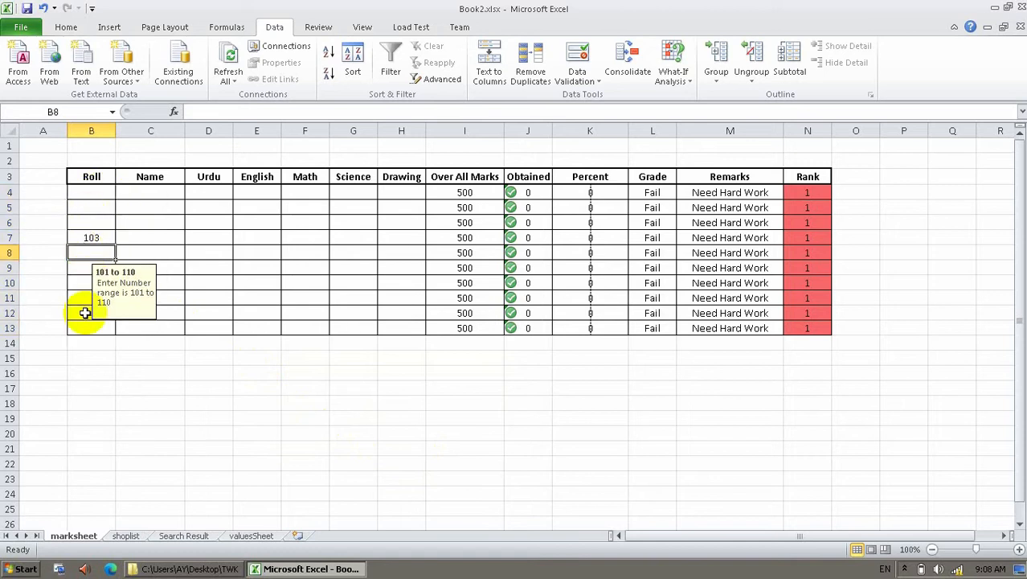
pyautogui.click(85, 312)
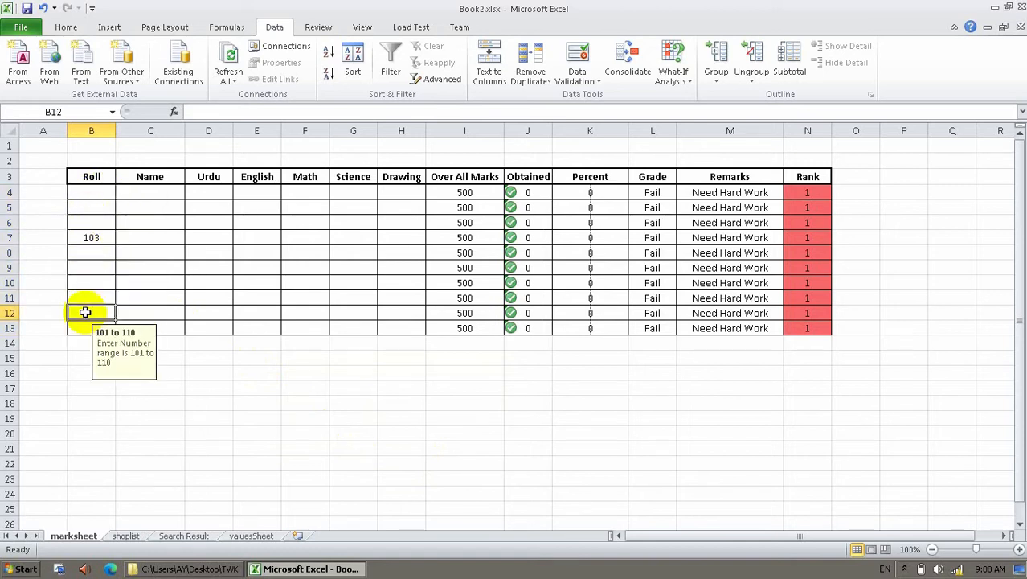
pyautogui.click(102, 192)
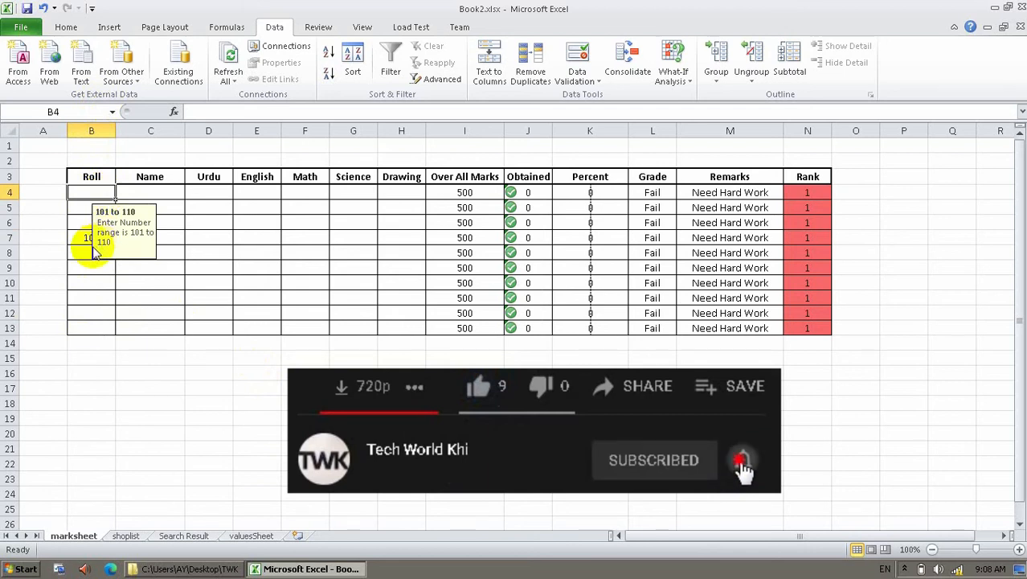
# Select marks cells D4:H13 and give them the input message 'Enter Number' / 'From 0 to 100'.
pyautogui.moveTo(172, 191); pyautogui.dragTo(167, 238)
pyautogui.moveTo(207, 193); pyautogui.dragTo(389, 326)
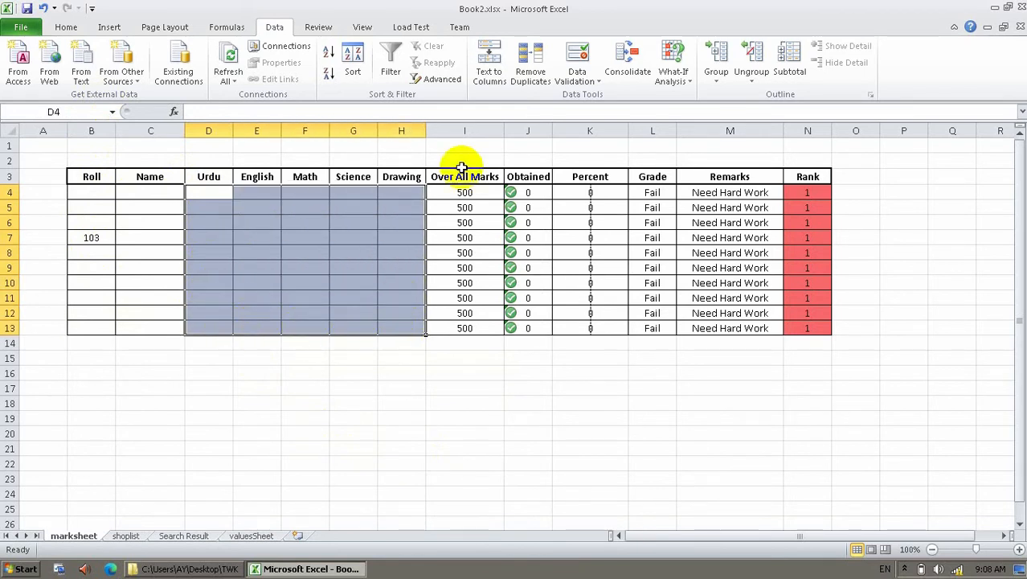
pyautogui.click(586, 50)
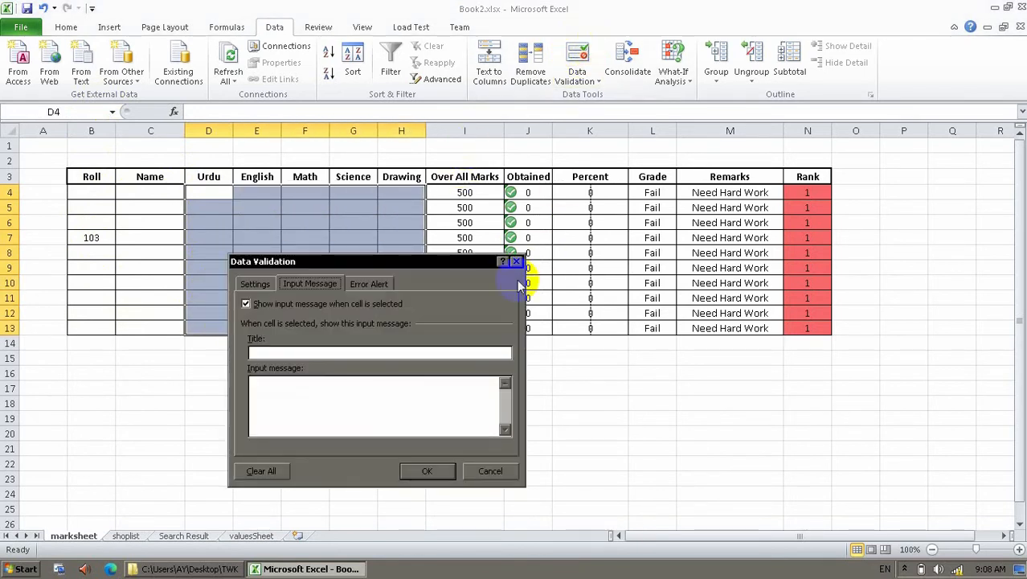
pyautogui.click(283, 351)
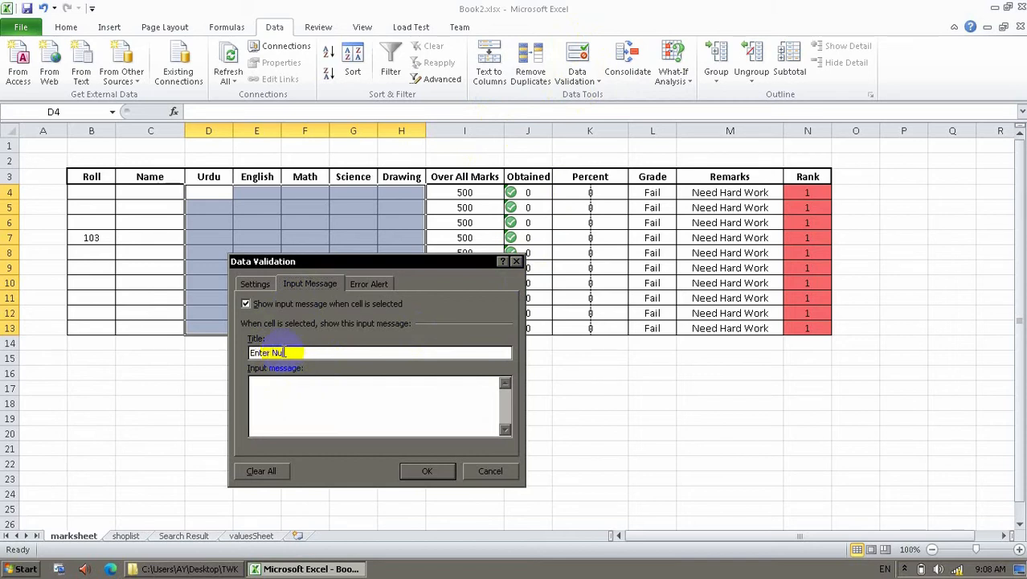
pyautogui.click(301, 412)
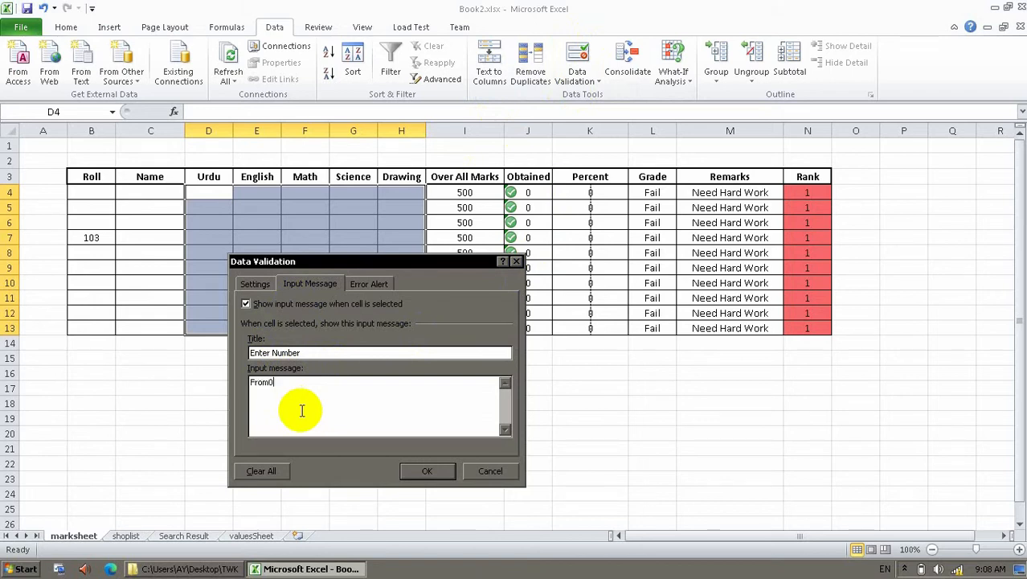
pyautogui.write('From 0 to 100')
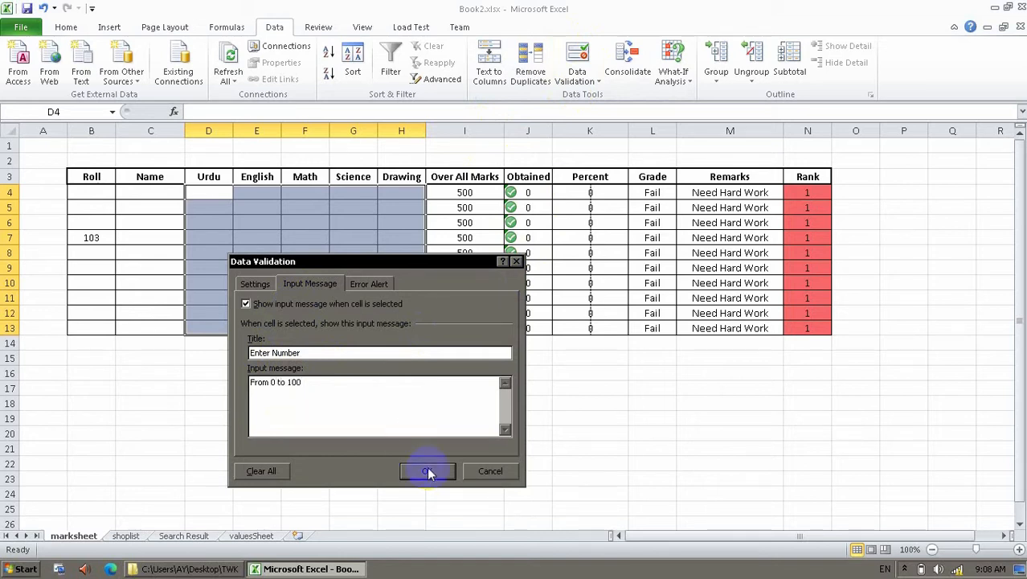
# Copy 'Enter Number' and 'From 0 to 100' into the Stop error alert title and message.
pyautogui.click(366, 284)
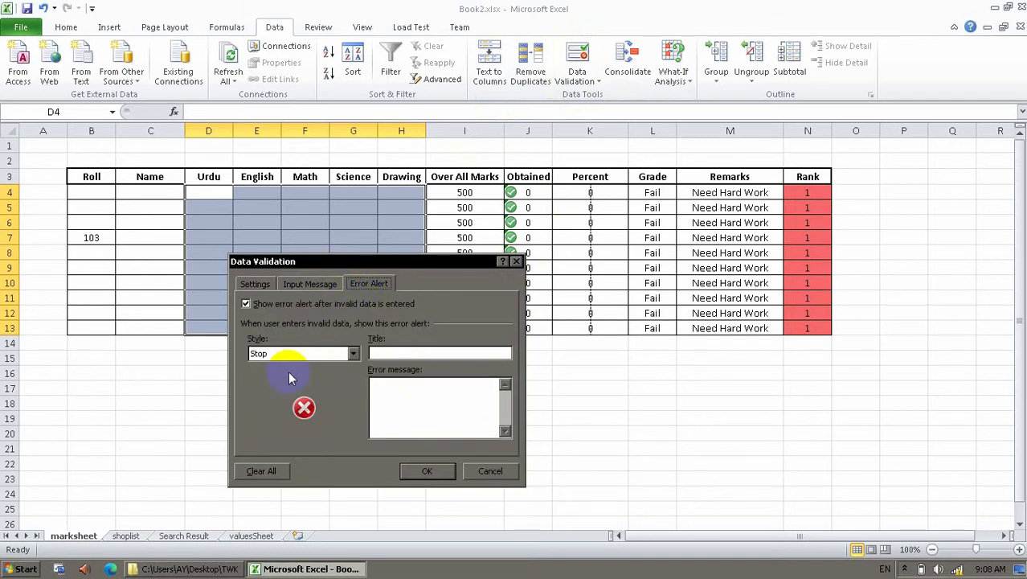
pyautogui.click(310, 285)
pyautogui.moveTo(328, 397); pyautogui.dragTo(223, 372)
pyautogui.hotkey('ctrl', 'c')
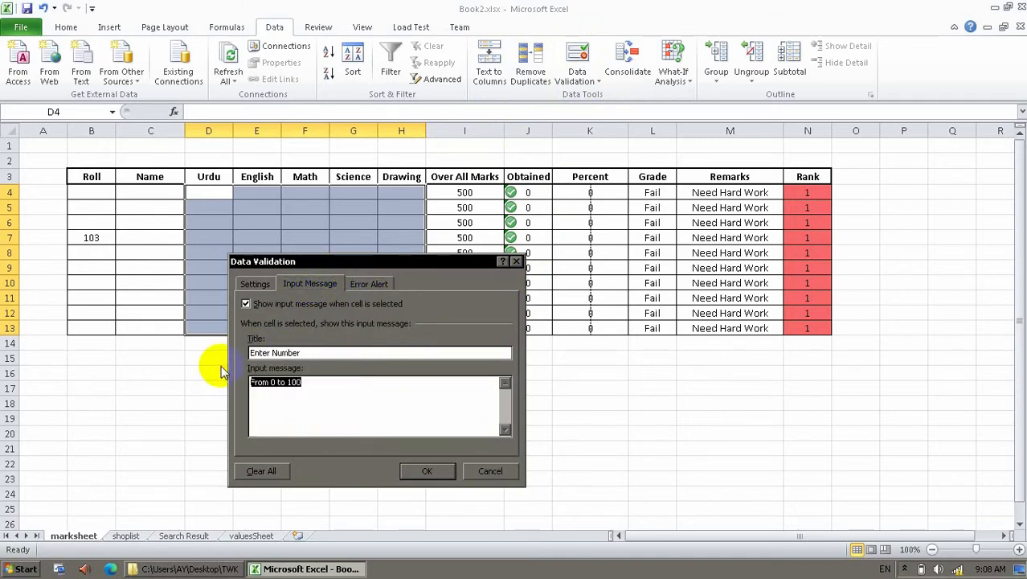
pyautogui.click(380, 286)
pyautogui.click(408, 392)
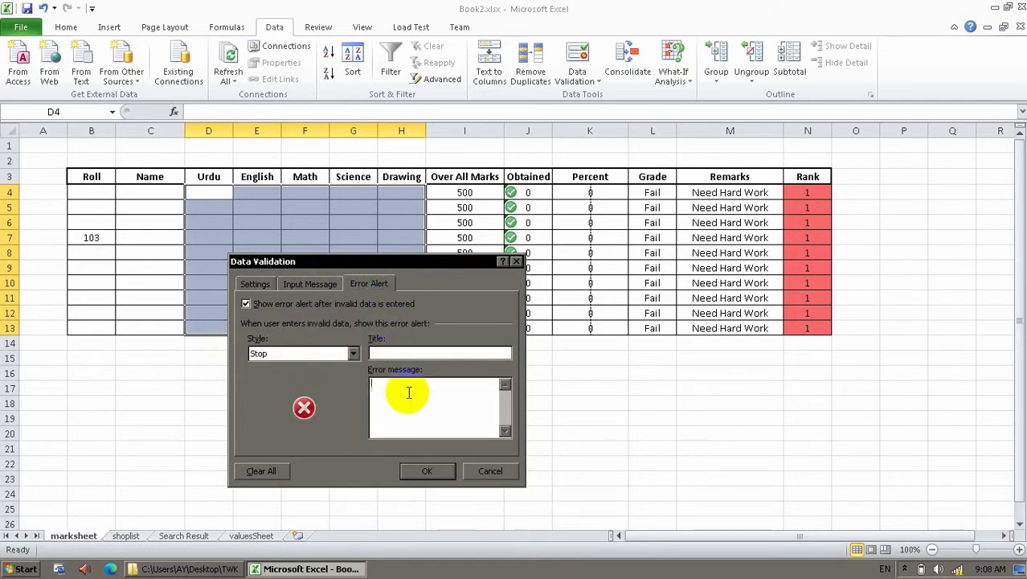
pyautogui.hotkey('ctrl', 'v')
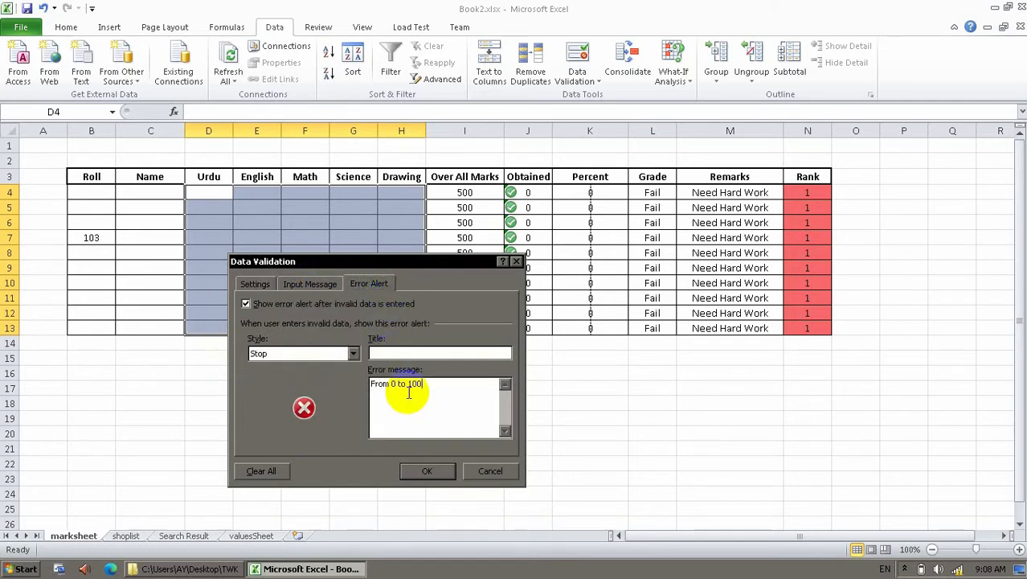
pyautogui.click(312, 284)
pyautogui.moveTo(319, 355); pyautogui.dragTo(247, 354)
pyautogui.hotkey('ctrl', 'c')
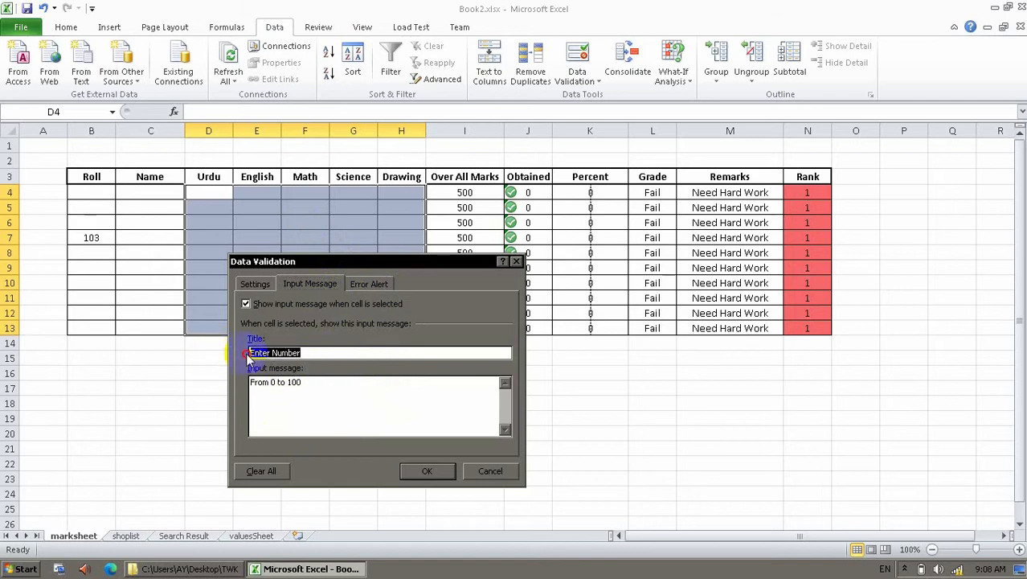
pyautogui.click(384, 282)
pyautogui.click(393, 348)
pyautogui.hotkey('ctrl', 'v')
pyautogui.click(328, 283)
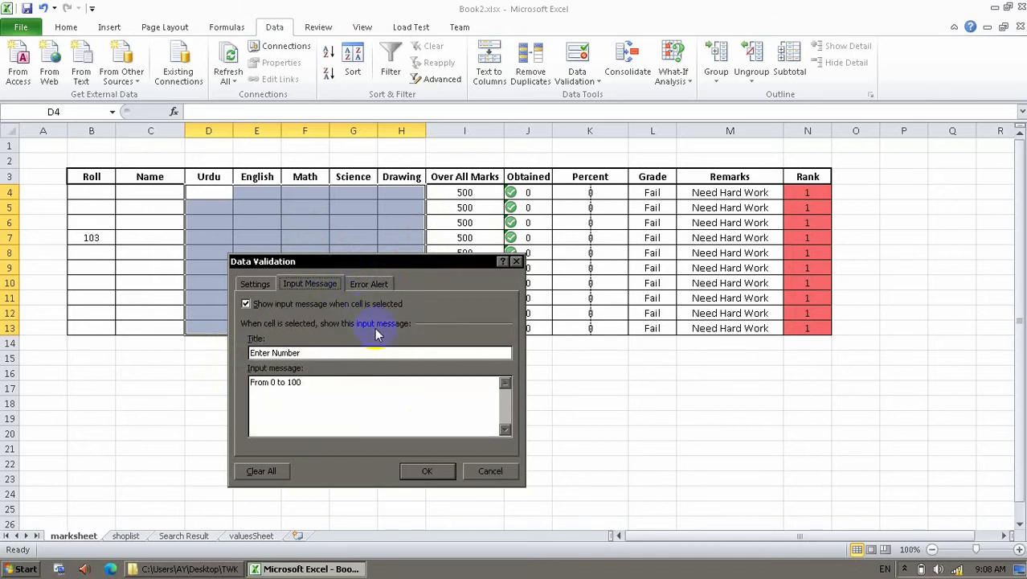
# Allow only decimal values between 0 and 100 and apply the validation.
pyautogui.click(253, 283)
pyautogui.click(326, 335)
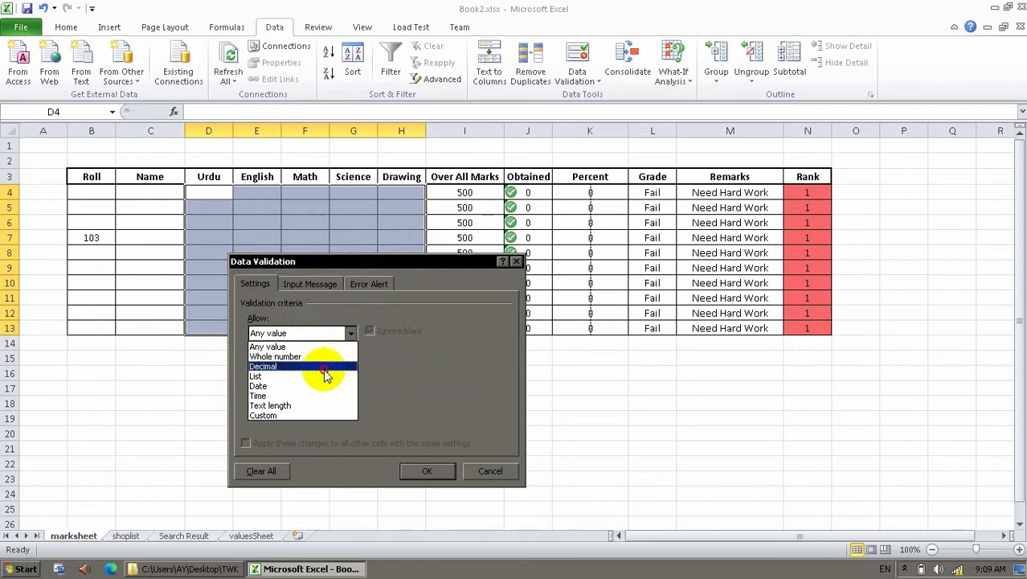
pyautogui.click(325, 367)
pyautogui.click(367, 395)
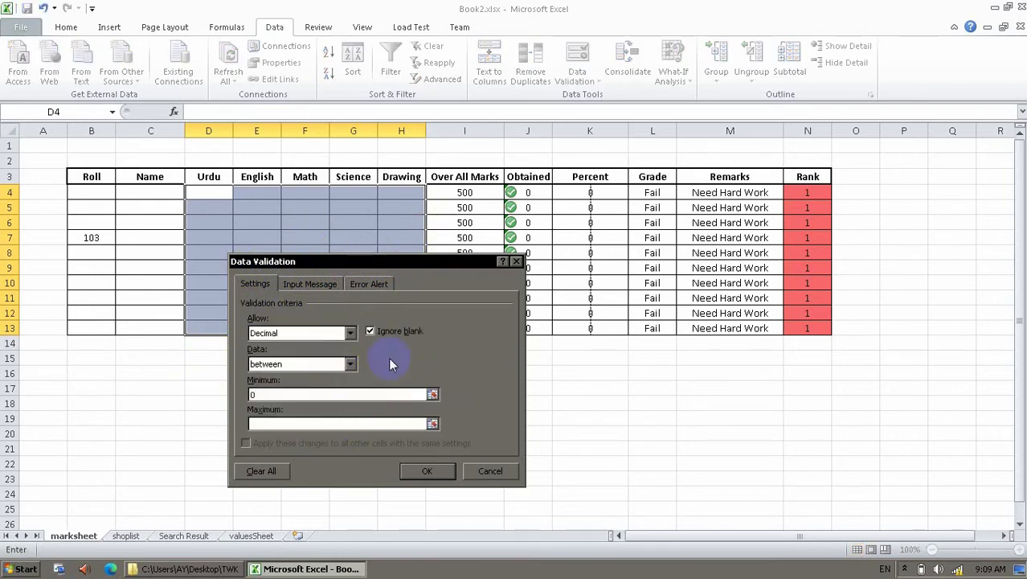
pyautogui.click(374, 422)
pyautogui.write('100')
pyautogui.click(442, 473)
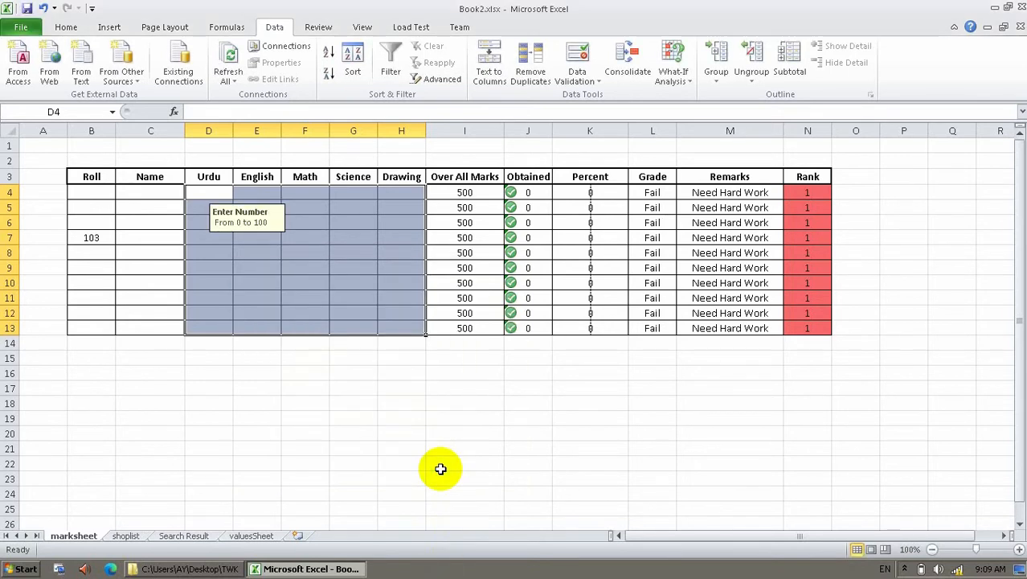
# Enter English mark 33 in E6 and Science mark 55.3 in G5.
pyautogui.click(293, 311)
pyautogui.click(326, 219)
pyautogui.click(388, 265)
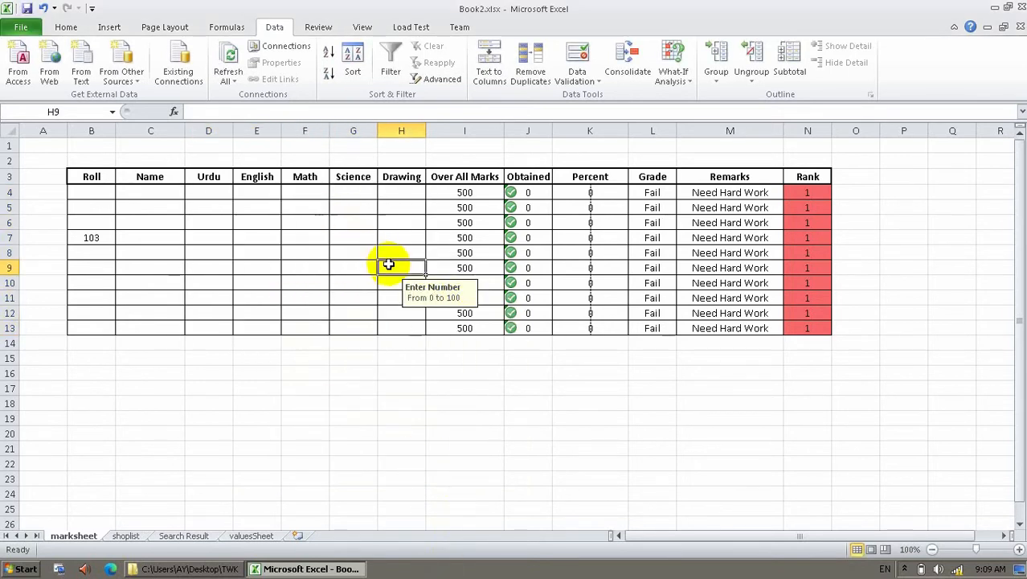
pyautogui.click(301, 255)
pyautogui.click(272, 224)
pyautogui.write('33')
pyautogui.press('Return')
pyautogui.press('Up')
pyautogui.press('Right')
pyautogui.press('Right')
pyautogui.press('Up')
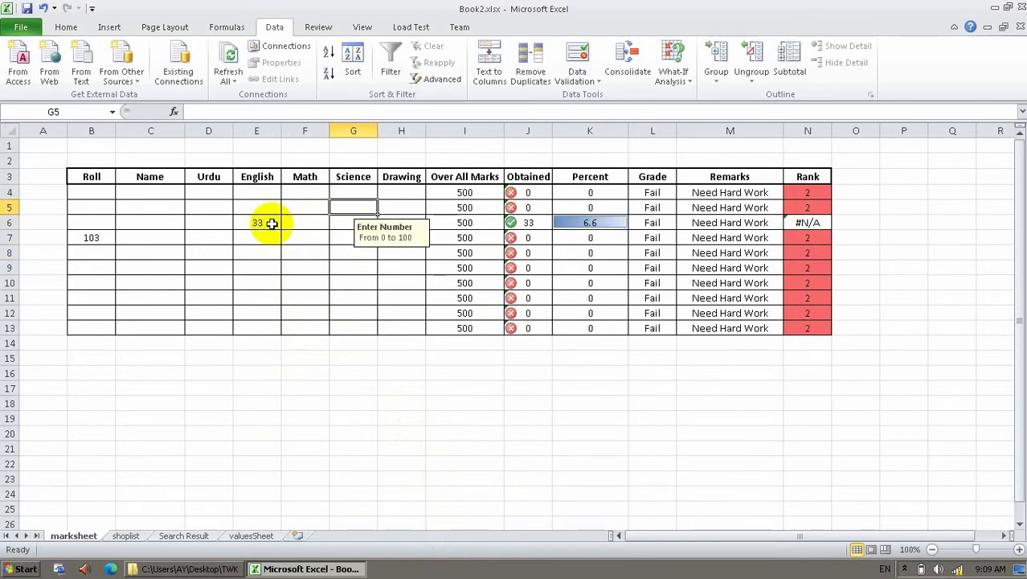
pyautogui.write('55.')
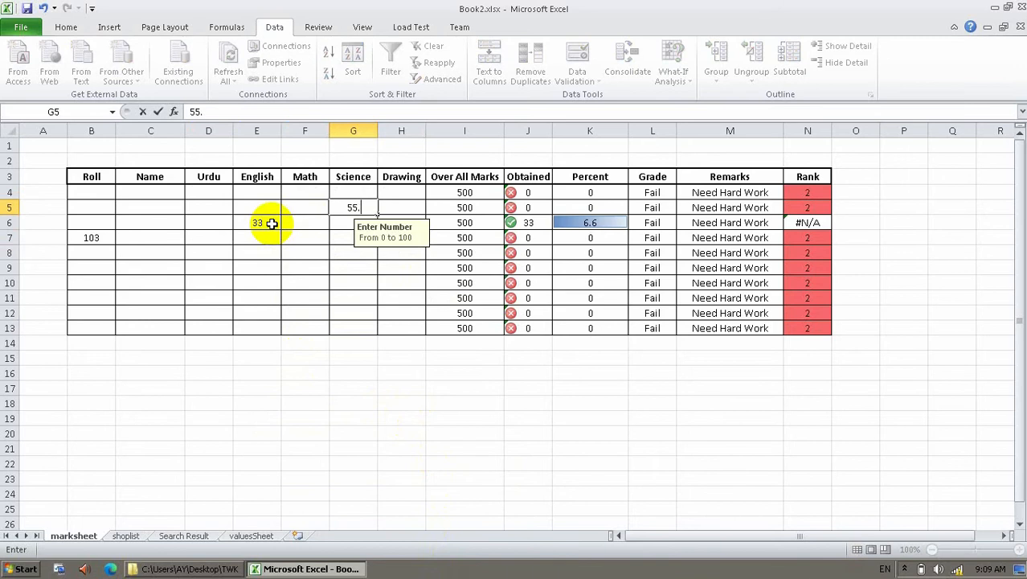
pyautogui.write('3')
pyautogui.press('Return')
# Try entering 'd' in Urdu cell D4 and cancel the rejected entry.
pyautogui.press('Up')
pyautogui.press('Left')
pyautogui.press('Left')
pyautogui.press('Left')
pyautogui.press('Up')
pyautogui.write('d')
pyautogui.press('Return')
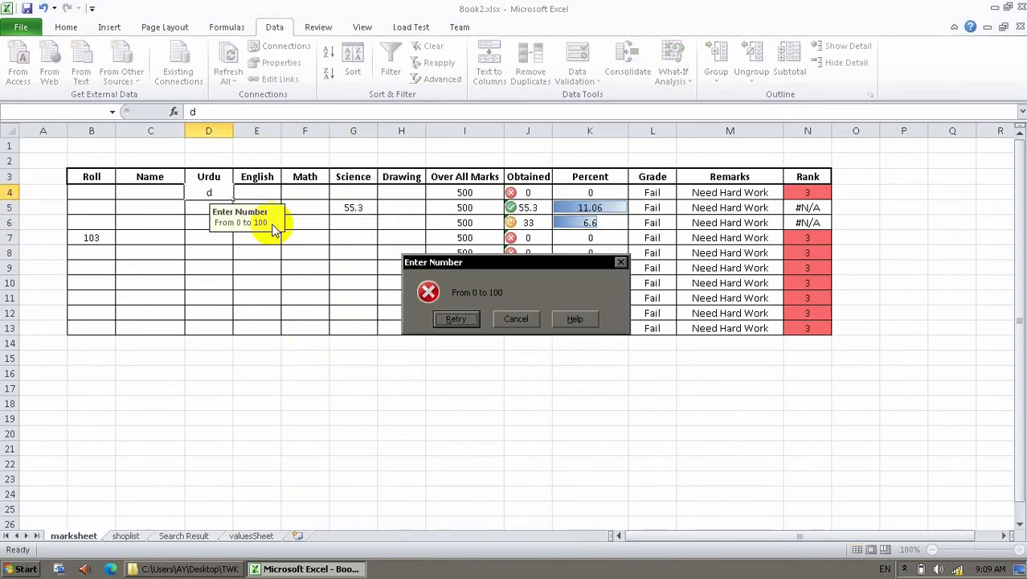
pyautogui.press('Tab')
pyautogui.press('Return')
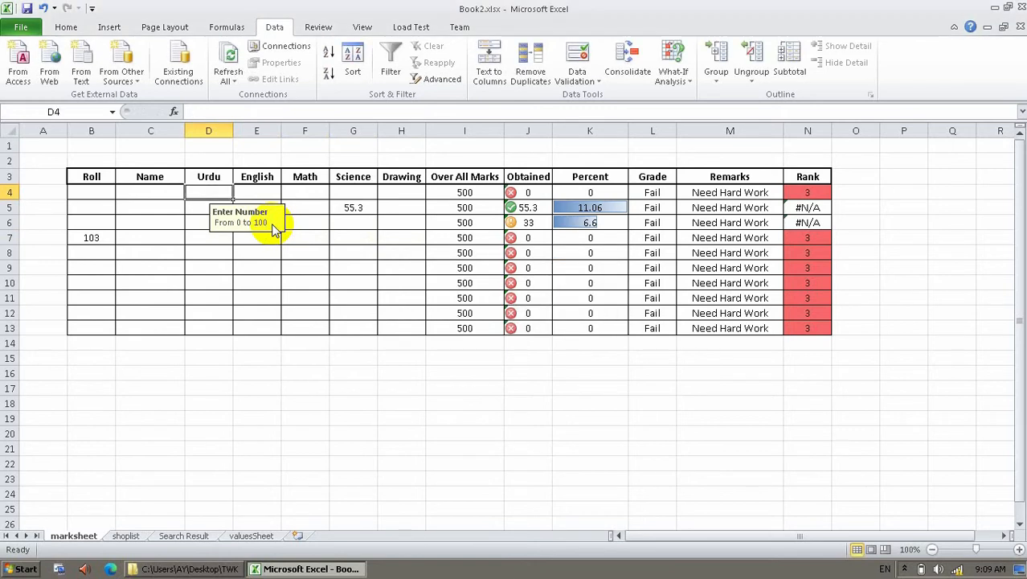
# Inspect the Obtained total formula in row 12 of the Over All Marks column.
pyautogui.click(211, 389)
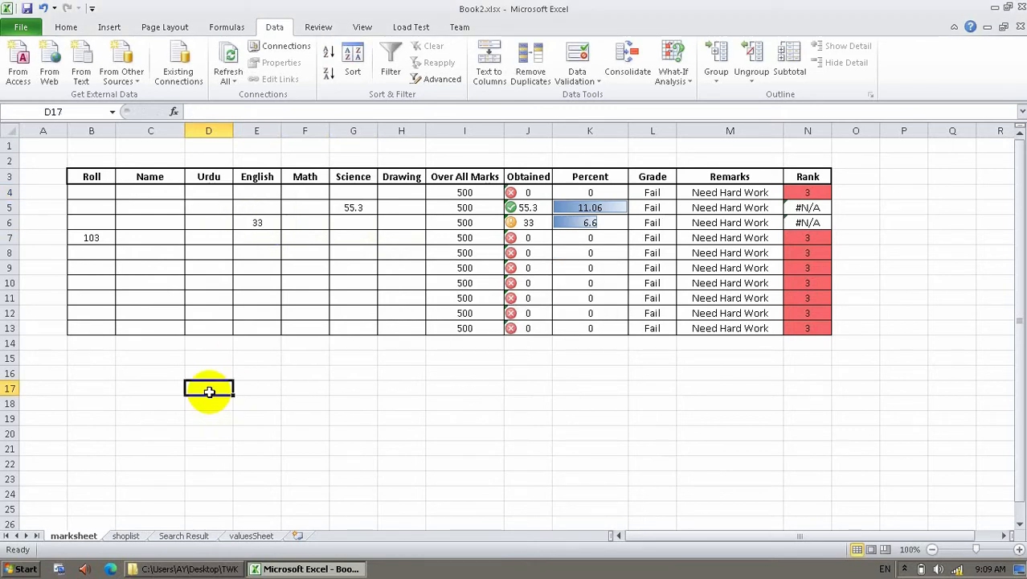
pyautogui.click(490, 299)
pyautogui.click(526, 314)
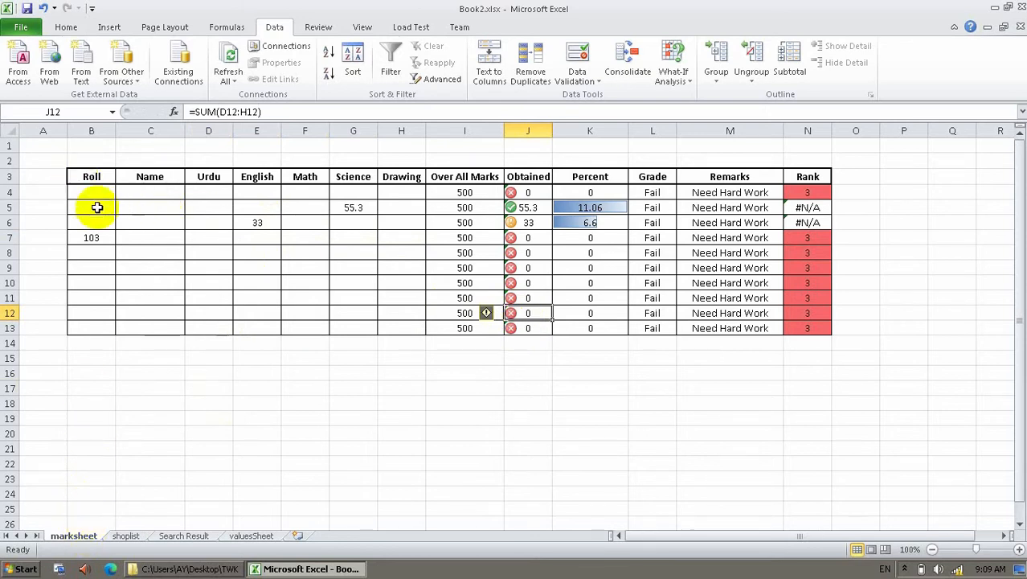
# Clear the Locked protection option on entry cells B4:H13.
pyautogui.moveTo(95, 195); pyautogui.dragTo(398, 333)
pyautogui.rightClick(398, 333)
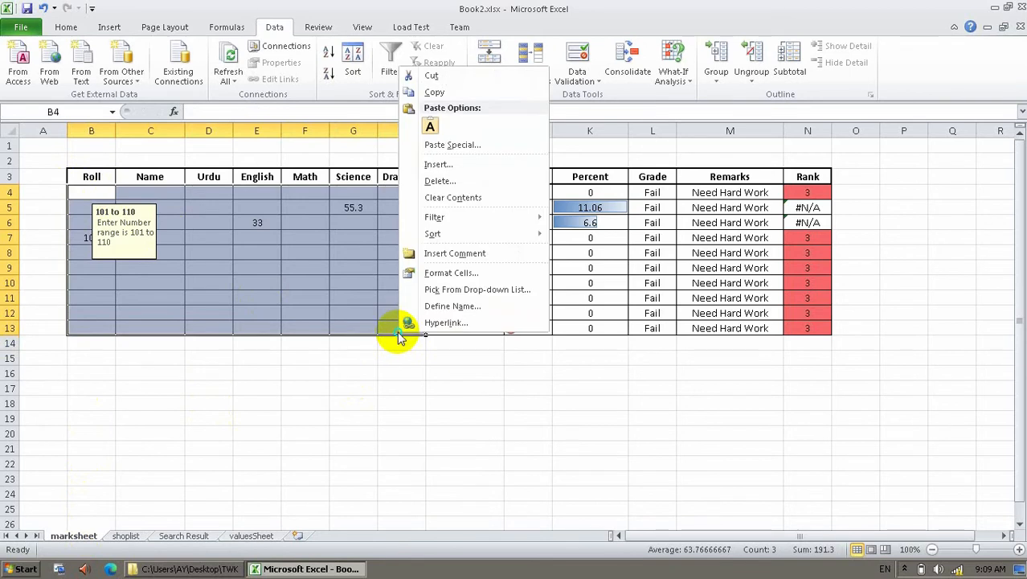
pyautogui.click(439, 273)
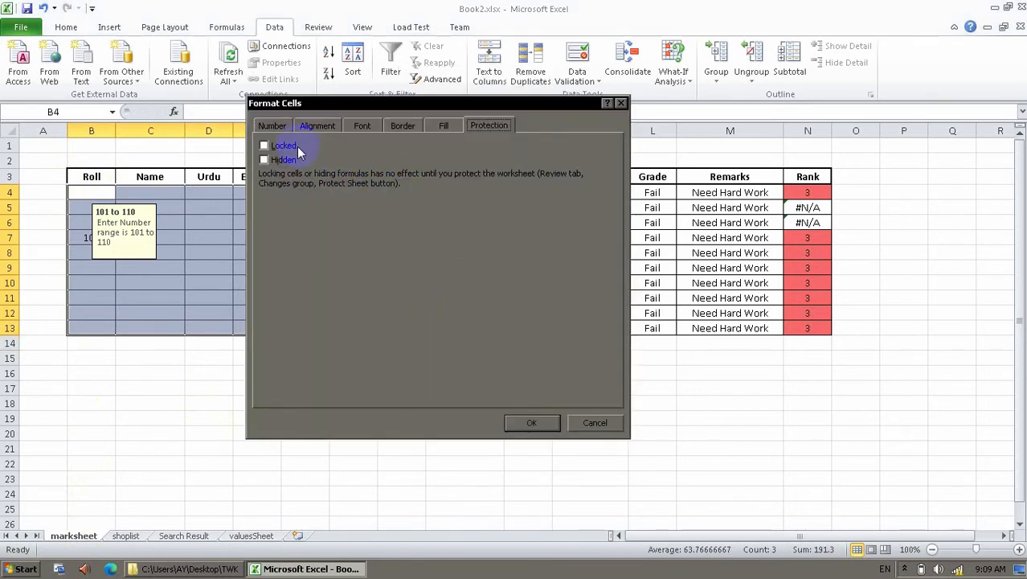
pyautogui.click(531, 423)
pyautogui.click(336, 390)
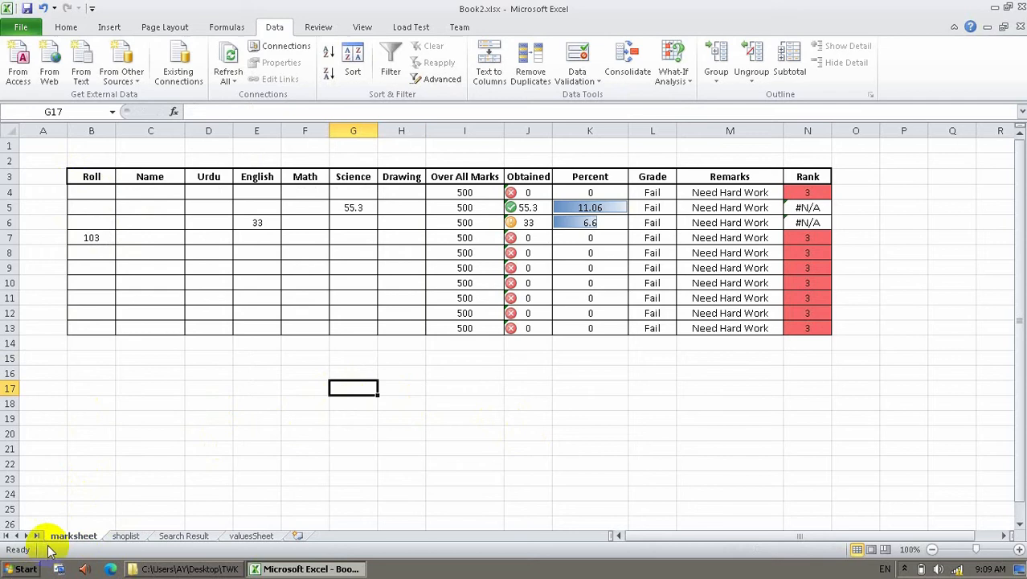
# Protect the marksheet with a password, allowing selecting unlocked cells and formatting cells.
pyautogui.rightClick(69, 535)
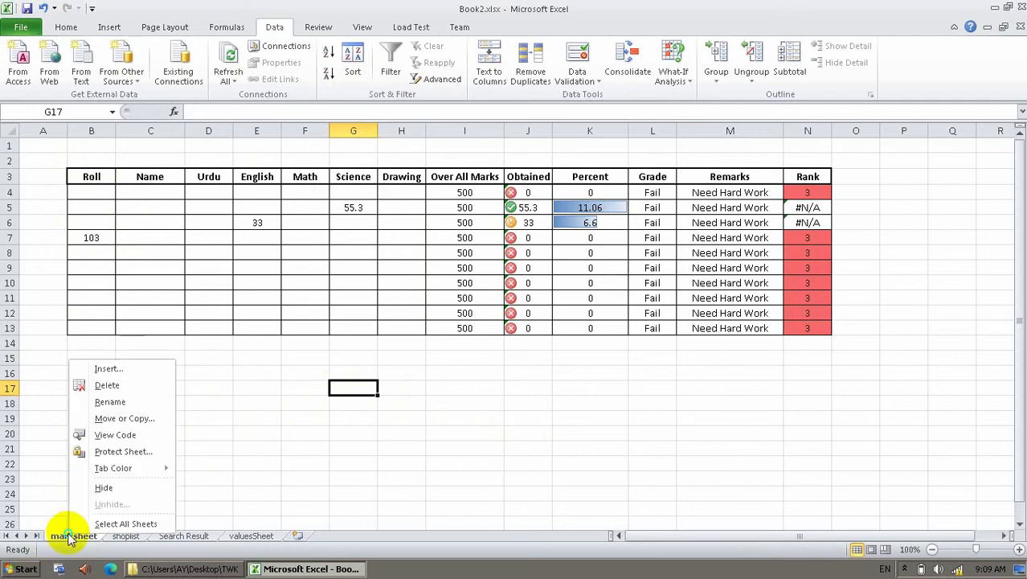
pyautogui.click(97, 453)
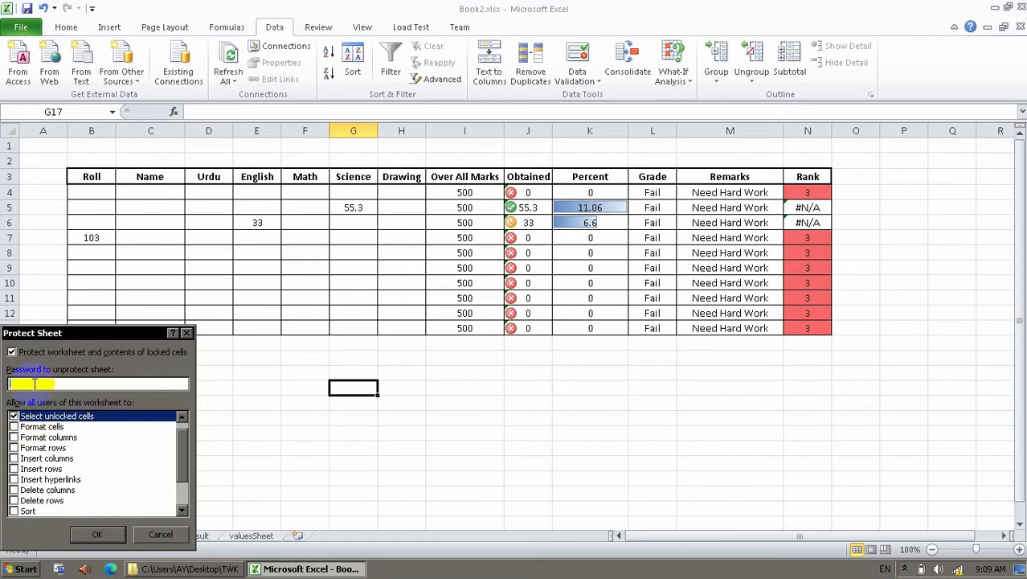
pyautogui.moveTo(184, 453); pyautogui.dragTo(181, 490)
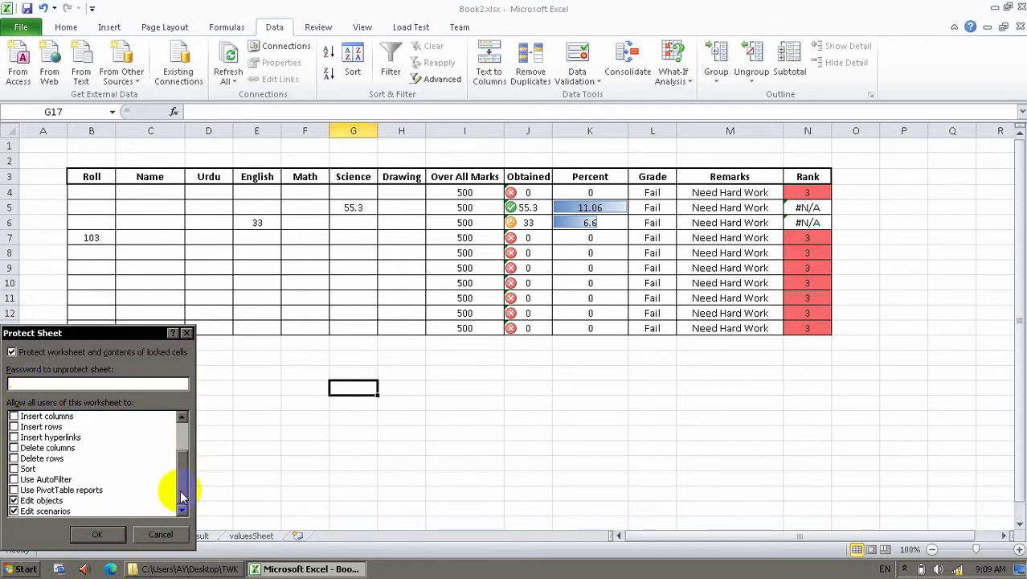
pyautogui.click(14, 501)
pyautogui.click(15, 511)
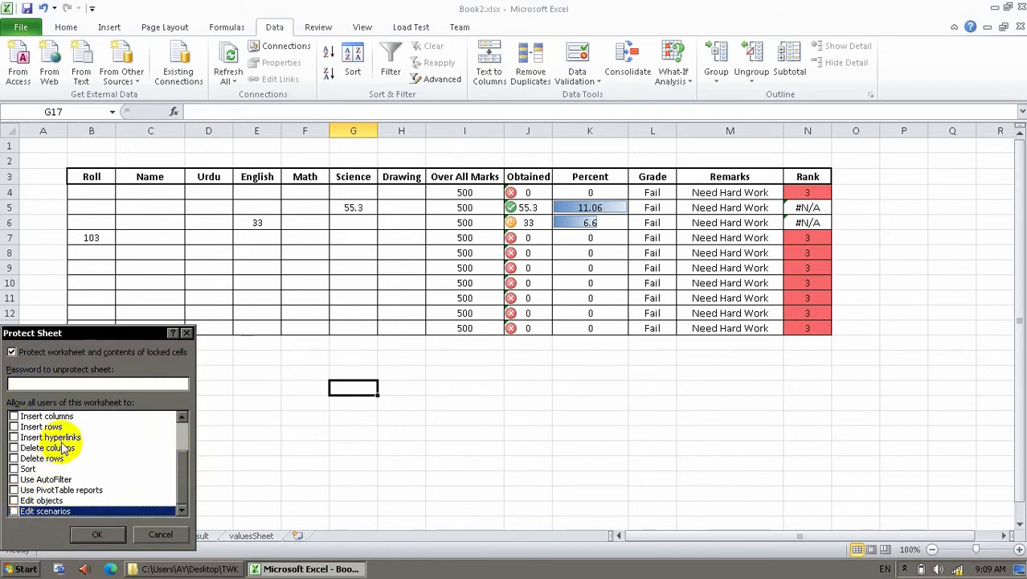
pyautogui.scroll(2, 172, 474)
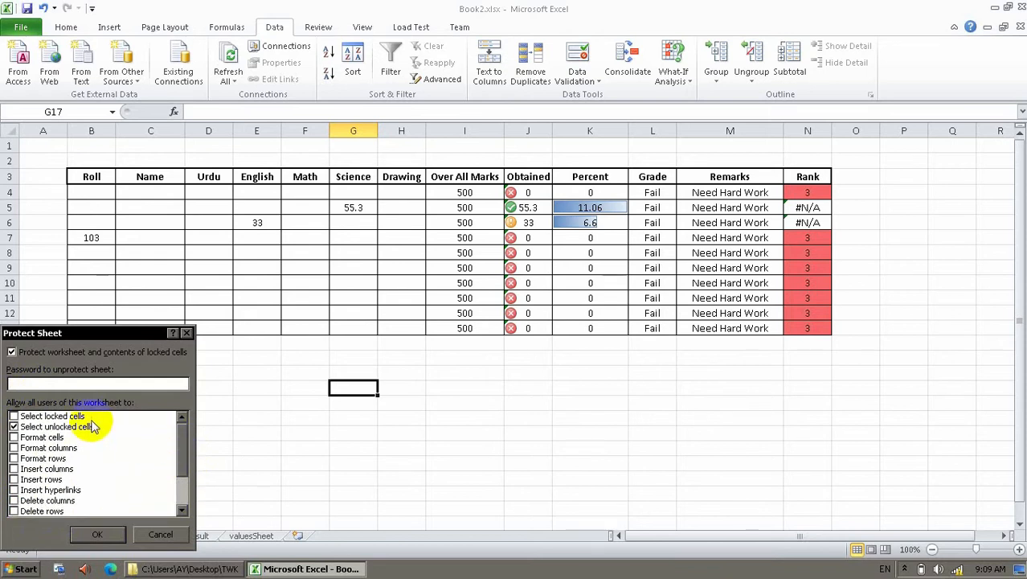
pyautogui.click(14, 437)
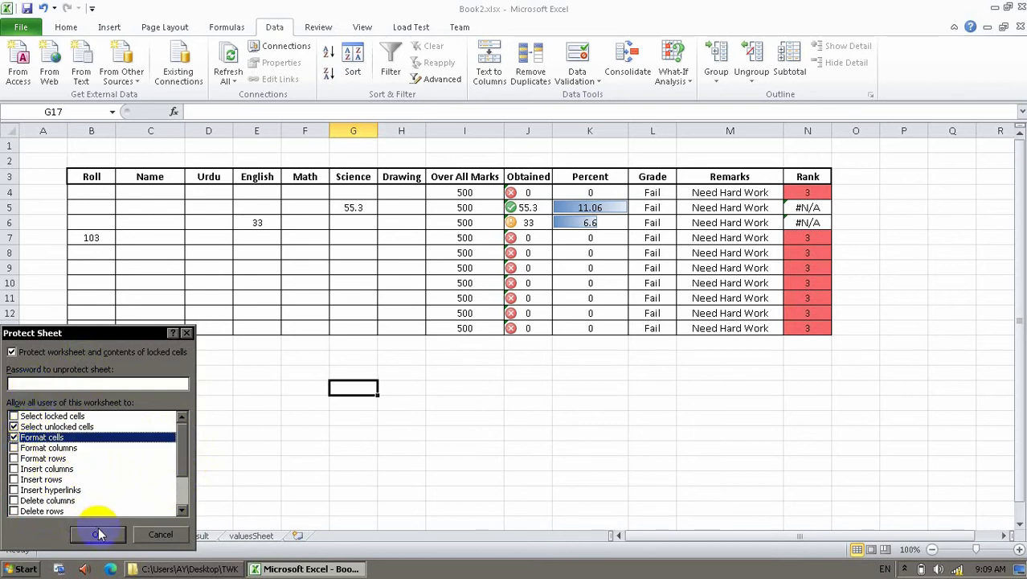
pyautogui.click(86, 383)
pyautogui.write('***')
pyautogui.click(95, 536)
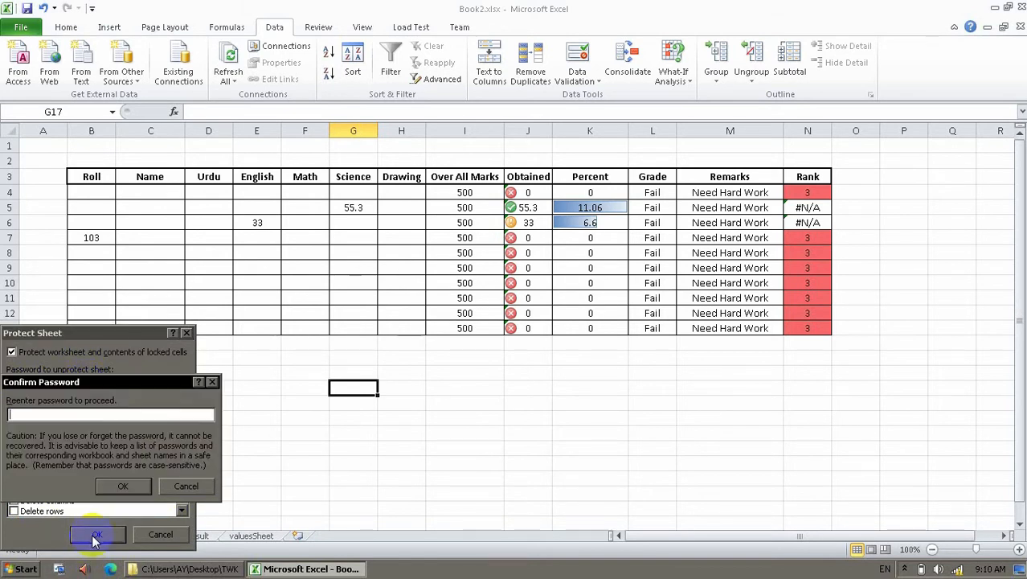
pyautogui.click(123, 486)
# Enter Urdu mark 44 in D6 on the protected marksheet.
pyautogui.click(151, 296)
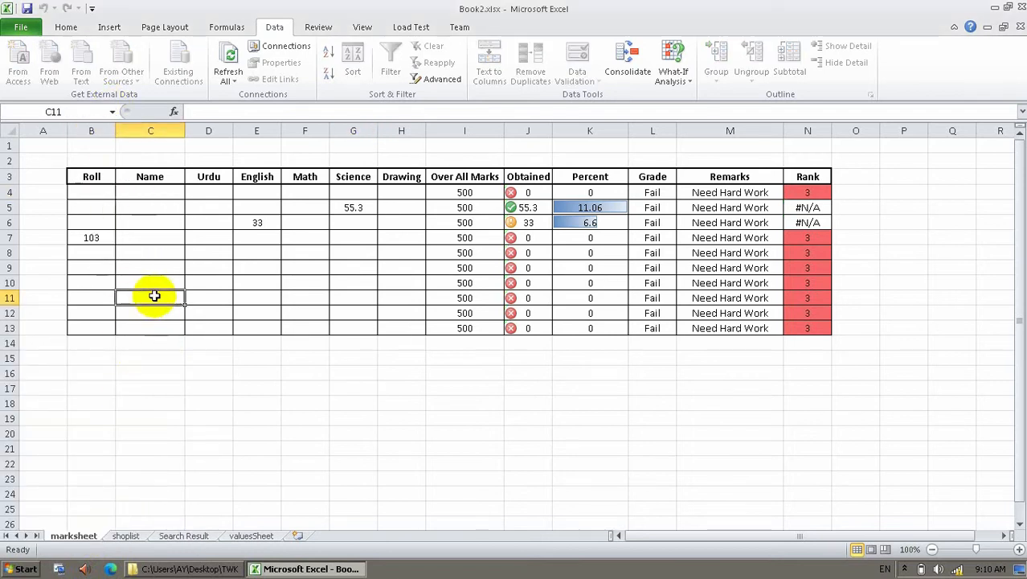
pyautogui.click(66, 27)
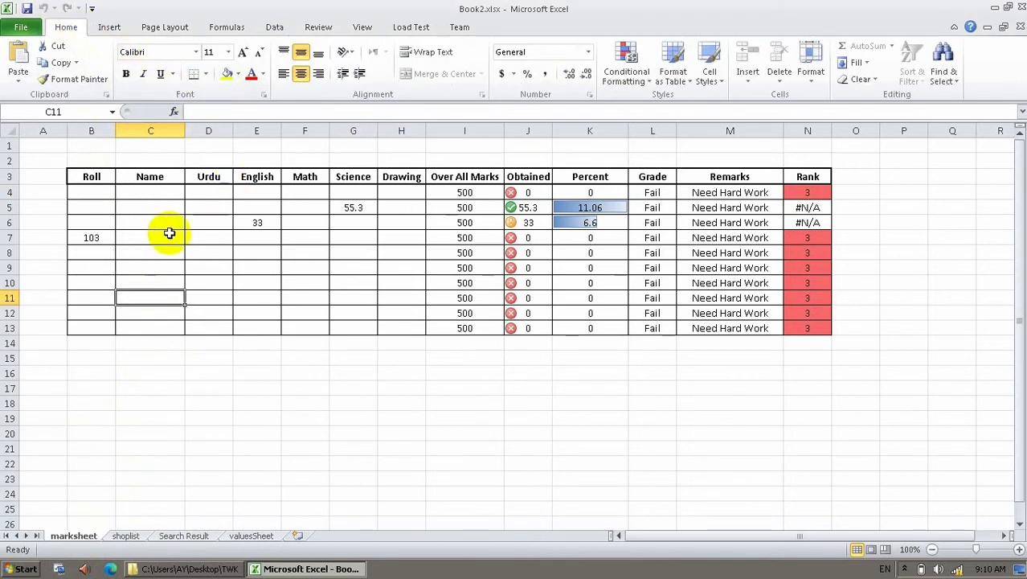
pyautogui.click(105, 234)
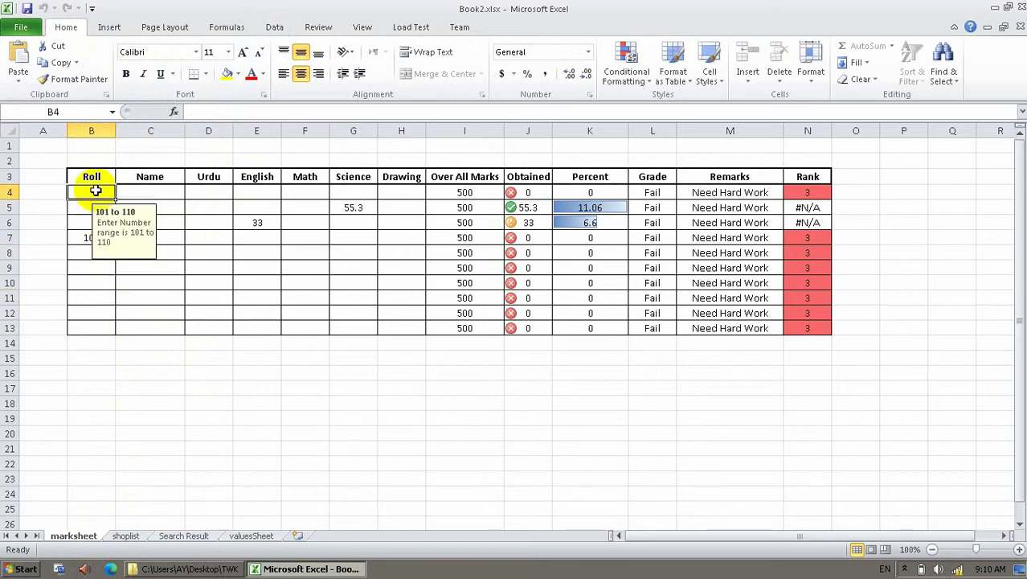
pyautogui.click(230, 220)
pyautogui.write('44')
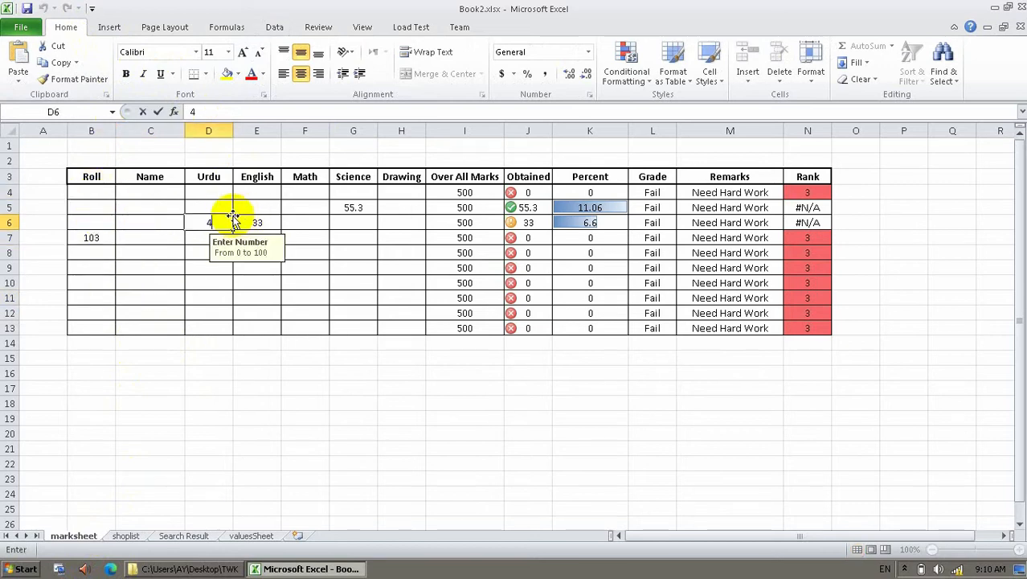
pyautogui.press('Return')
# Enter 5 in D4, see 't' rejected in D5, and retry it with 44.
pyautogui.press('Up')
pyautogui.press('Up')
pyautogui.press('Up')
pyautogui.write('5')
pyautogui.press('Return')
pyautogui.write('t')
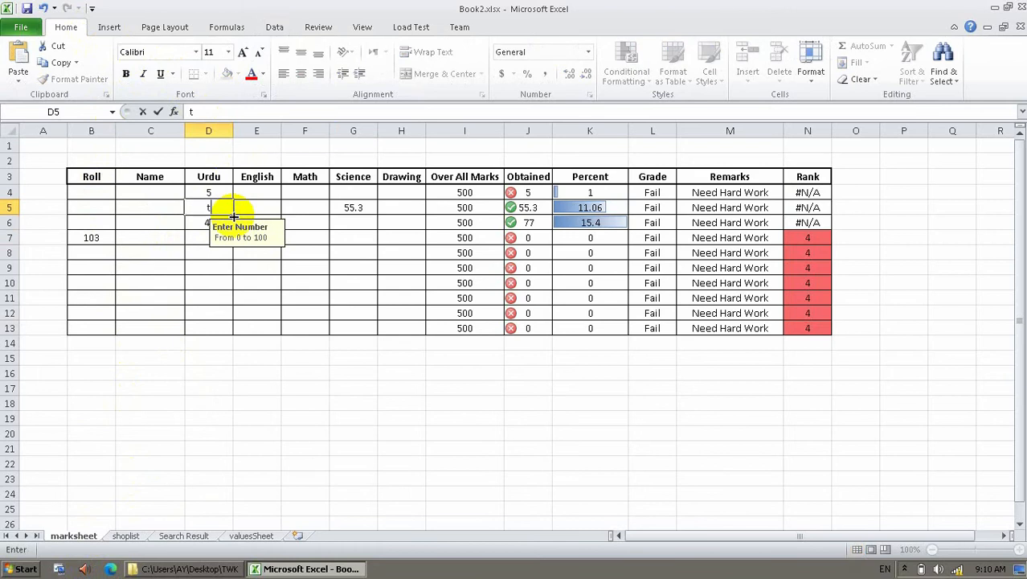
pyautogui.press('Return')
pyautogui.press('Return')
pyautogui.write('44')
pyautogui.press('Return')
pyautogui.press('Tab')
pyautogui.press('Tab')
pyautogui.press('Tab')
pyautogui.press('Tab')
pyautogui.press('Tab')
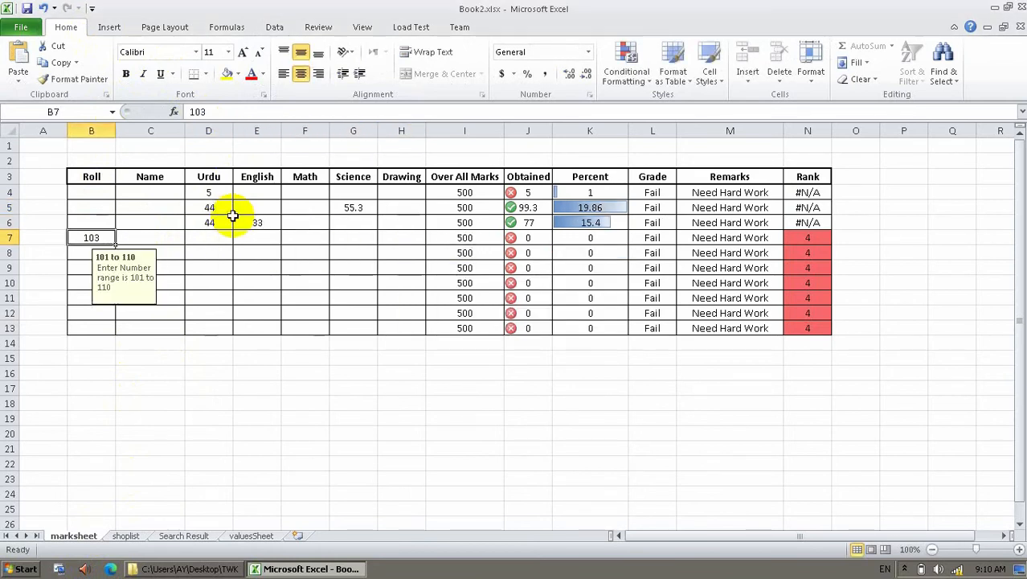
pyautogui.press('Tab')
pyautogui.press('Tab')
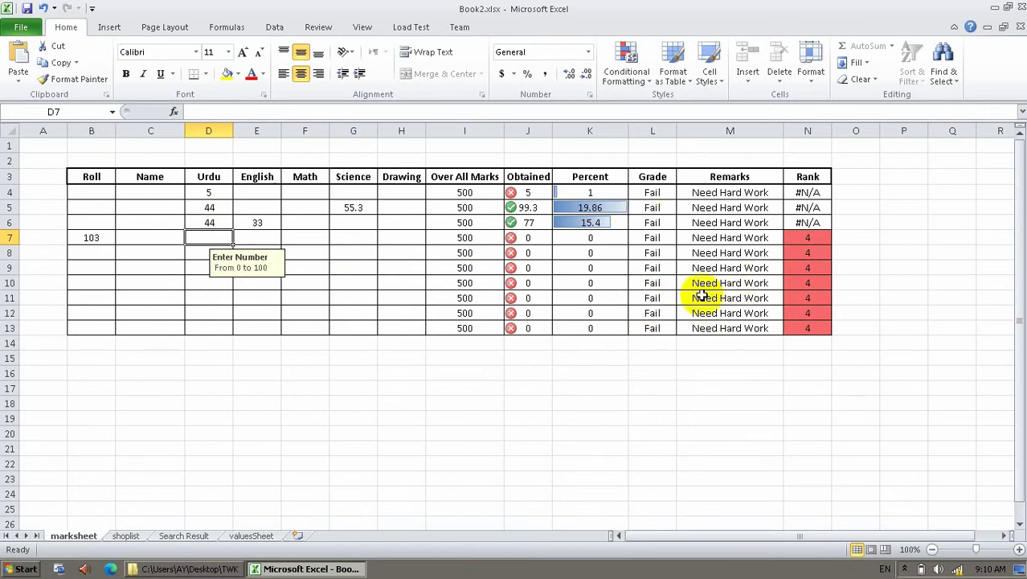
# Check a few cells on the protected sheet, then open the shoplist sheet.
pyautogui.click(78, 218)
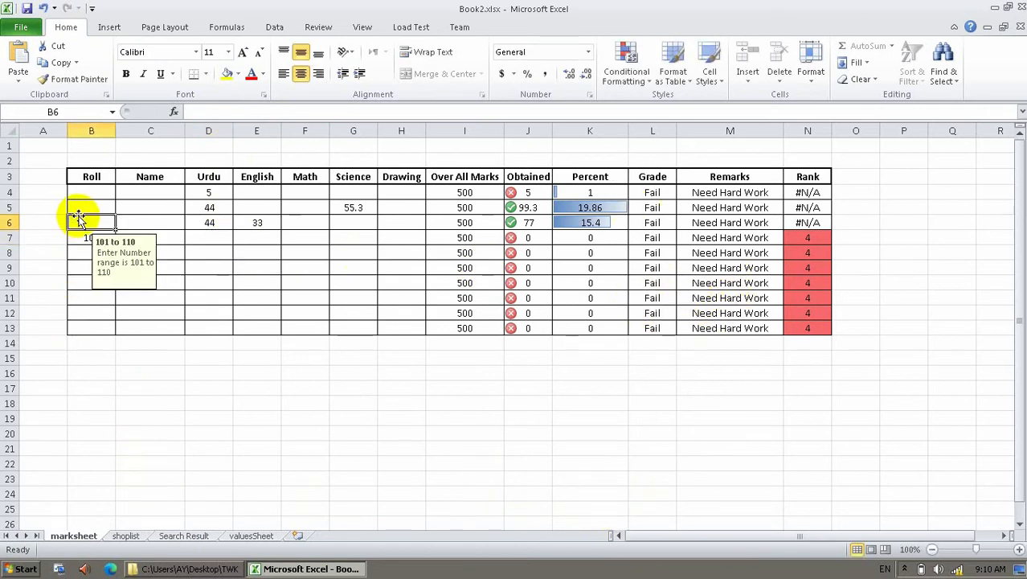
pyautogui.moveTo(257, 267); pyautogui.dragTo(153, 282)
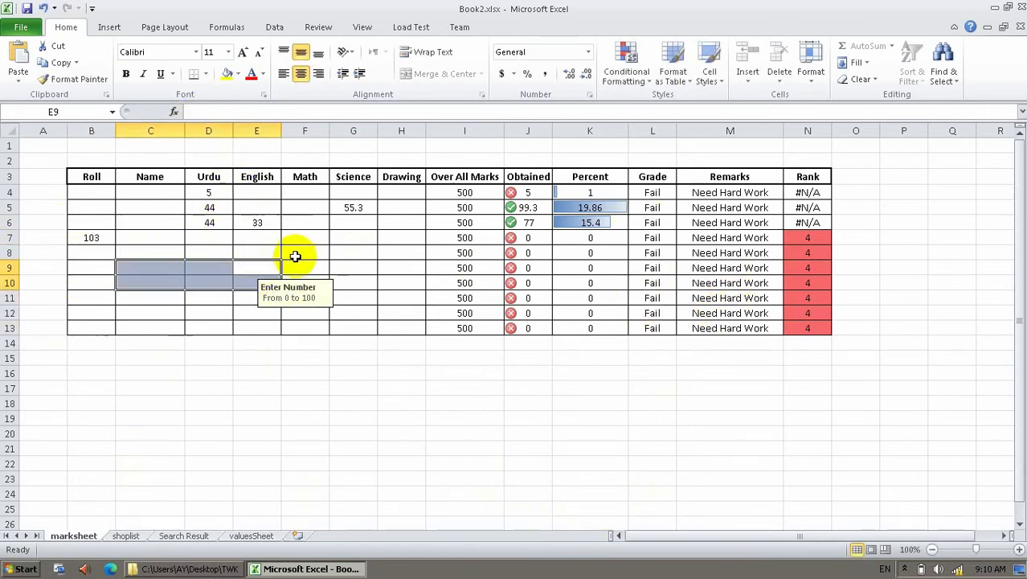
pyautogui.click(178, 292)
pyautogui.click(91, 238)
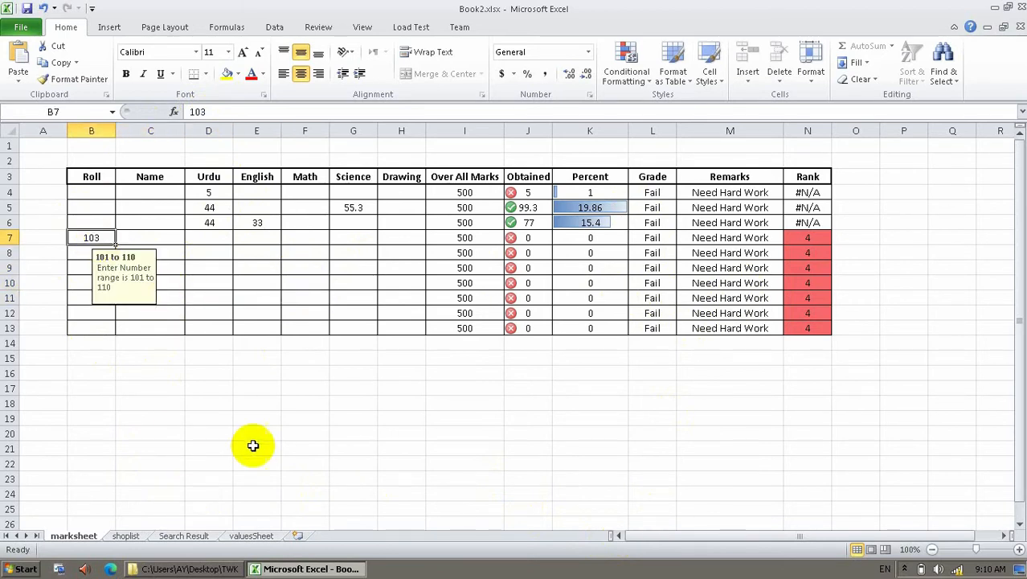
pyautogui.click(137, 534)
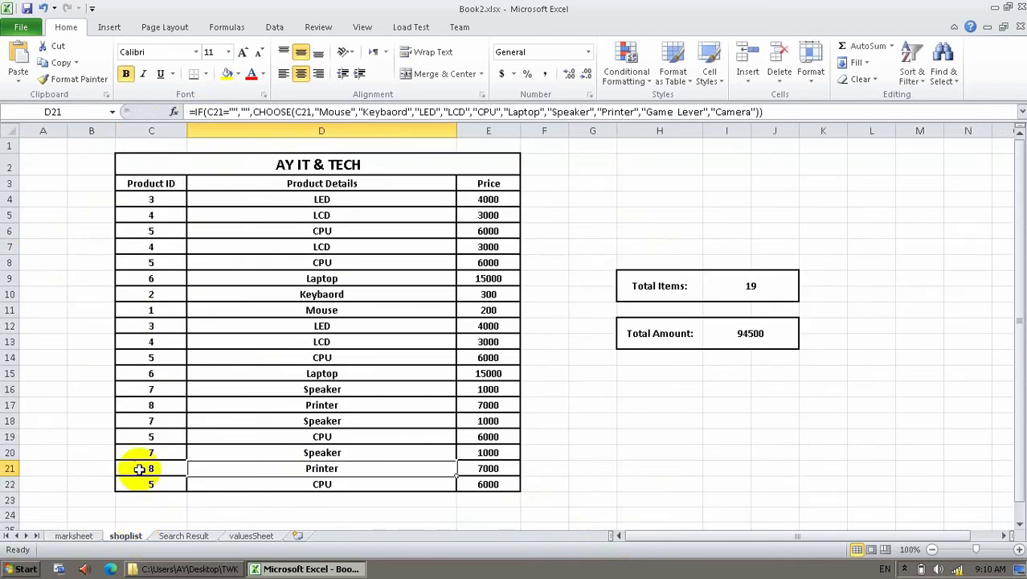
# On the Search Result sheet, clear the Locked option for Enter Roll cell F3.
pyautogui.click(204, 534)
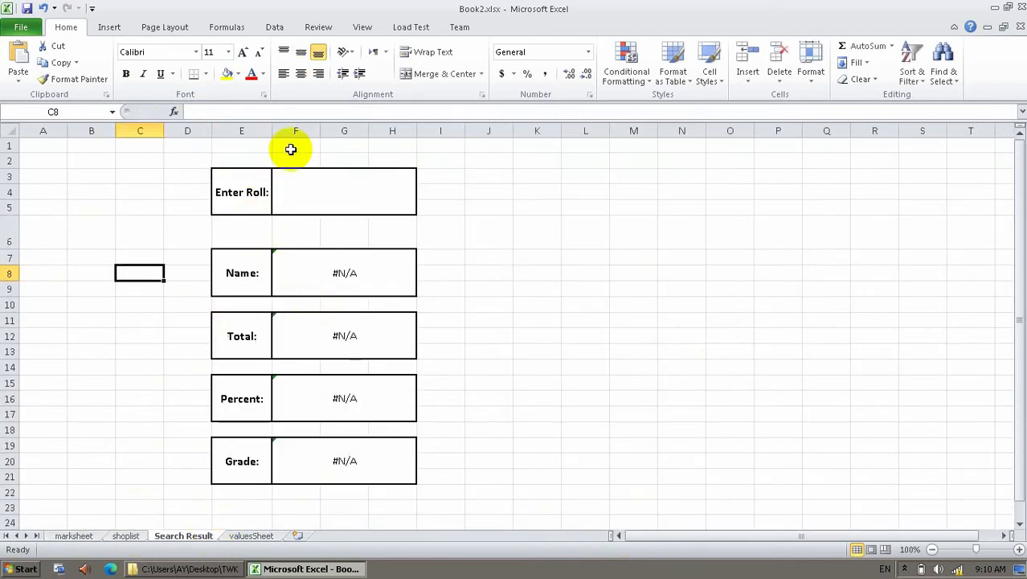
pyautogui.click(321, 194)
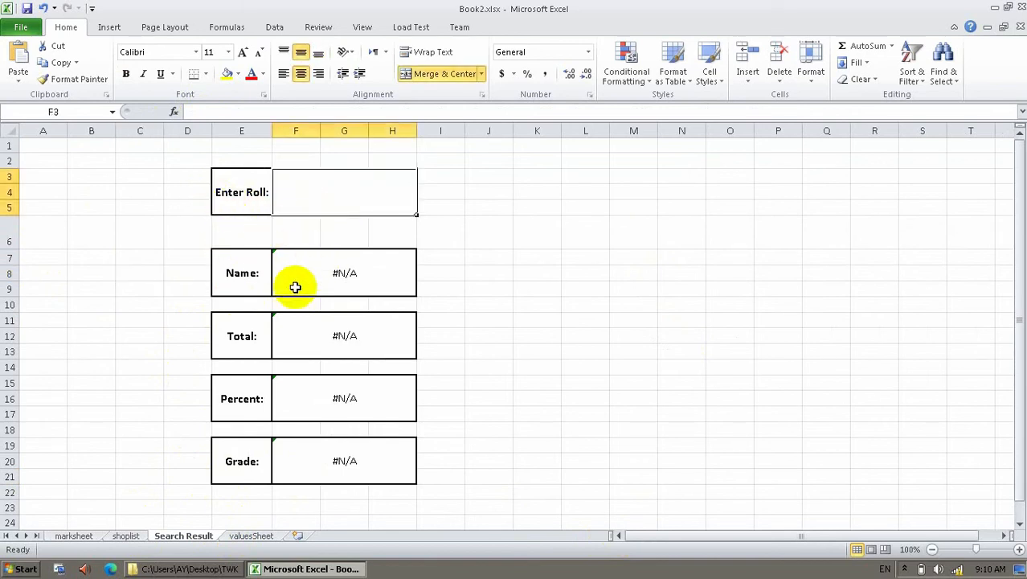
pyautogui.rightClick(313, 191)
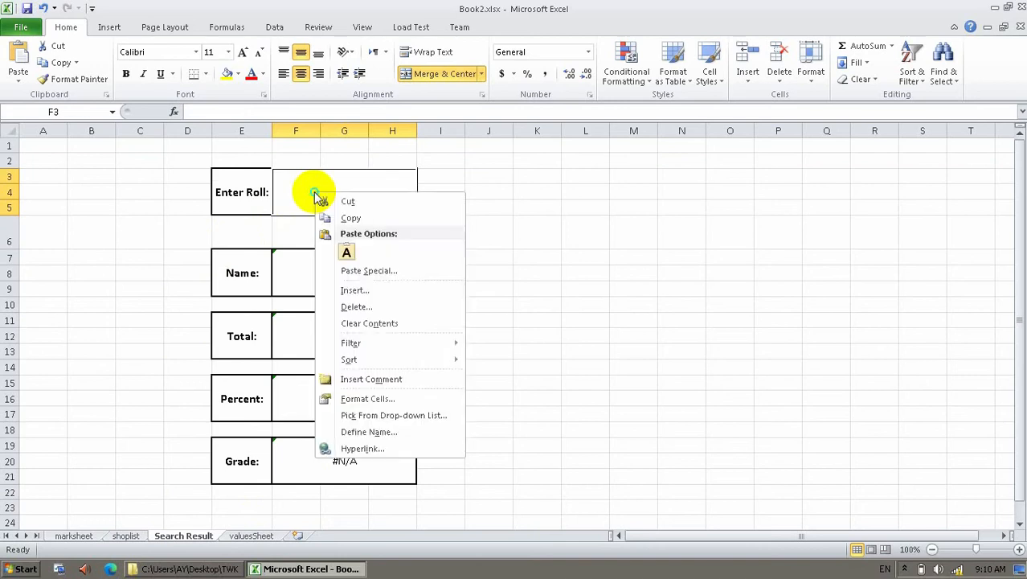
pyautogui.click(362, 399)
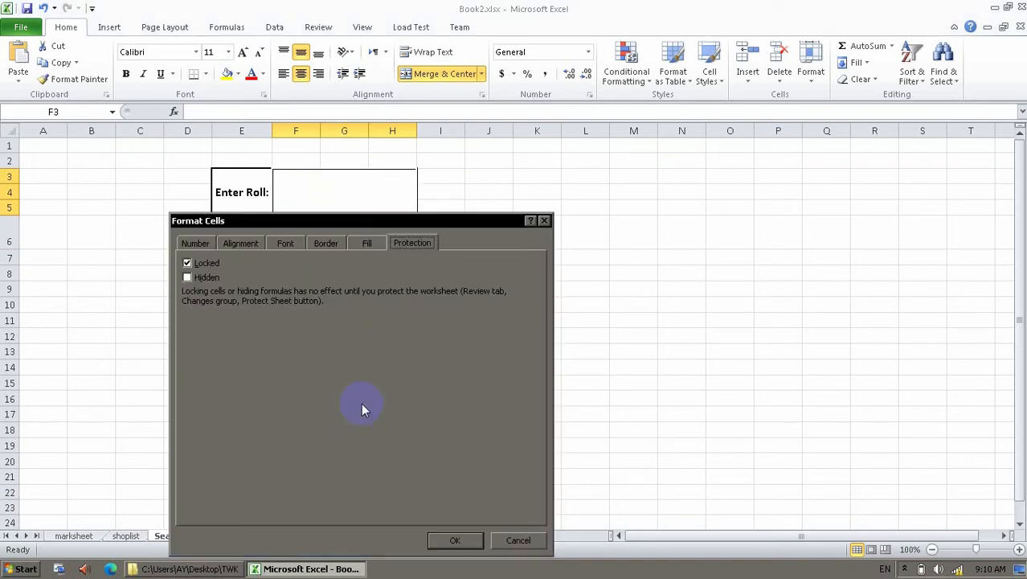
pyautogui.click(203, 263)
pyautogui.click(457, 539)
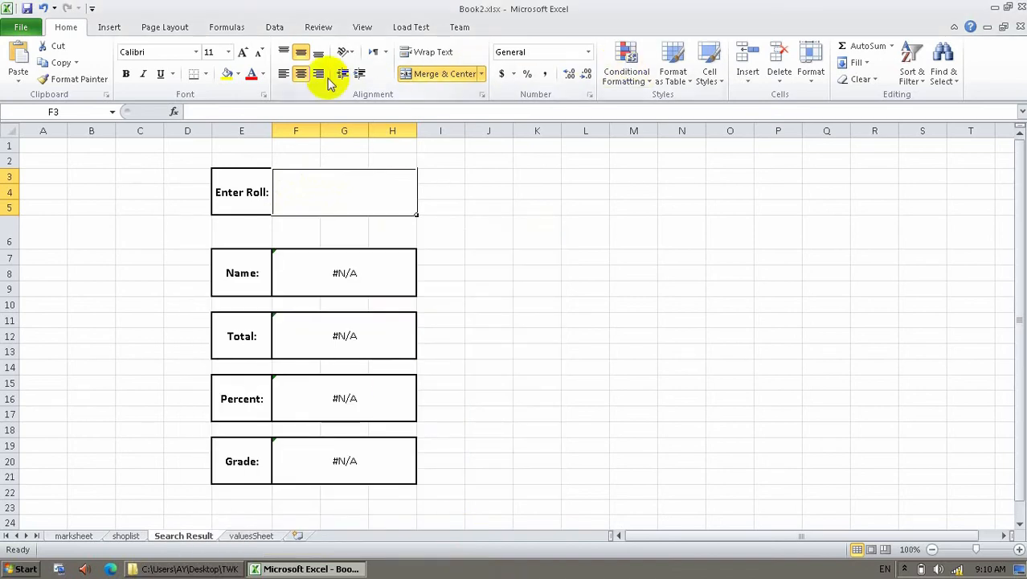
# Limit the Enter Roll cell F3 to whole numbers between 101 and 110.
pyautogui.click(274, 28)
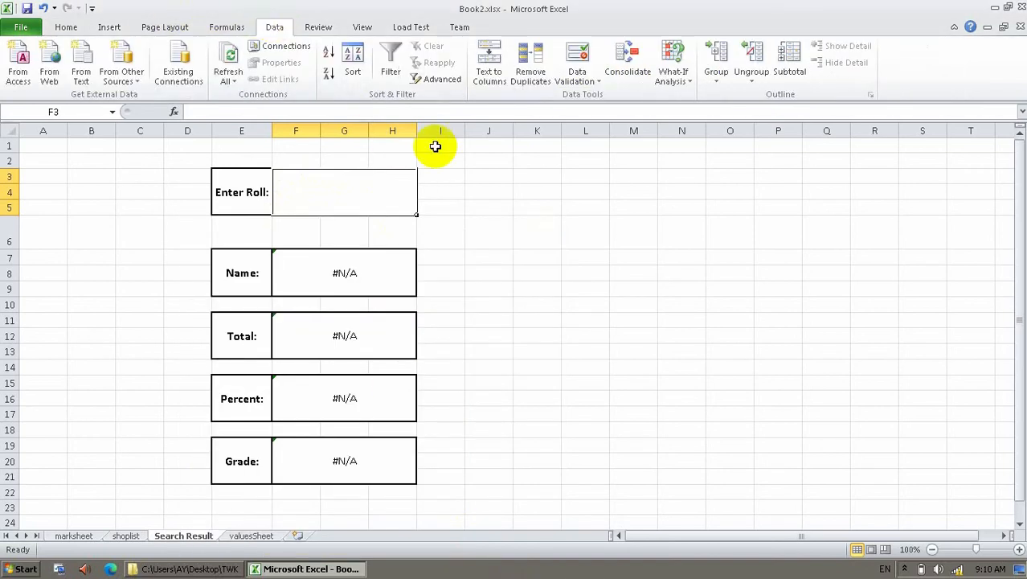
pyautogui.click(577, 55)
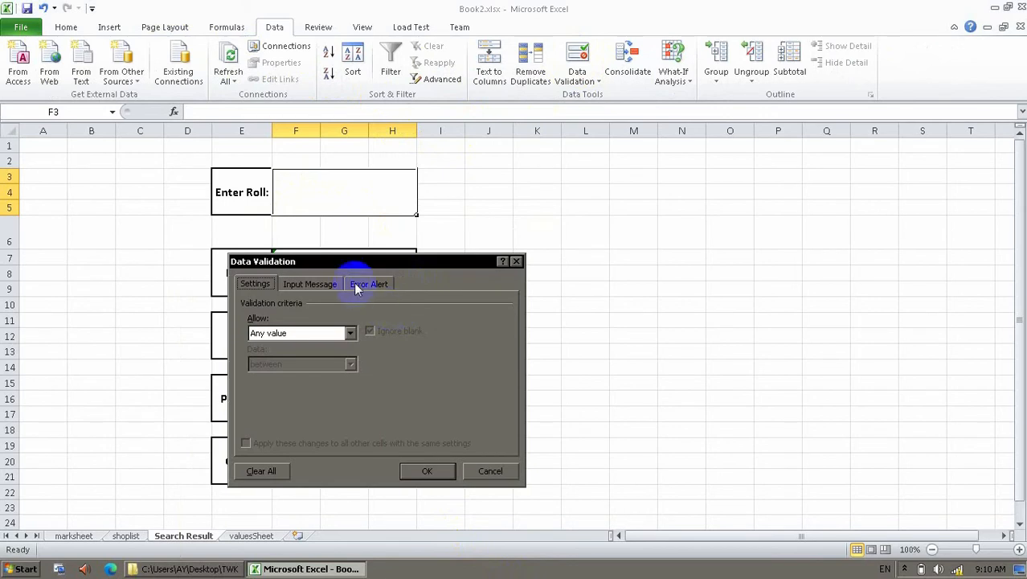
pyautogui.click(351, 333)
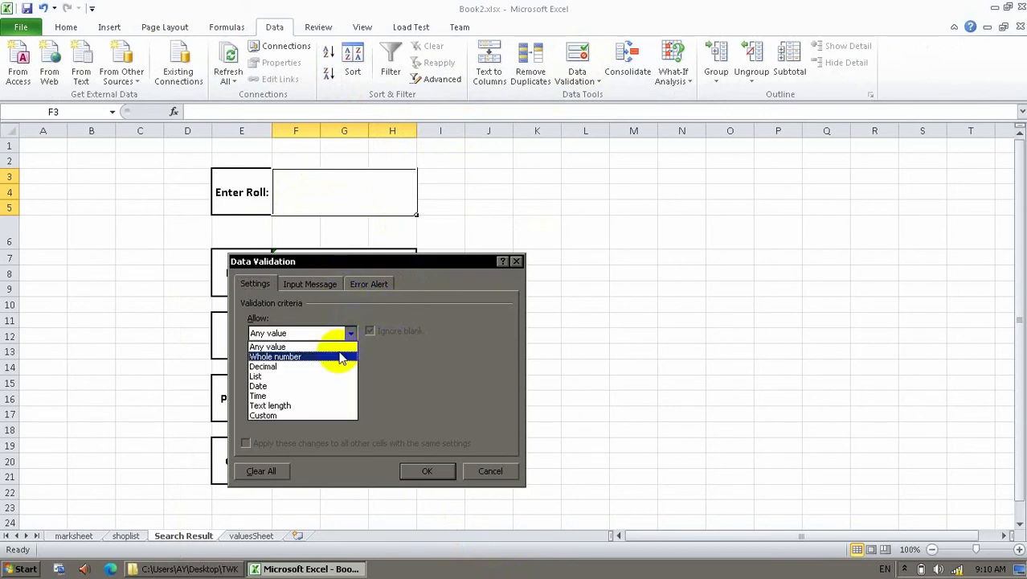
pyautogui.click(340, 358)
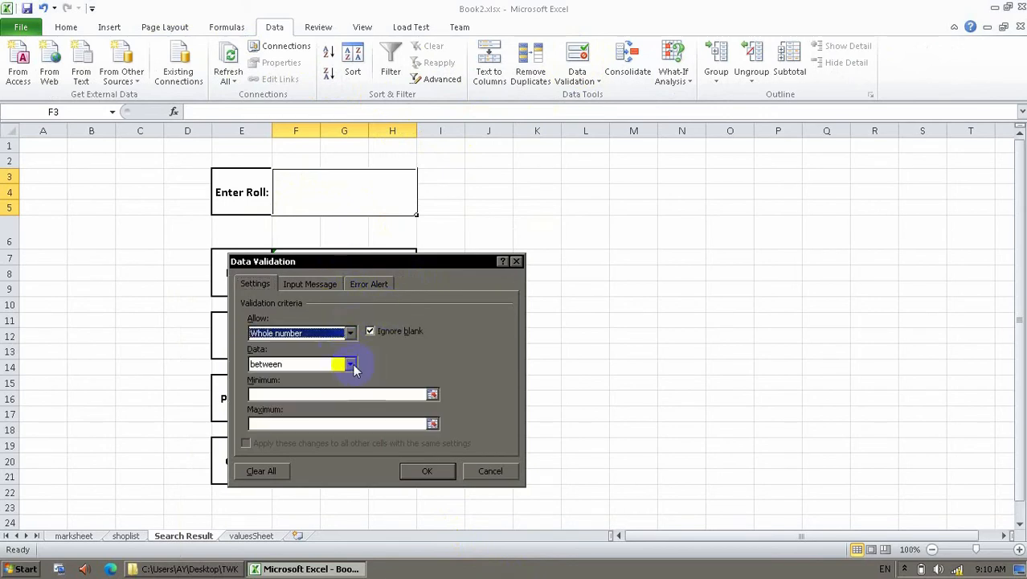
pyautogui.click(348, 393)
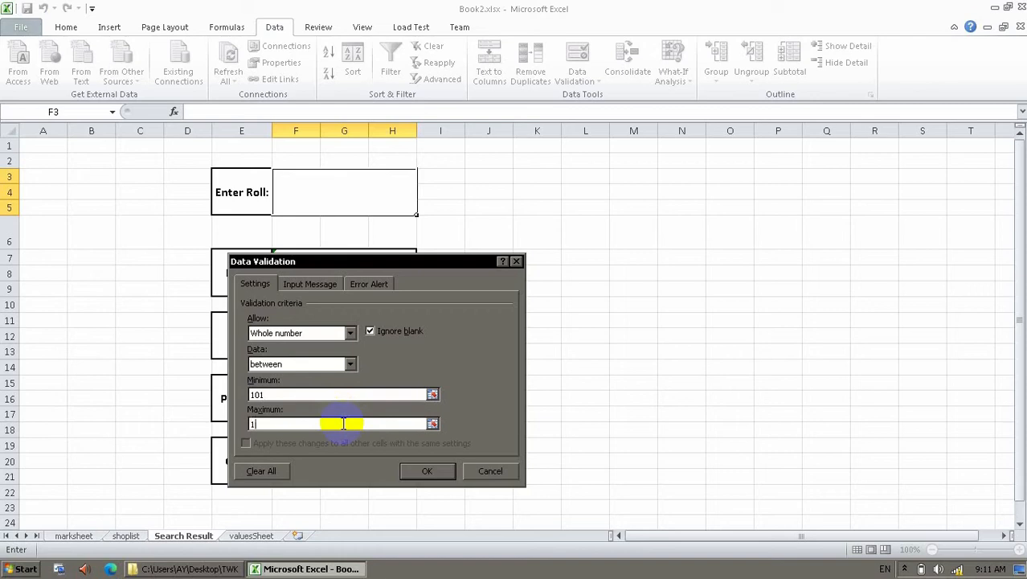
pyautogui.click(446, 472)
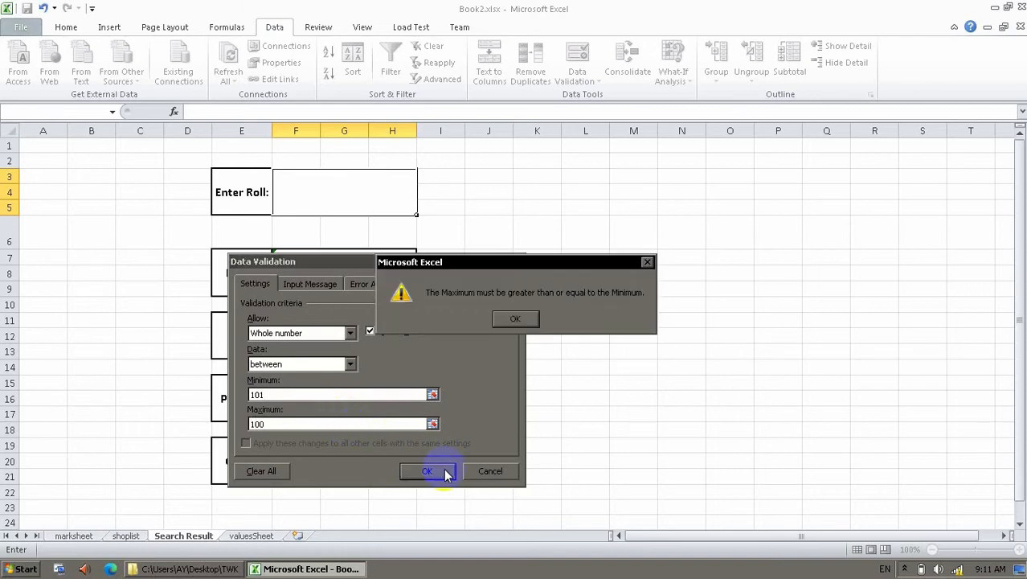
pyautogui.click(513, 325)
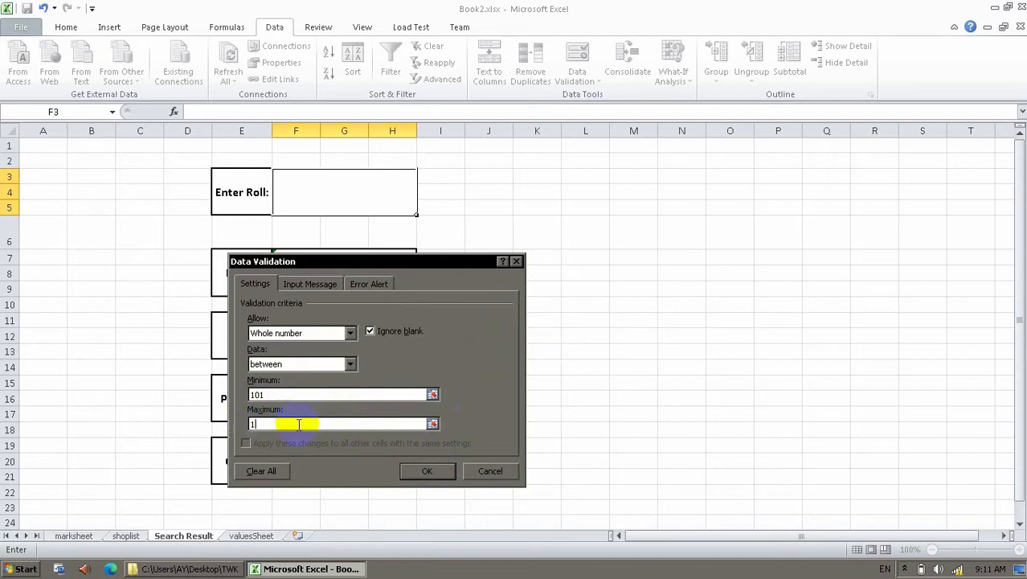
# Add the input message '101 to 110' to F3's validation rule and apply it.
pyautogui.click(354, 285)
pyautogui.click(334, 283)
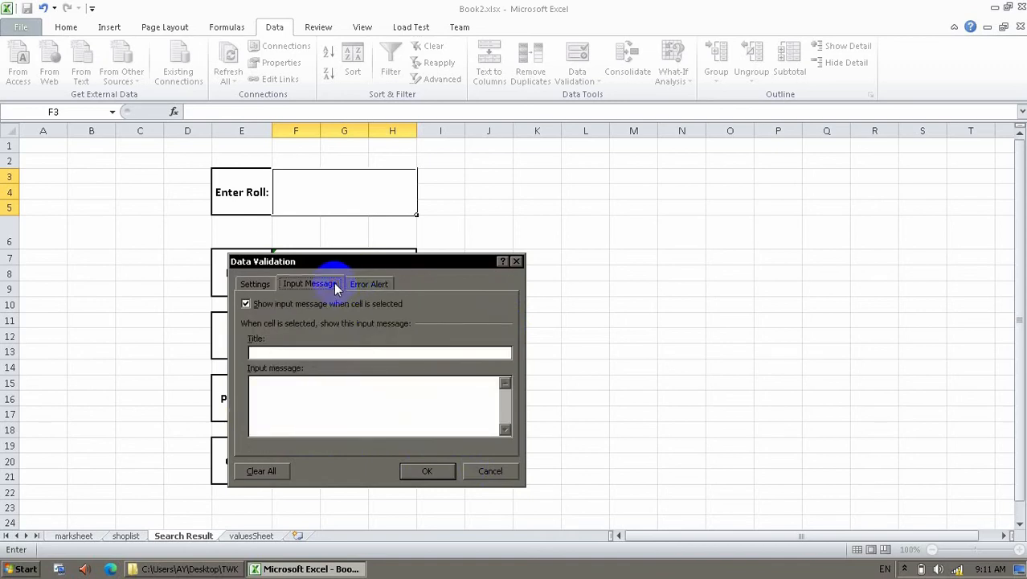
pyautogui.click(268, 284)
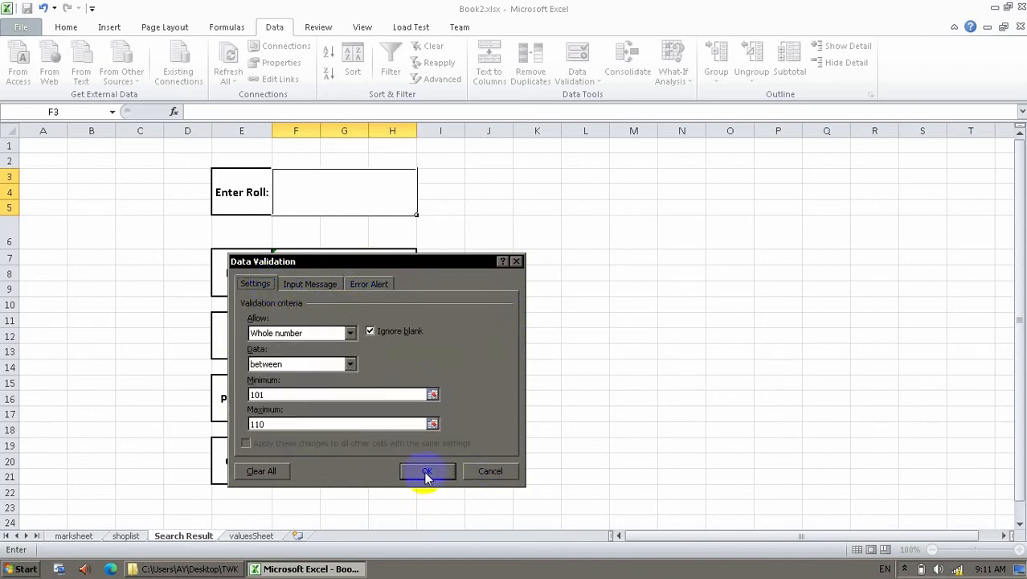
pyautogui.click(327, 285)
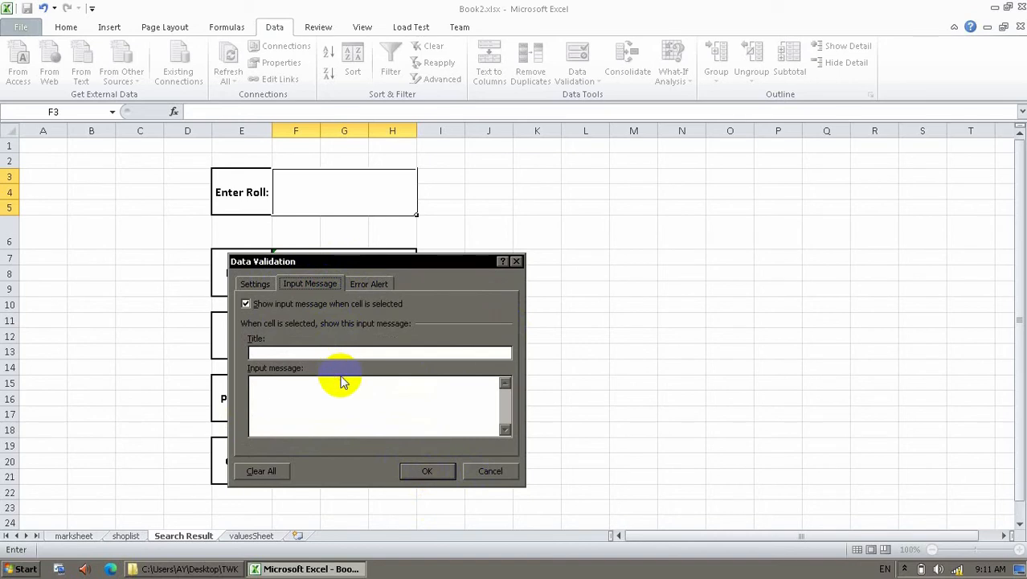
pyautogui.click(337, 411)
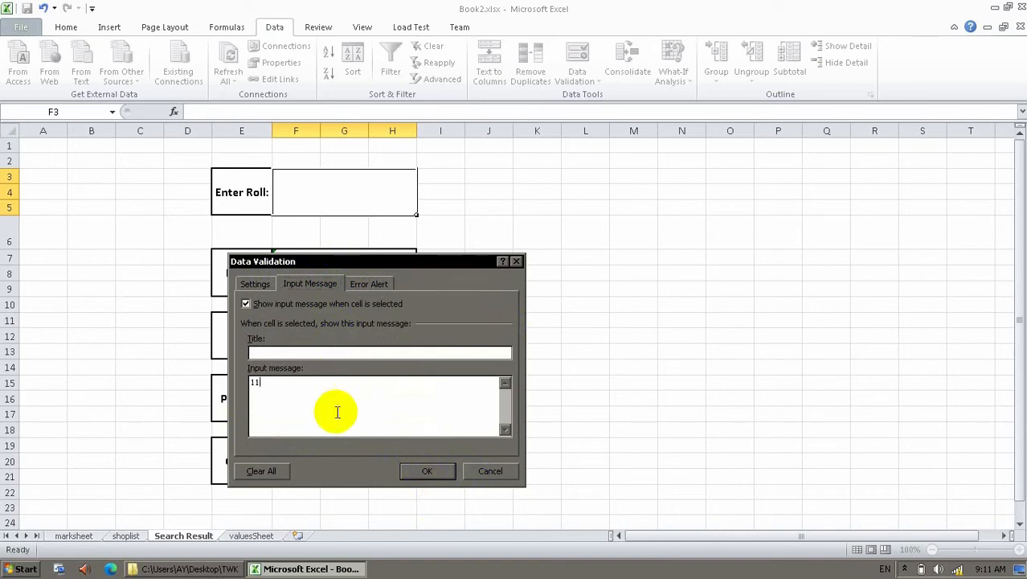
pyautogui.write('101 to 110')
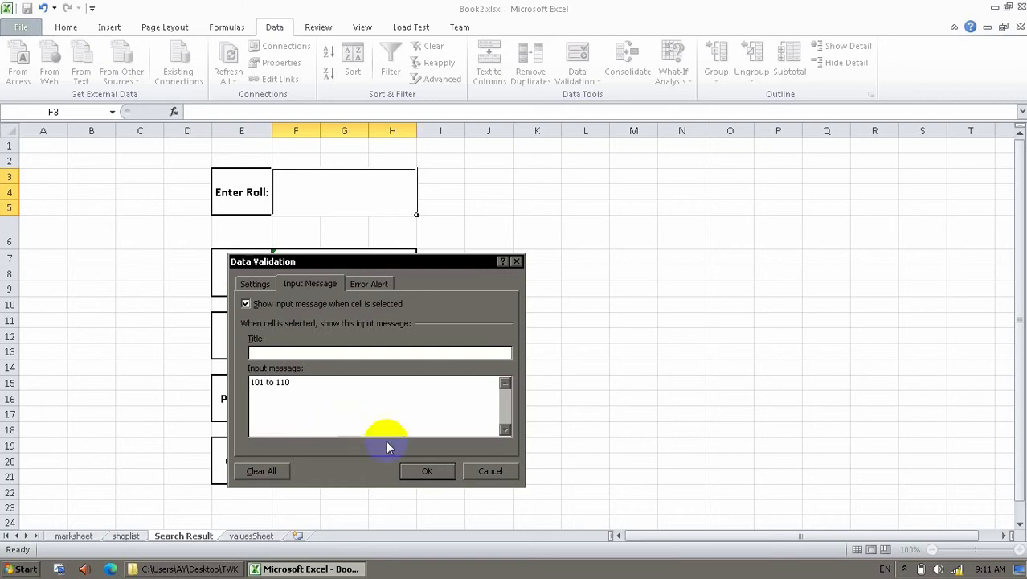
pyautogui.click(433, 471)
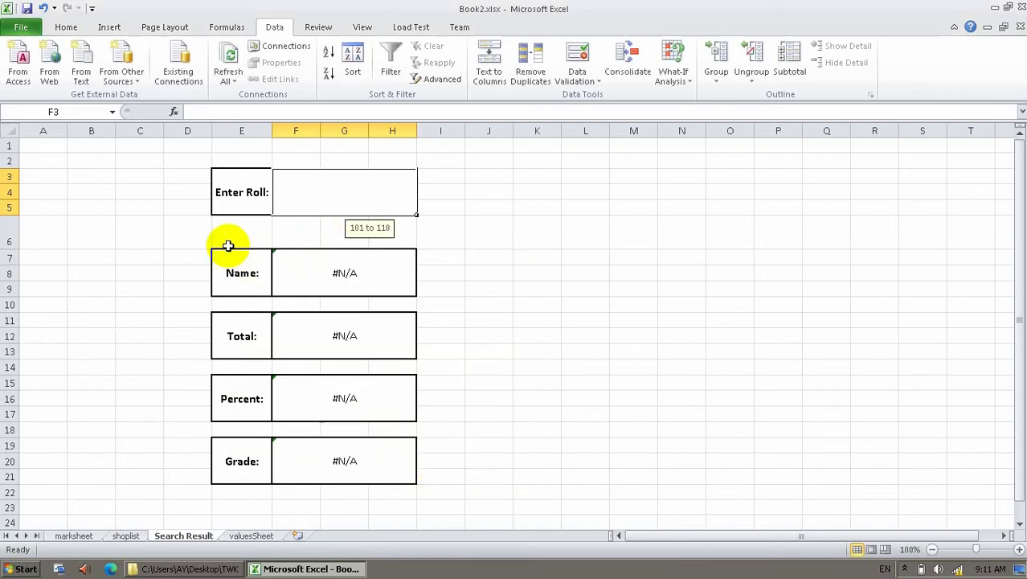
# Protect the Search Result sheet with a password, disallowing selection of locked cells.
pyautogui.click(517, 398)
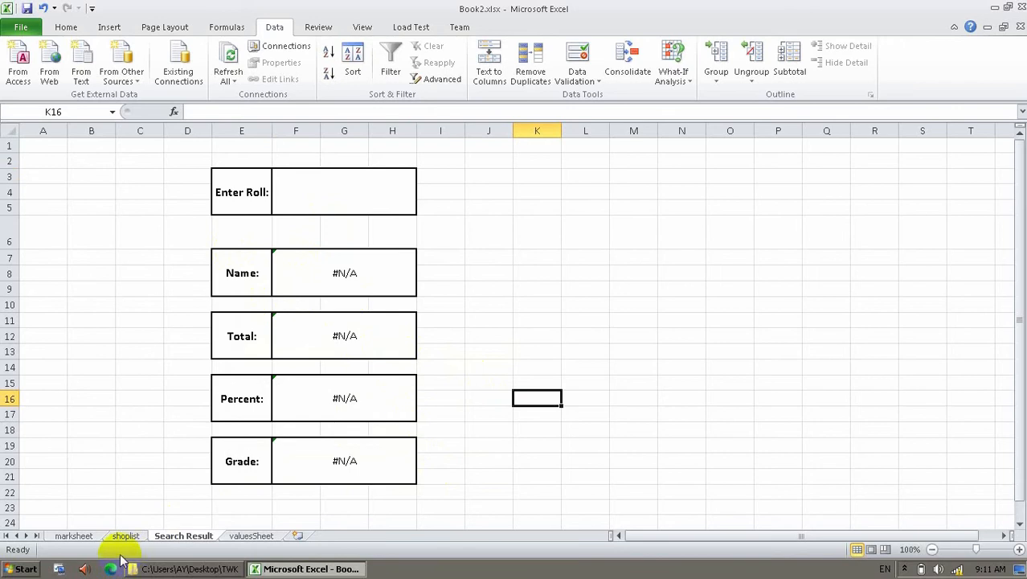
pyautogui.rightClick(177, 544)
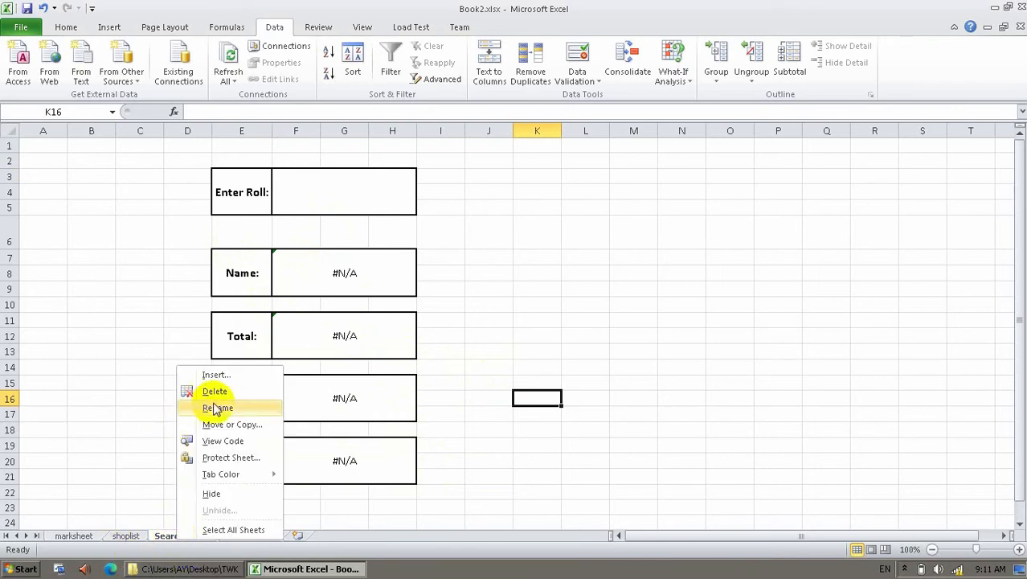
pyautogui.click(227, 457)
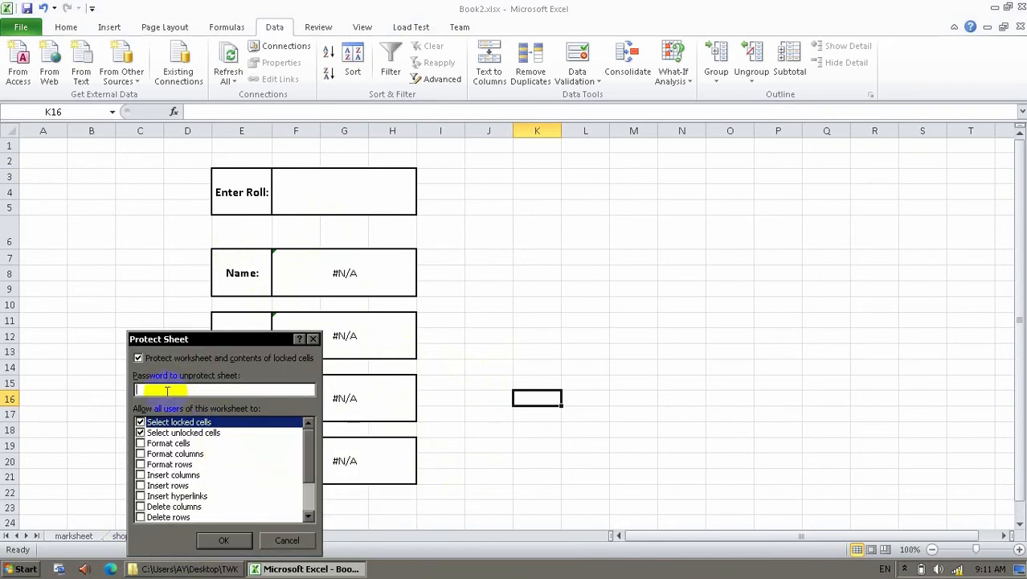
pyautogui.click(141, 432)
pyautogui.click(141, 423)
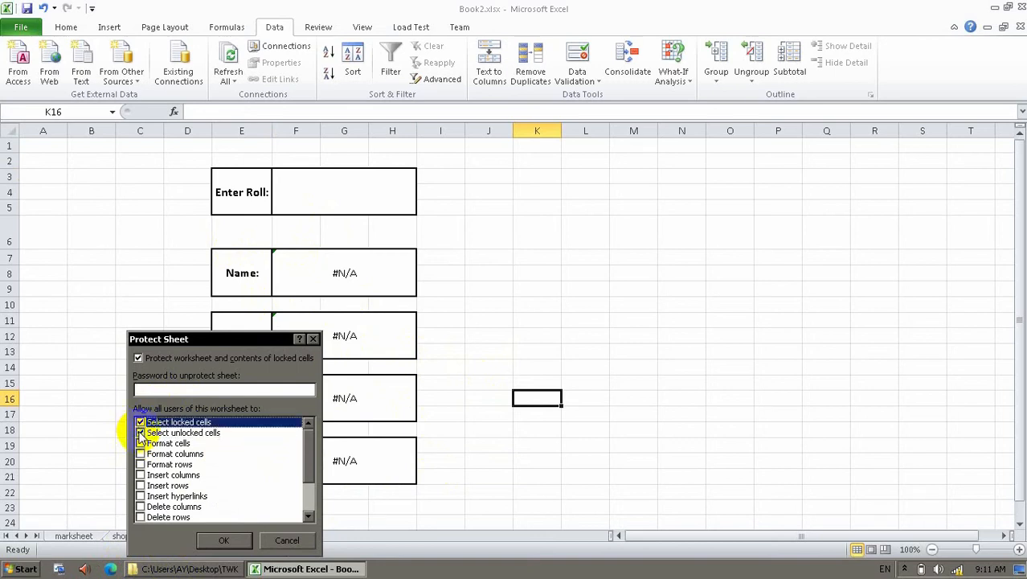
pyautogui.click(141, 423)
pyautogui.click(165, 389)
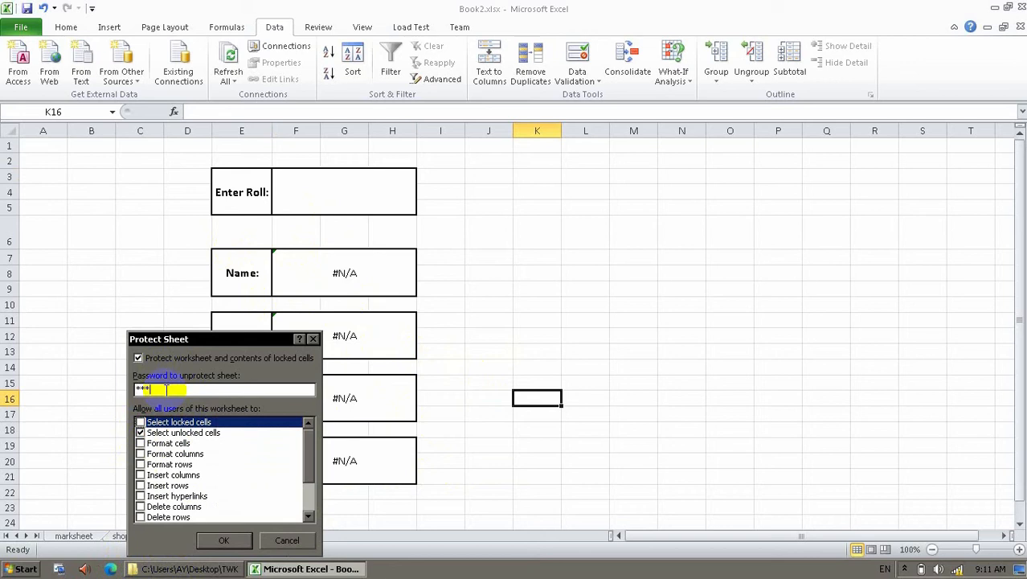
pyautogui.write('***')
pyautogui.press('Return')
pyautogui.write('***')
pyautogui.press('Return')
pyautogui.press('Return')
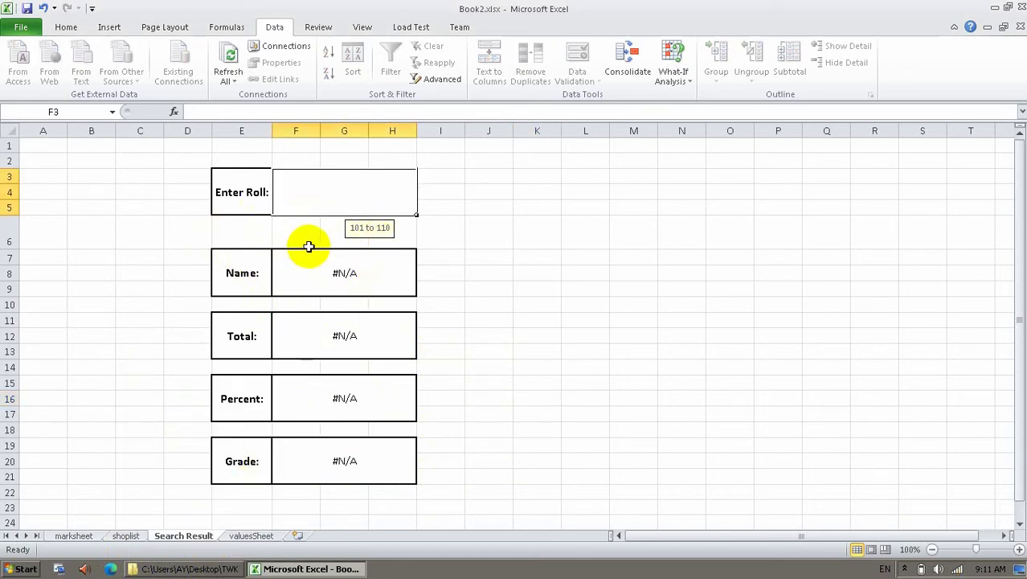
# Test the Enter Roll cell with roll numbers 101 and 110.
pyautogui.write('101')
pyautogui.press('Return')
pyautogui.write('110')
pyautogui.press('Return')
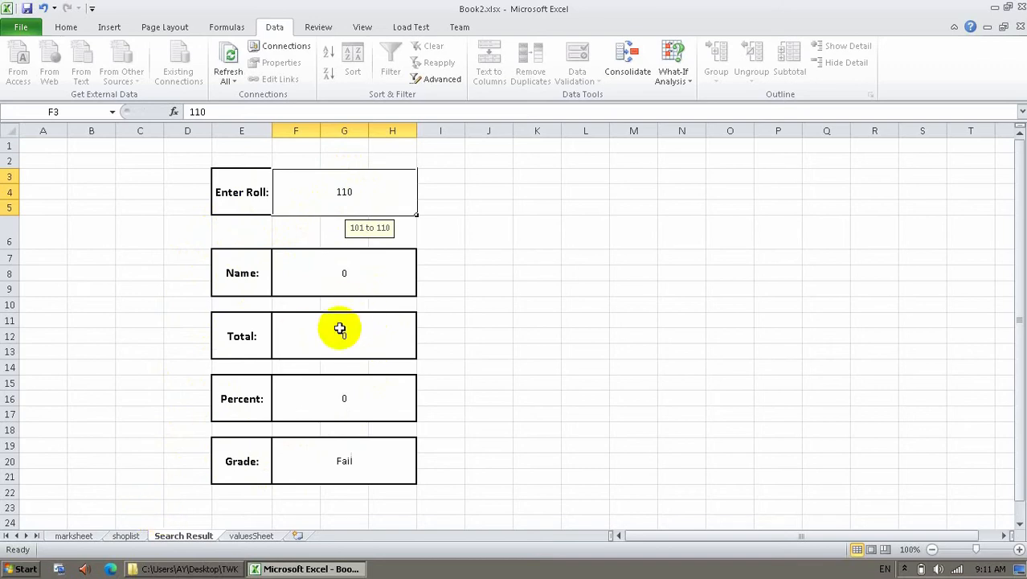
# Look up roll 103 in Enter Roll, then return to the marksheet.
pyautogui.click(67, 536)
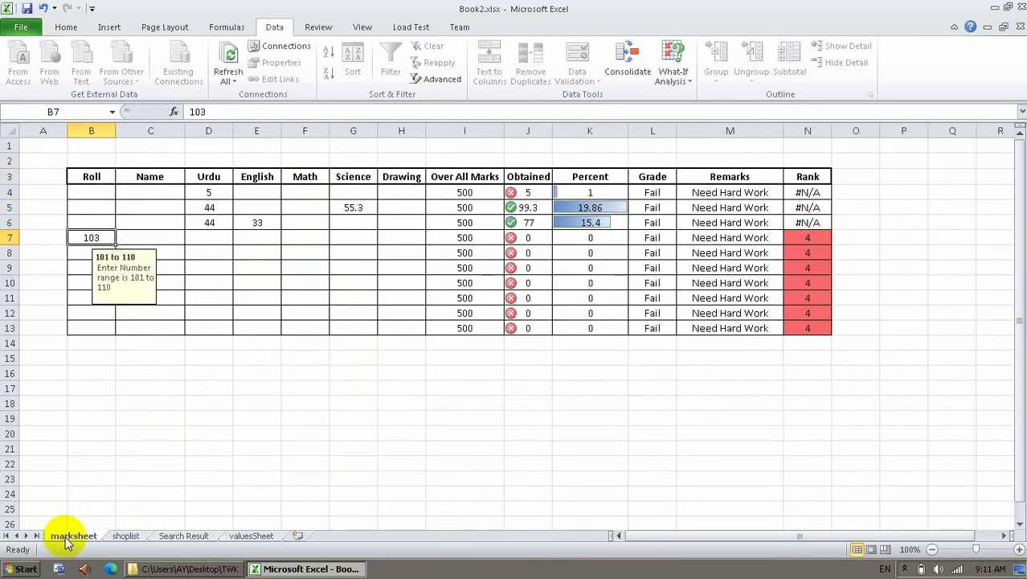
pyautogui.click(251, 536)
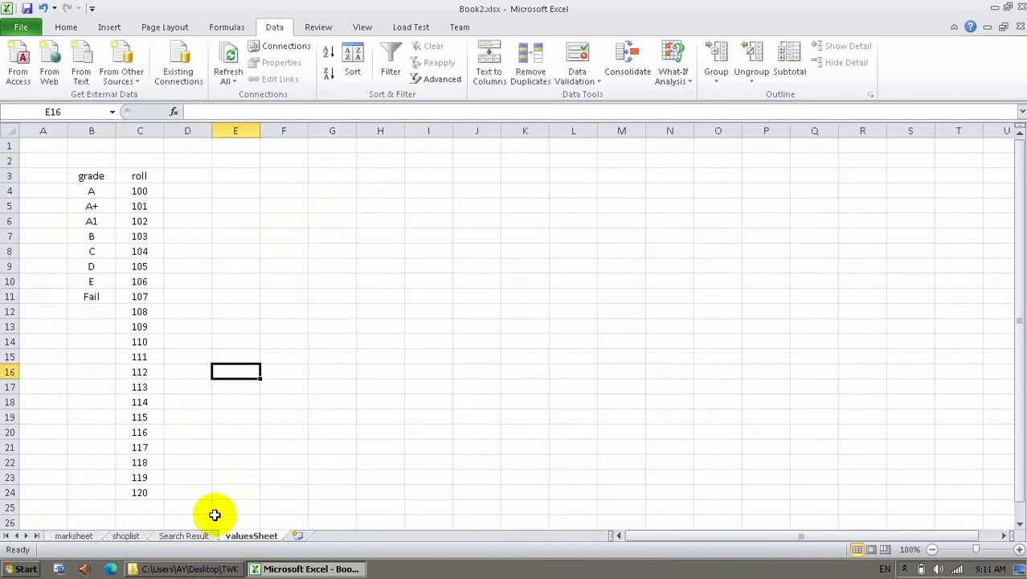
pyautogui.click(183, 536)
pyautogui.write('1')
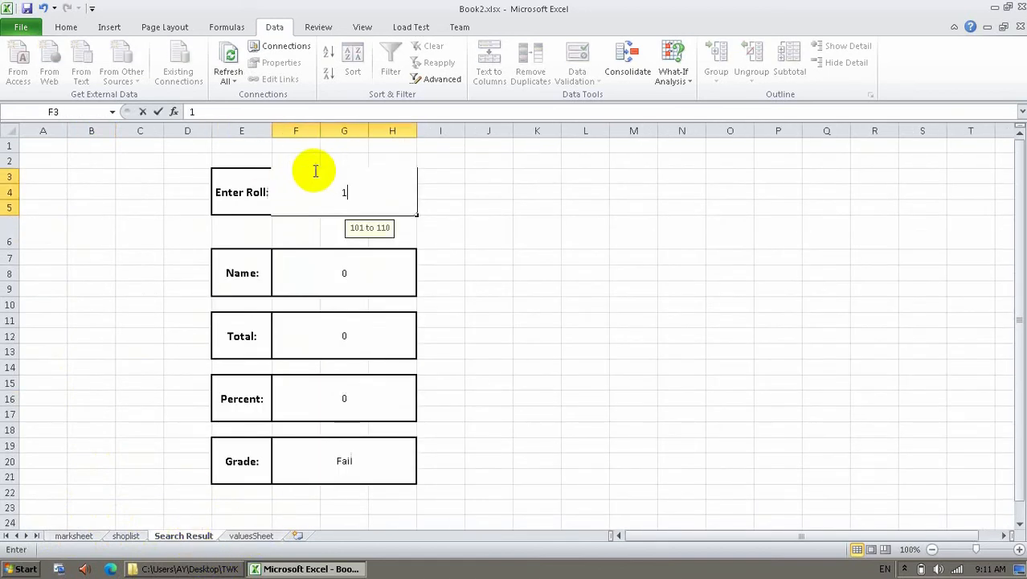
pyautogui.write('0')
pyautogui.press('Return')
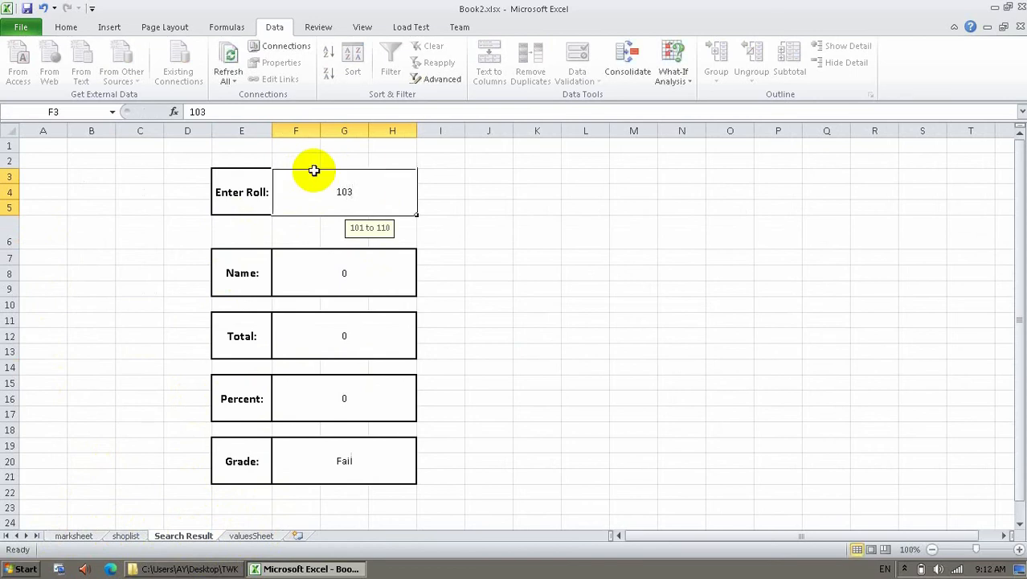
pyautogui.click(72, 534)
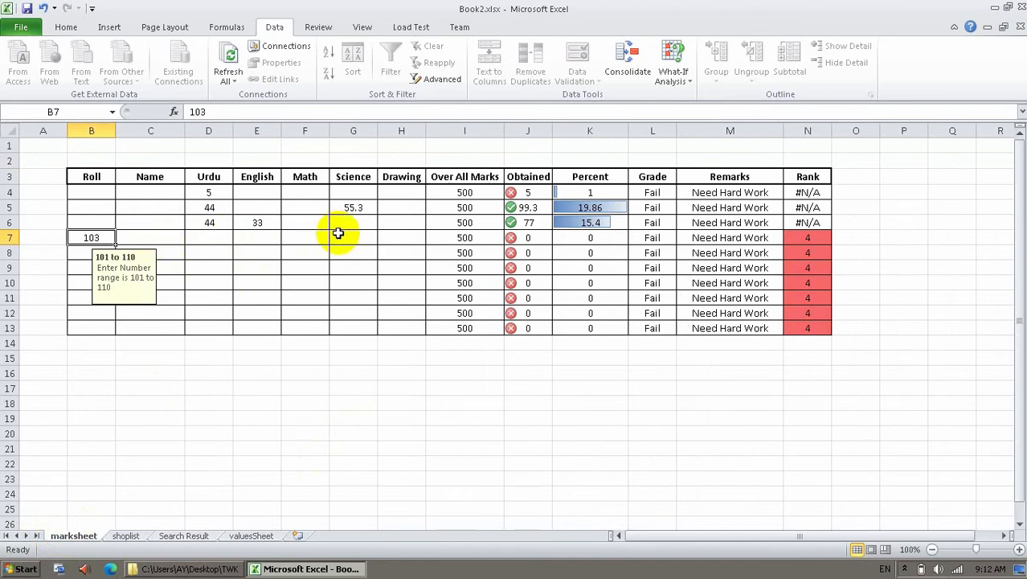
# Enter roll 103's first marks, including 55, 66 and Urdu 22.
pyautogui.click(239, 239)
pyautogui.write('4')
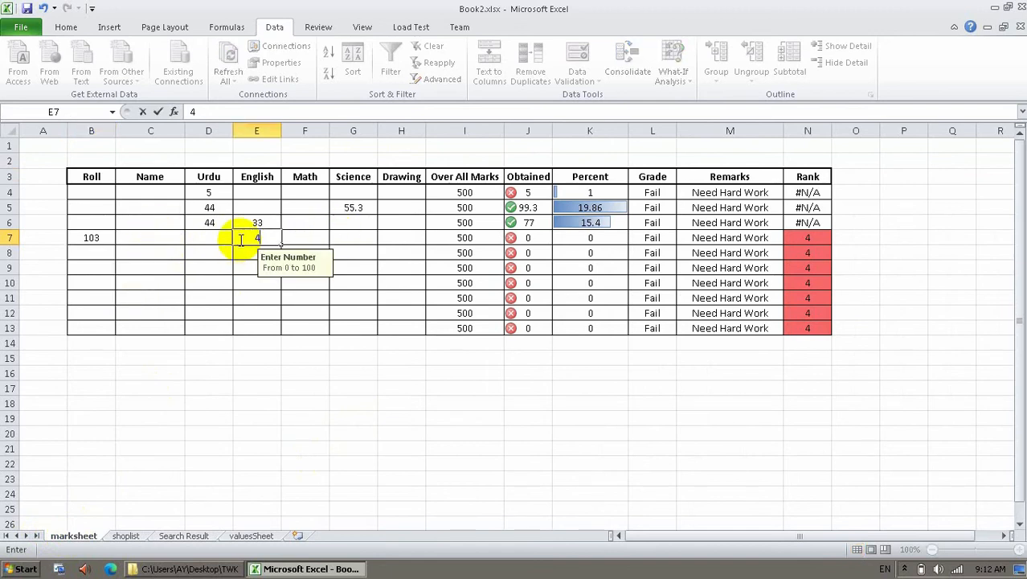
pyautogui.press('Return')
pyautogui.press('Up')
pyautogui.press('Right')
pyautogui.write('55')
pyautogui.press('Return')
pyautogui.press('Up')
pyautogui.press('Right')
pyautogui.write('66')
pyautogui.press('Return')
pyautogui.press('Left')
pyautogui.press('Left')
# Correct Math to 44, add Drawing 55 and English 55, and check the 242 total.
pyautogui.press('Left')
pyautogui.press('Up')
pyautogui.write('22')
pyautogui.press('Up')
pyautogui.press('Right')
pyautogui.press('Down')
pyautogui.press('Right')
pyautogui.write('44')
pyautogui.press('Return')
pyautogui.press('Right')
pyautogui.press('Up')
pyautogui.press('Right')
pyautogui.write('55')
pyautogui.press('Return')
pyautogui.press('Left')
pyautogui.press('Left')
pyautogui.press('Up')
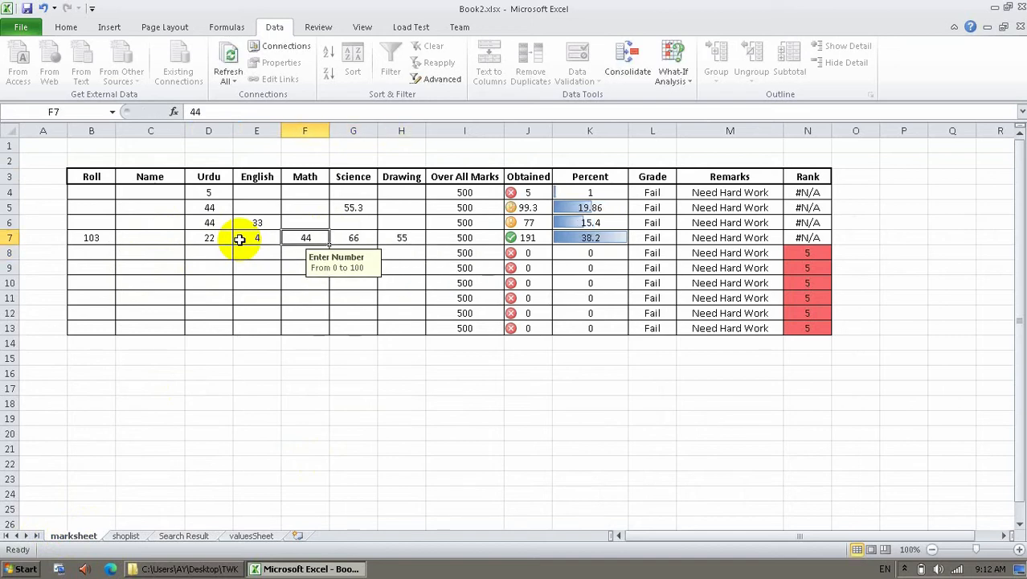
pyautogui.press('Left')
pyautogui.press('Left')
pyautogui.press('Left')
pyautogui.press('Left')
pyautogui.press('Up')
pyautogui.press('Right')
pyautogui.press('Right')
pyautogui.press('Right')
pyautogui.press('Right')
pyautogui.press('Right')
pyautogui.press('Down')
pyautogui.press('Left')
pyautogui.press('Left')
pyautogui.write('55')
pyautogui.press('Return')
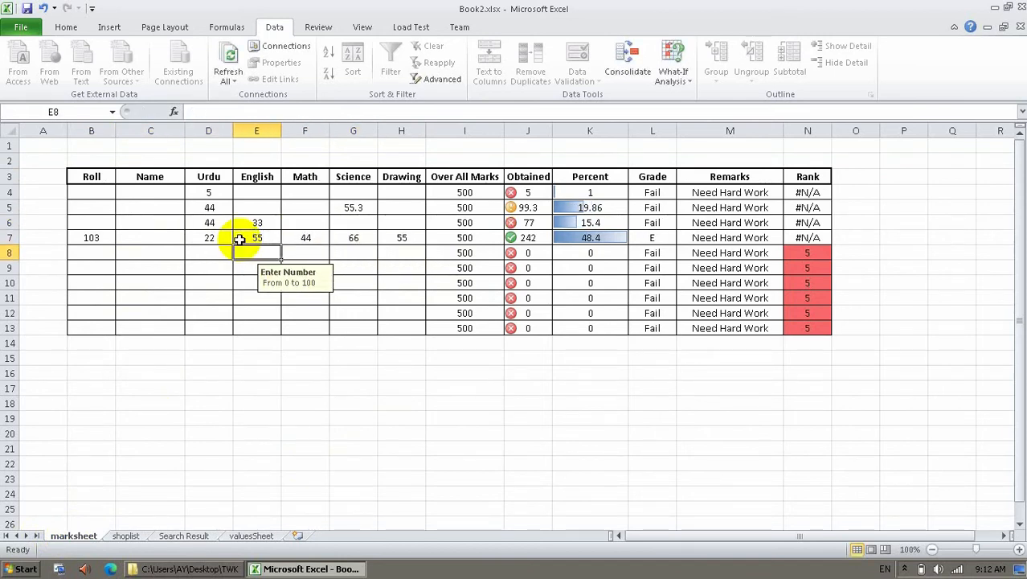
pyautogui.click(200, 534)
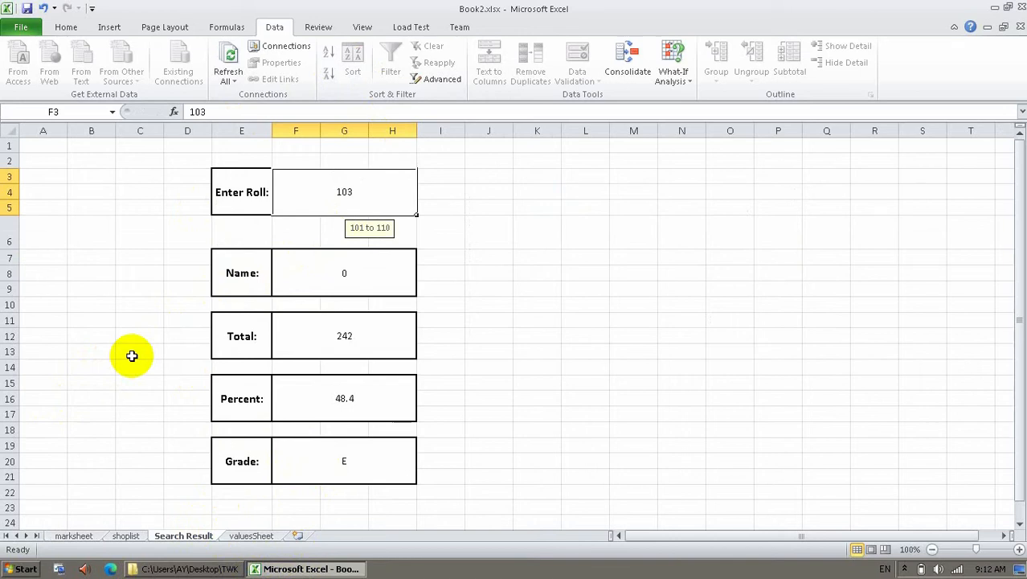
pyautogui.click(125, 536)
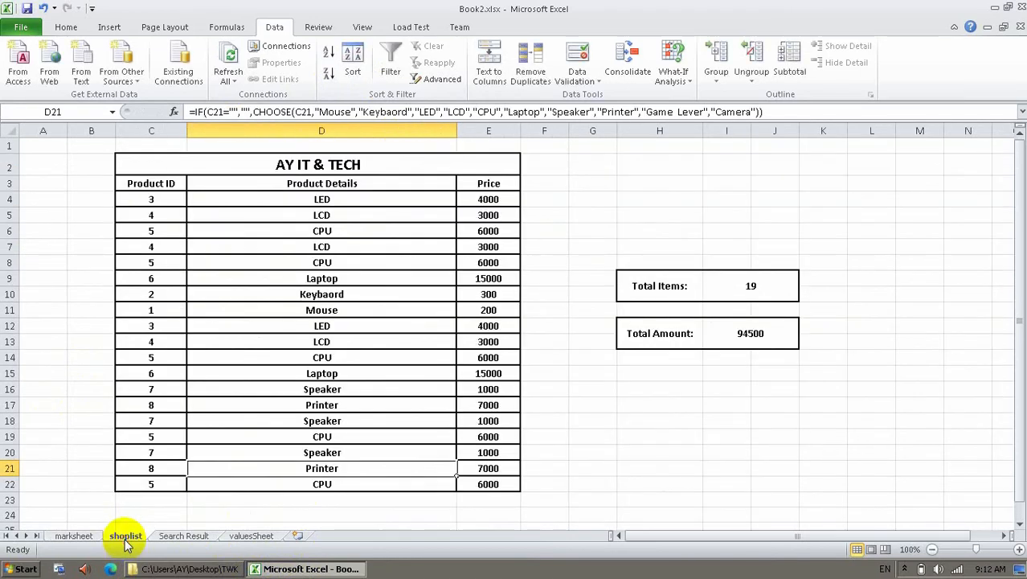
# Unprotect the marksheet with its password.
pyautogui.click(255, 536)
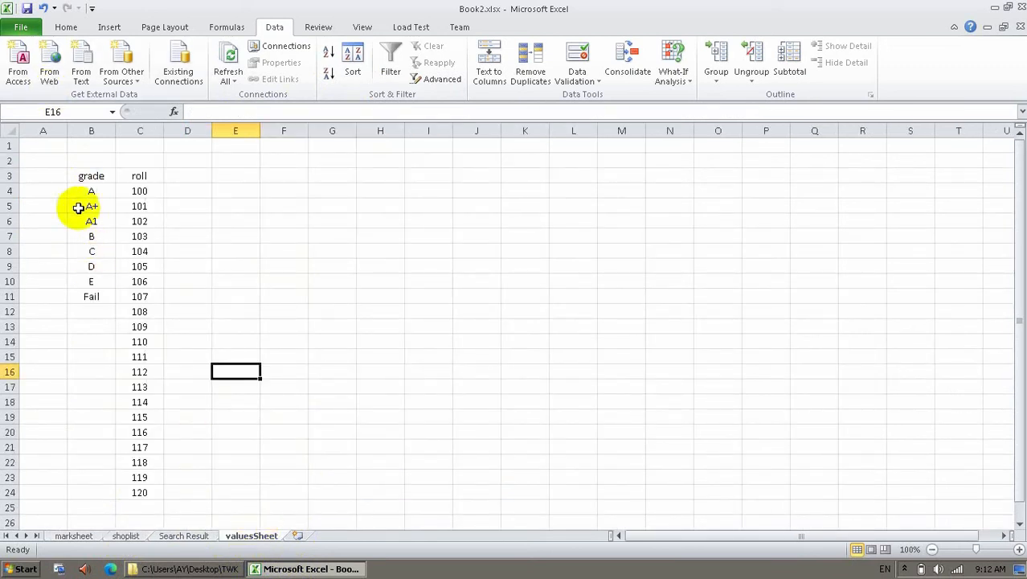
pyautogui.click(80, 536)
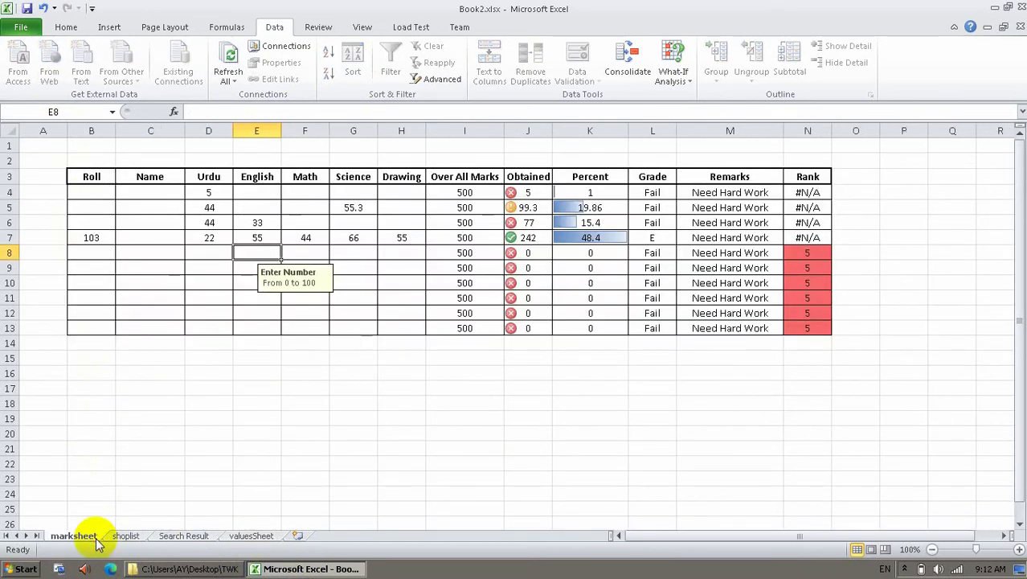
pyautogui.rightClick(88, 536)
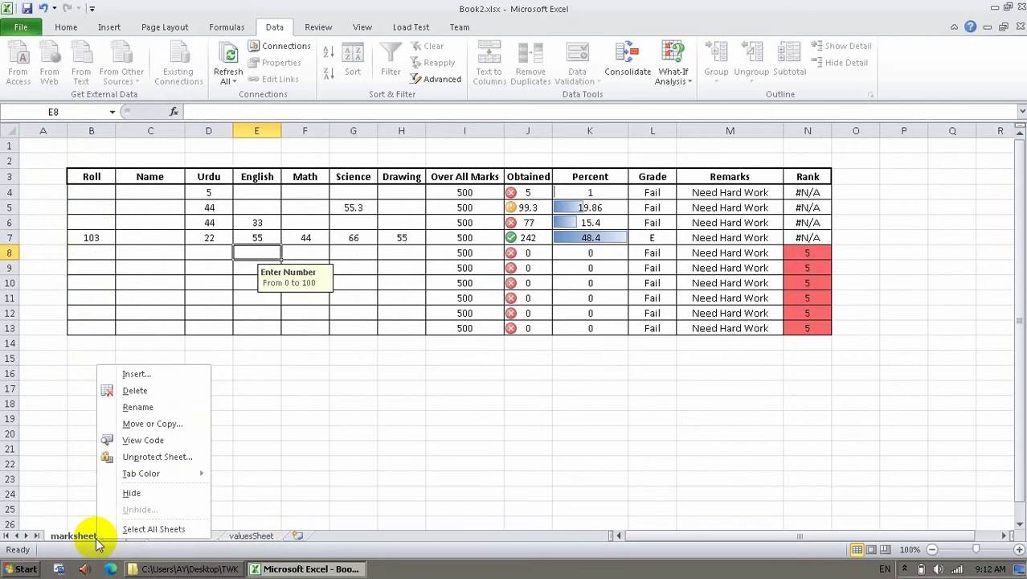
pyautogui.click(131, 457)
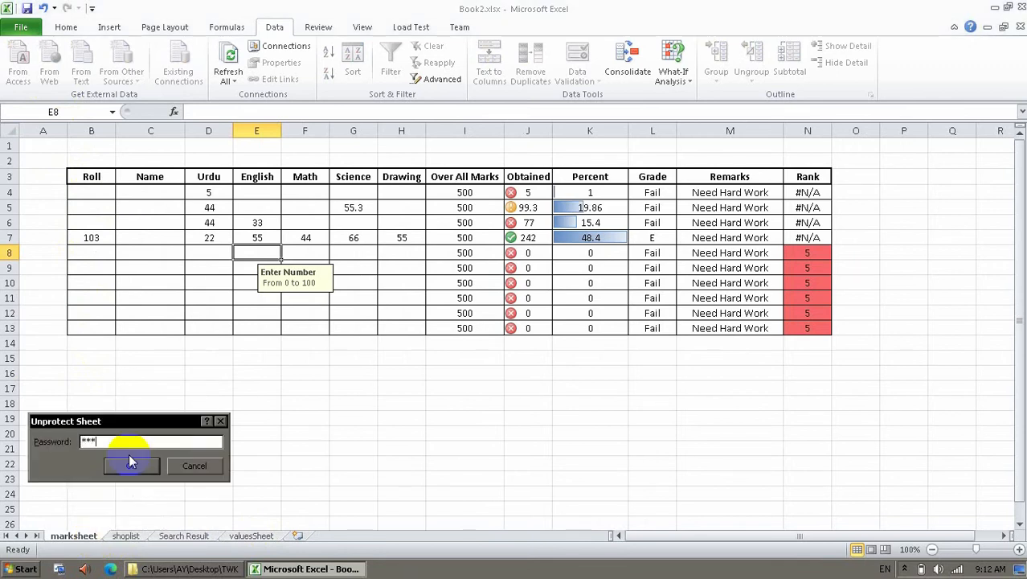
pyautogui.click(131, 464)
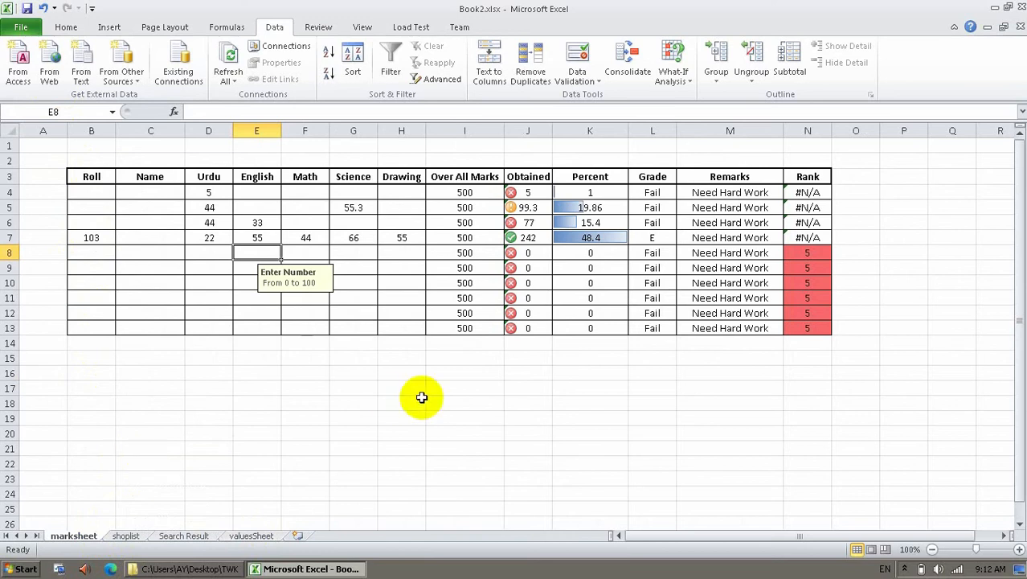
# Delete the grade formulas from L4:L13 and reselect the Grade cells.
pyautogui.click(419, 400)
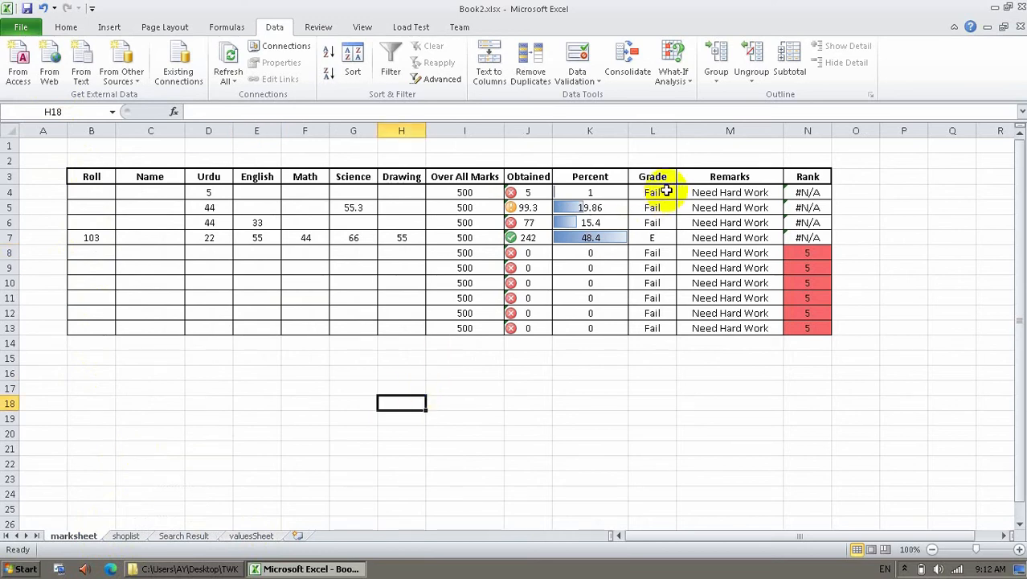
pyautogui.moveTo(667, 191); pyautogui.dragTo(660, 325)
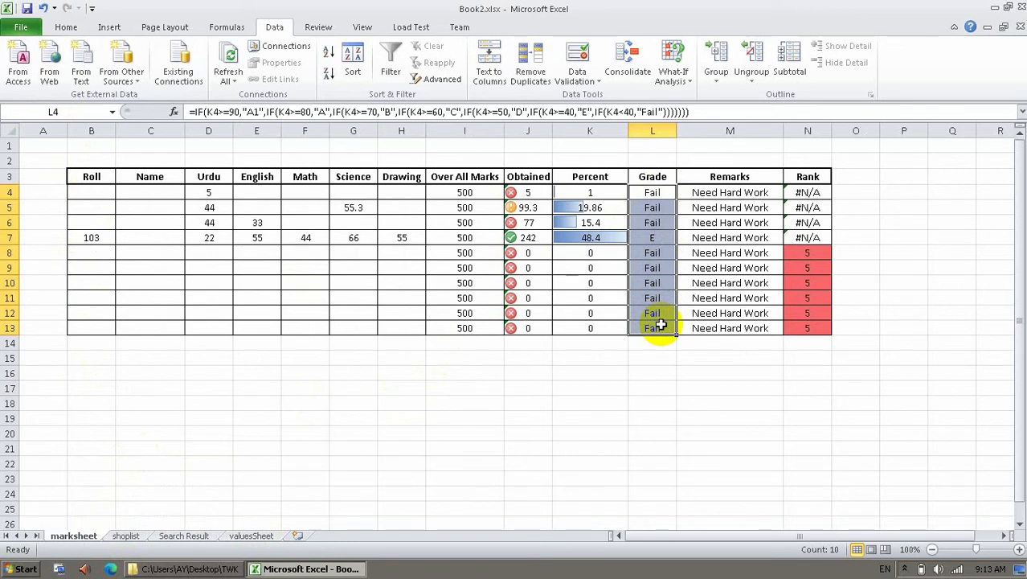
pyautogui.press('Delete')
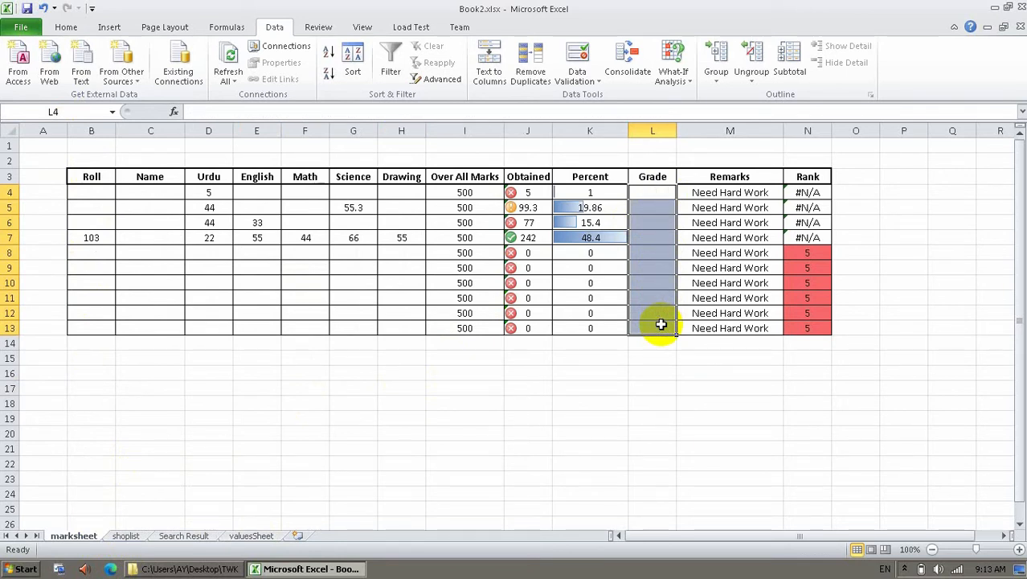
pyautogui.click(638, 193)
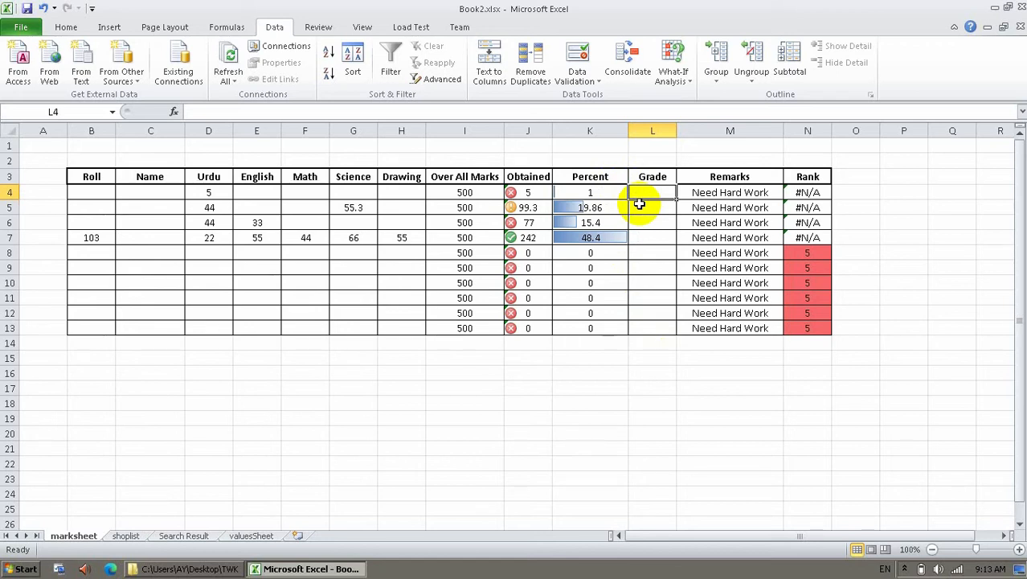
pyautogui.moveTo(663, 193); pyautogui.dragTo(656, 324)
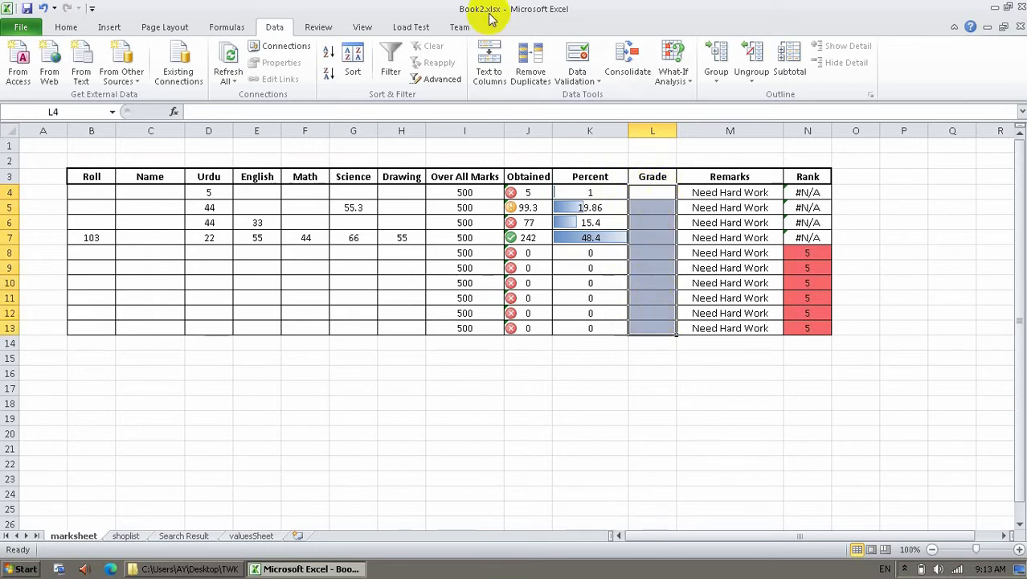
# Point the Grade cells' validation source at valuesSheet B4:B11.
pyautogui.click(578, 58)
pyautogui.click(256, 284)
pyautogui.moveTo(333, 333); pyautogui.dragTo(282, 404)
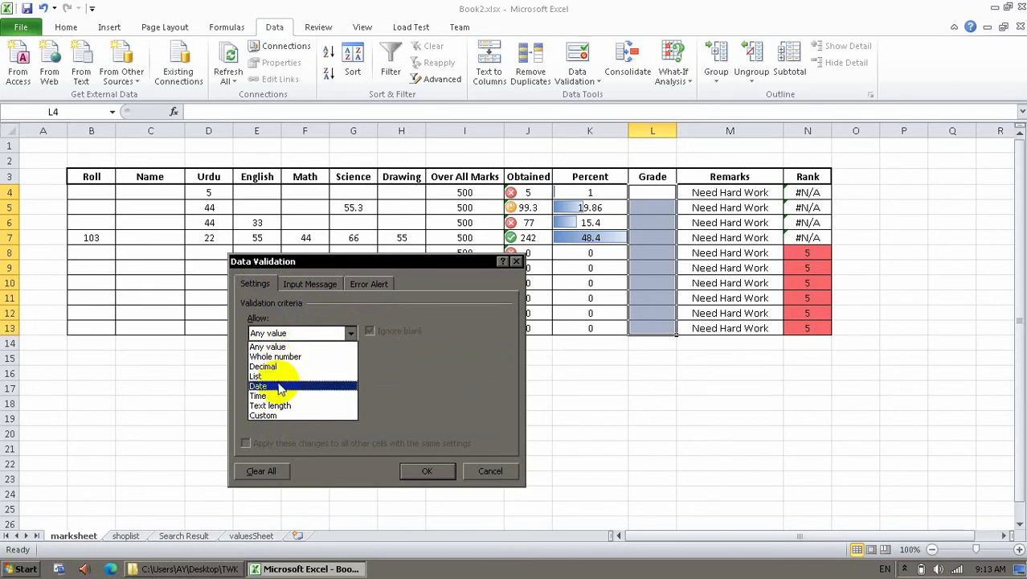
pyautogui.click(273, 414)
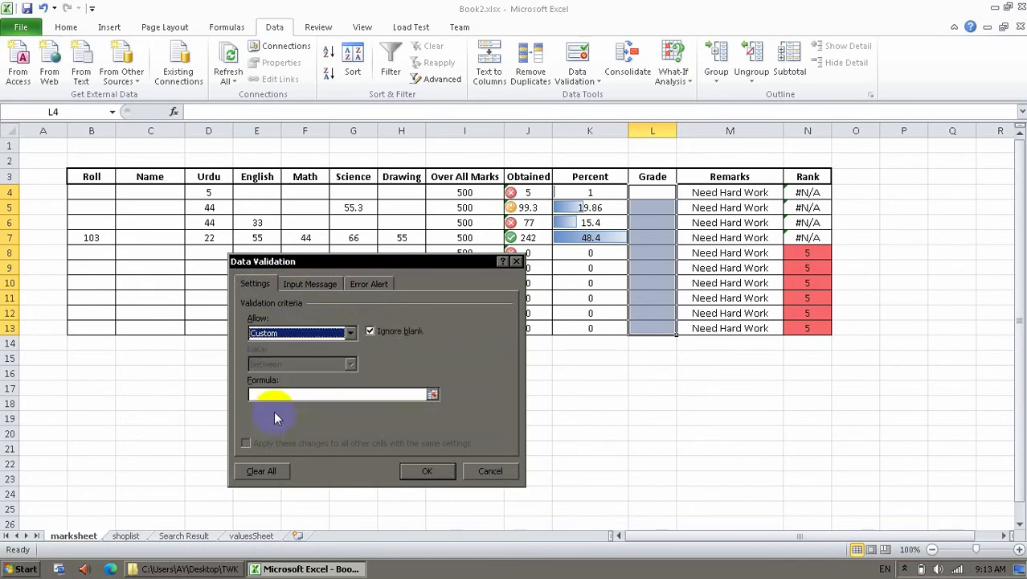
pyautogui.click(433, 395)
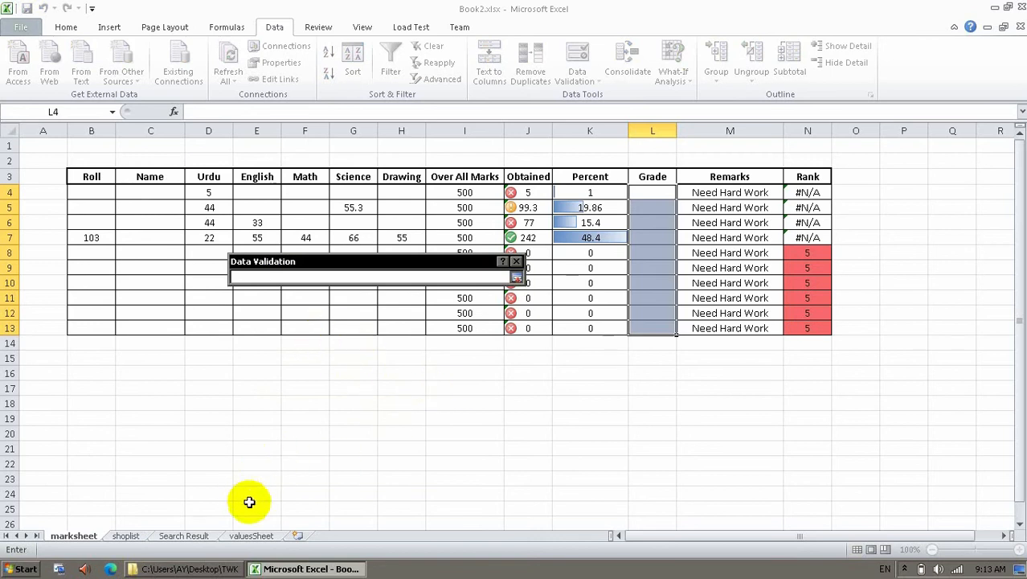
pyautogui.click(248, 535)
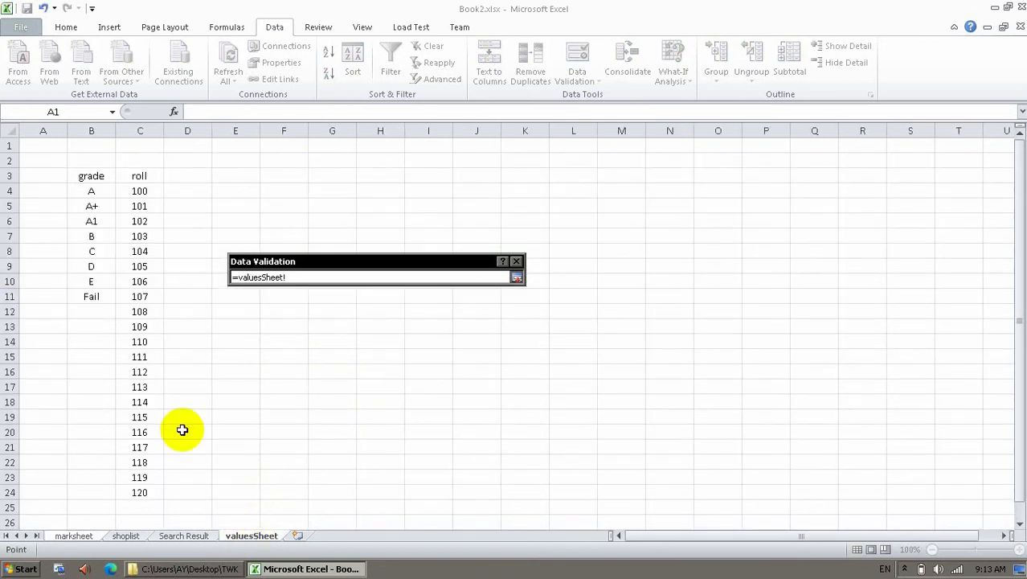
pyautogui.moveTo(91, 190); pyautogui.dragTo(97, 292)
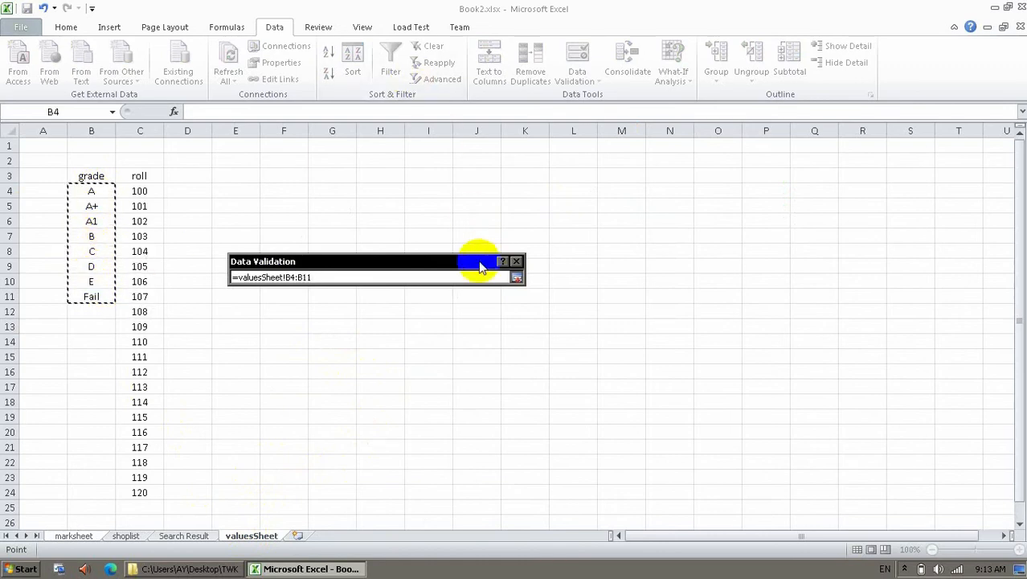
pyautogui.press('Return')
pyautogui.click(435, 474)
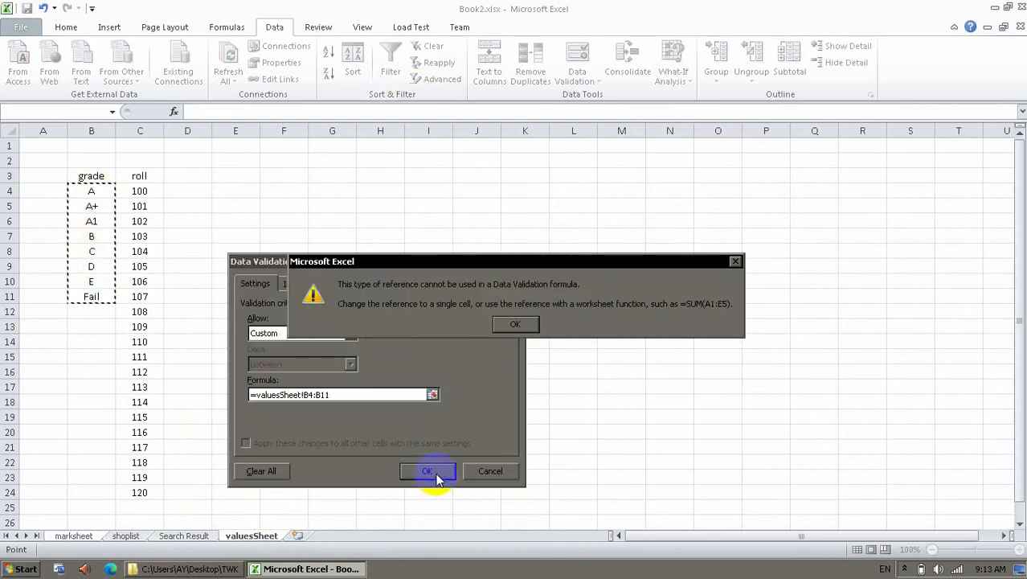
pyautogui.click(515, 324)
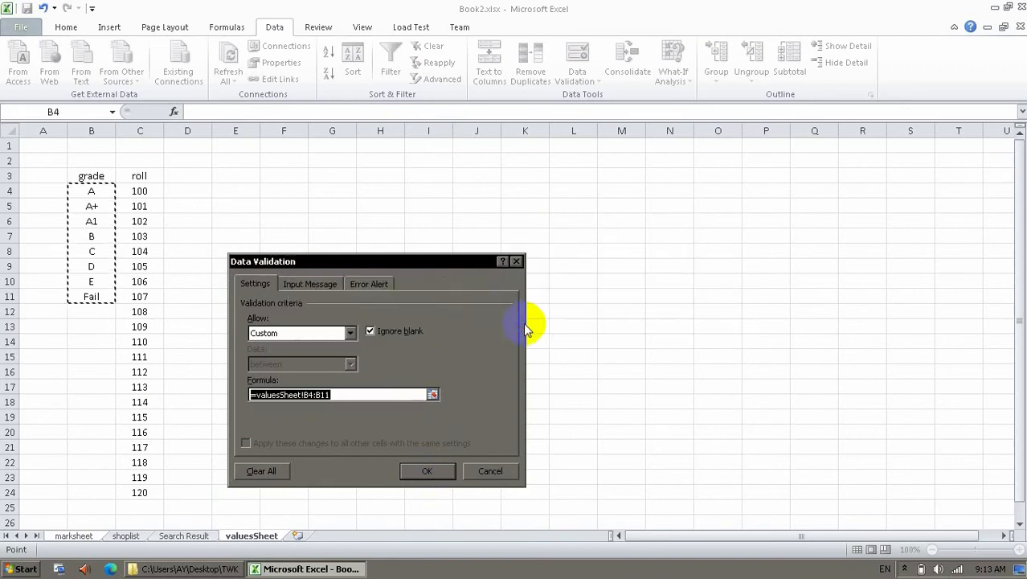
# Set the Grade validation to a List from valuesSheet!B4:B11 and apply it.
pyautogui.click(351, 335)
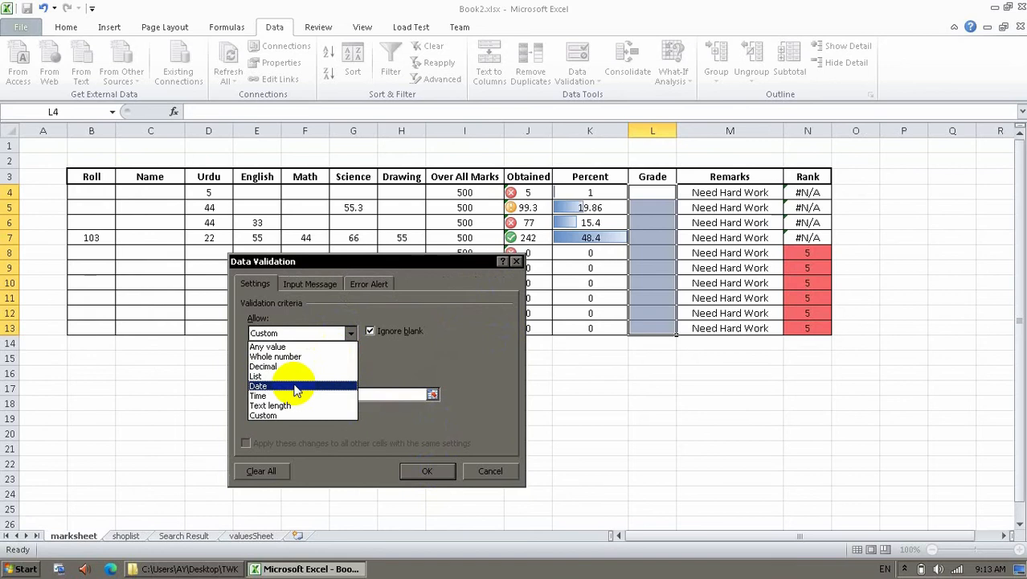
pyautogui.click(286, 405)
pyautogui.click(336, 369)
pyautogui.click(333, 363)
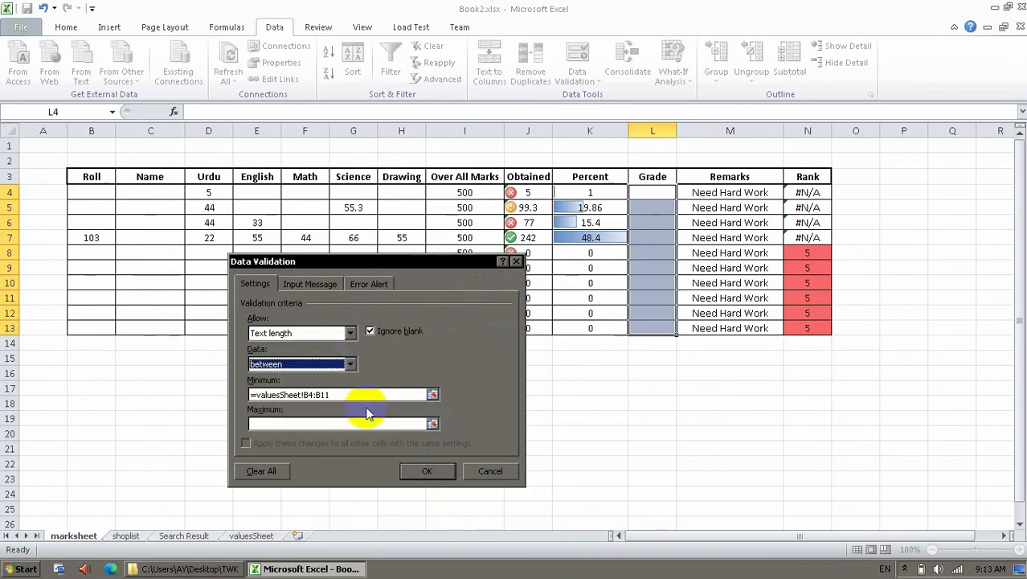
pyautogui.click(351, 364)
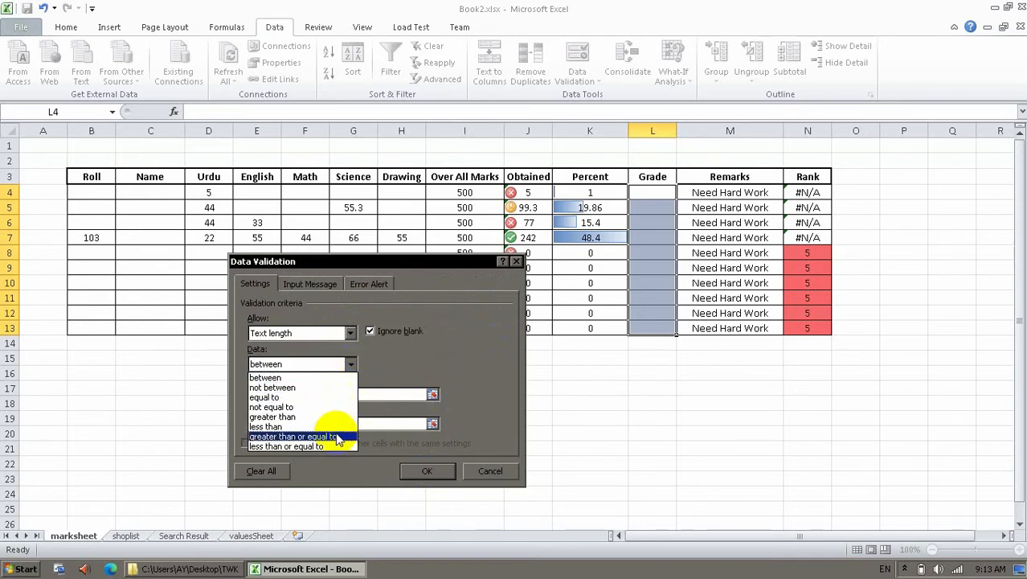
pyautogui.click(350, 364)
pyautogui.click(342, 334)
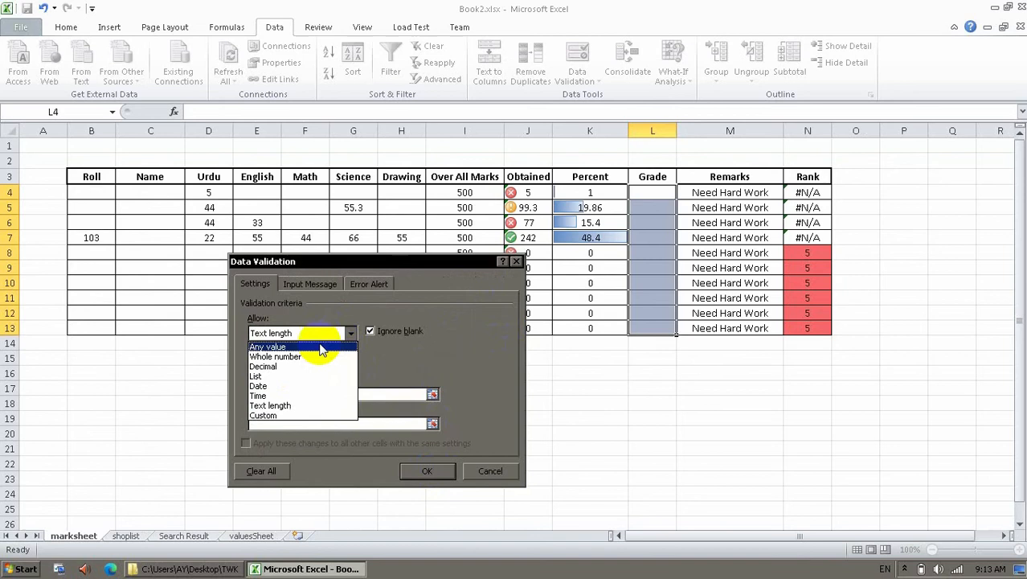
pyautogui.click(279, 376)
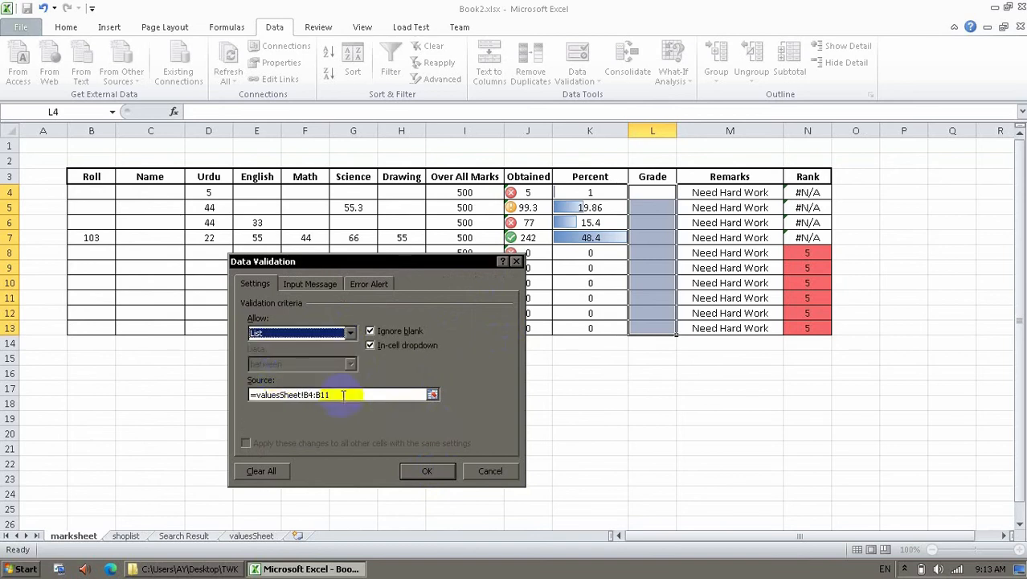
pyautogui.click(424, 471)
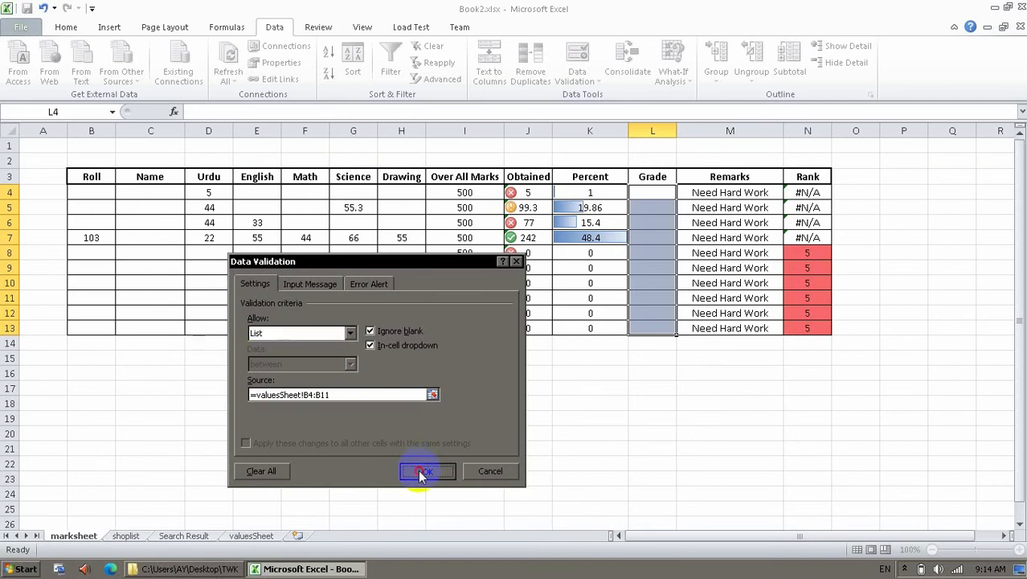
pyautogui.click(377, 397)
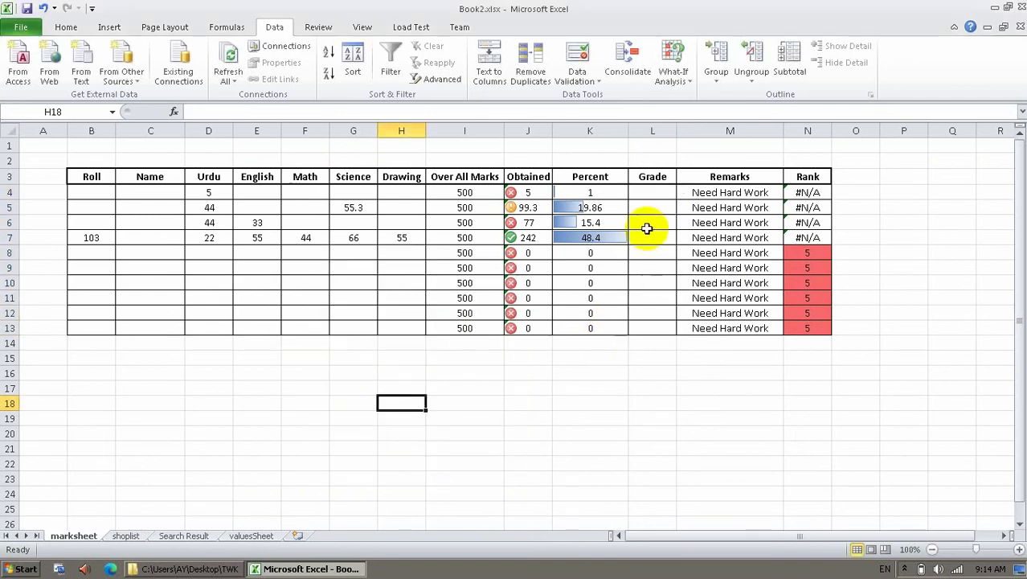
# Unlock the Grade cells L4:L13 in Format Cells.
pyautogui.click(652, 197)
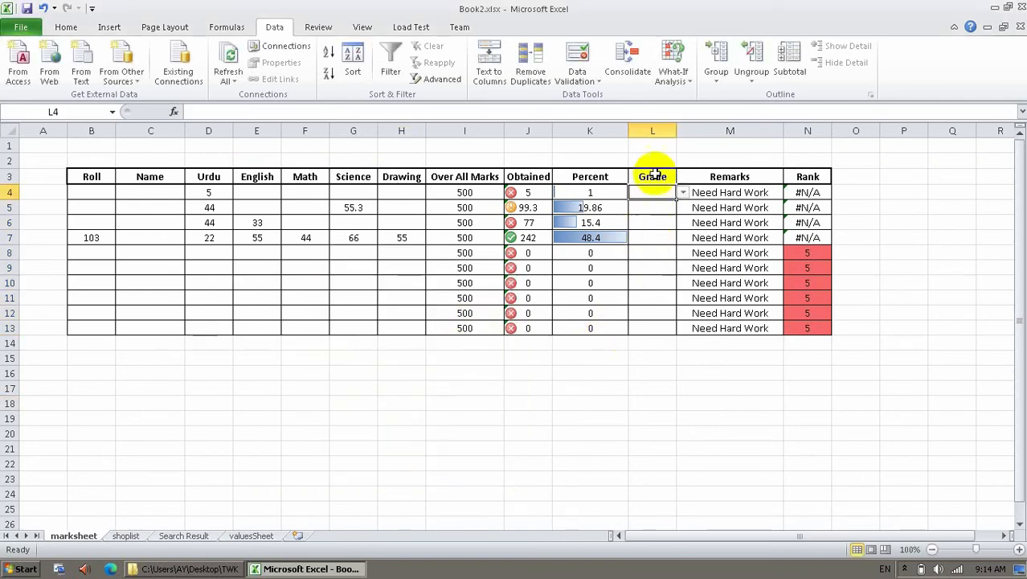
pyautogui.moveTo(653, 193); pyautogui.dragTo(642, 302)
pyautogui.moveTo(643, 337); pyautogui.dragTo(642, 328)
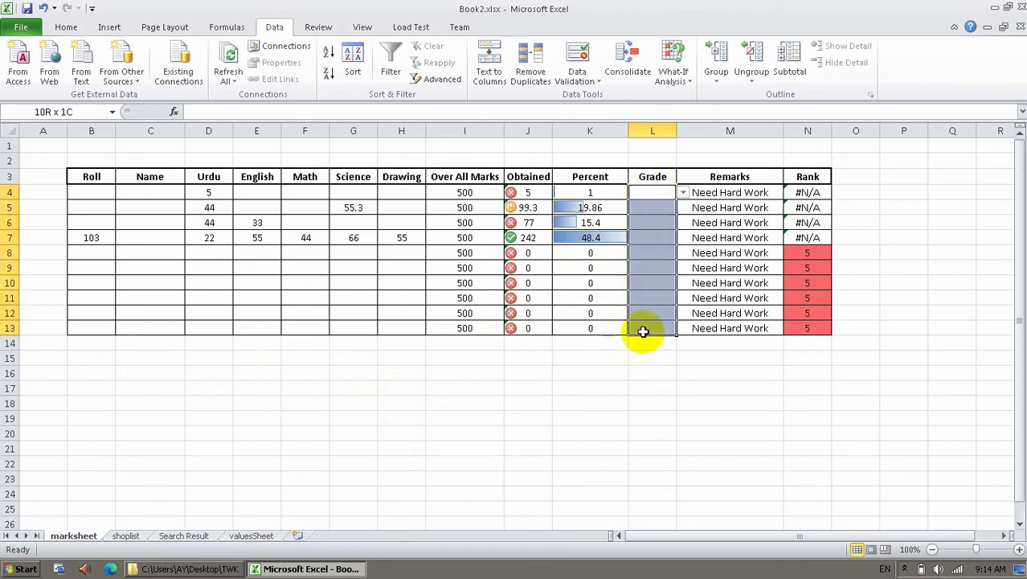
pyautogui.rightClick(642, 328)
pyautogui.click(696, 274)
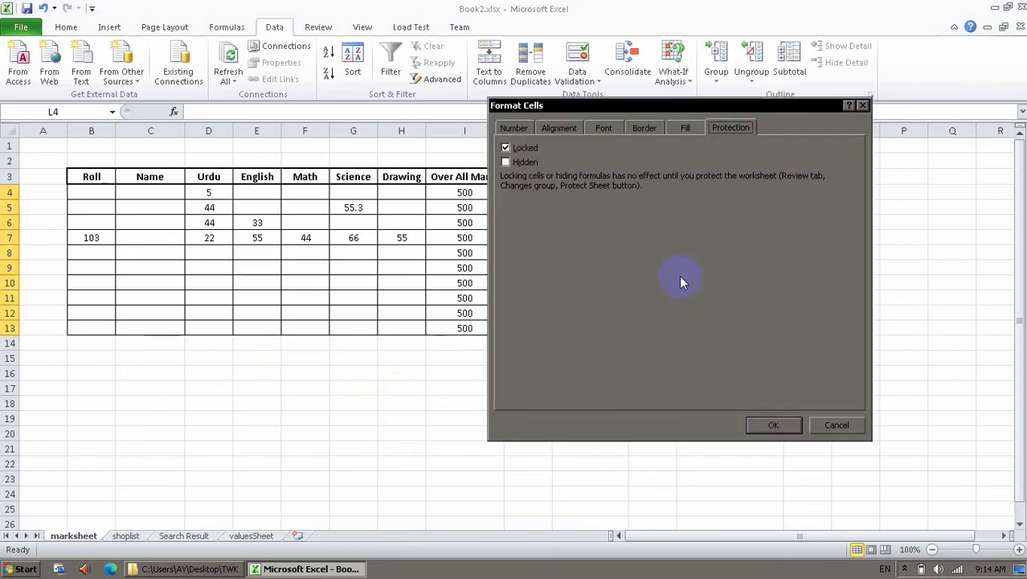
pyautogui.click(529, 149)
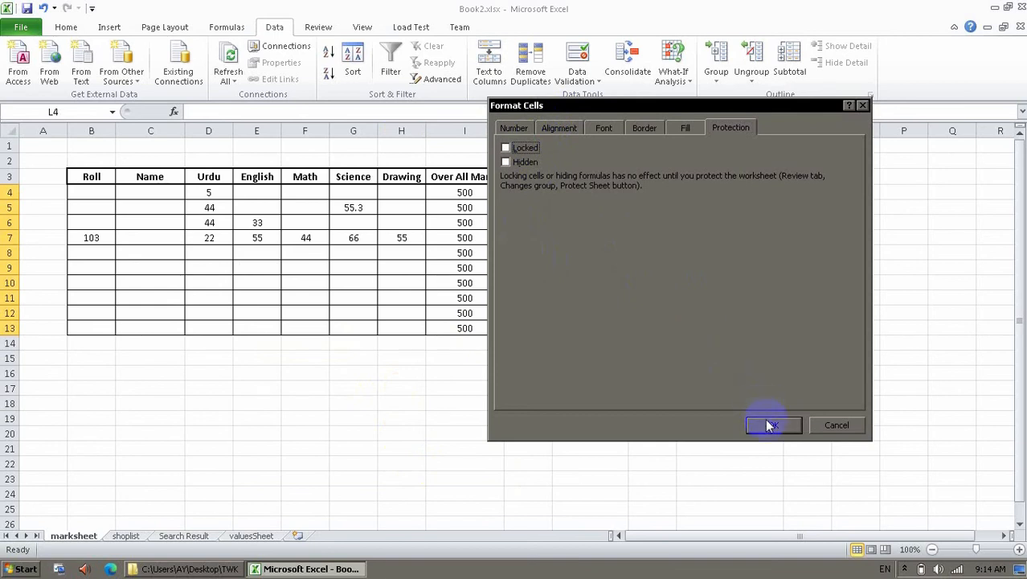
pyautogui.click(768, 425)
pyautogui.click(486, 388)
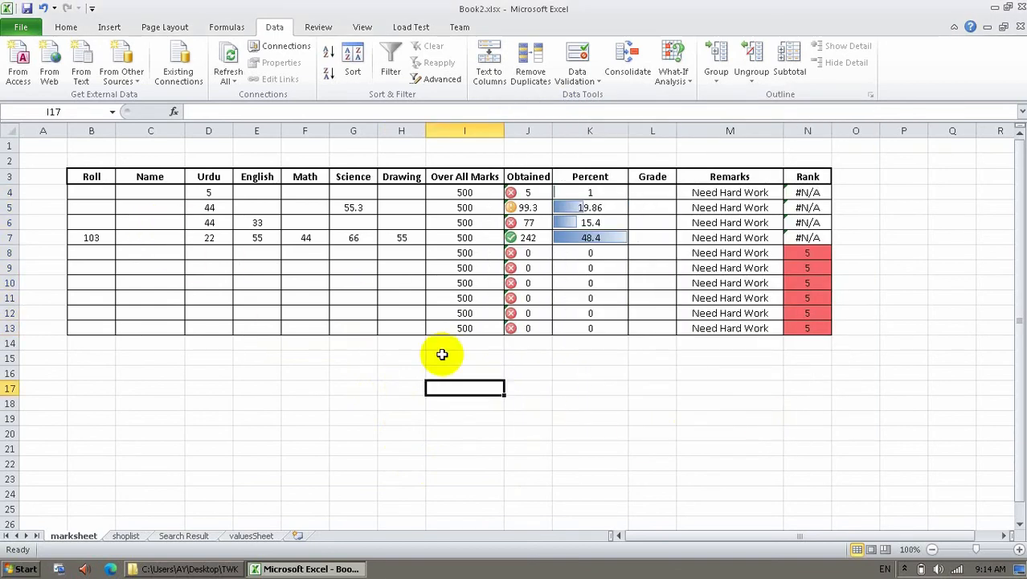
# Protect the marksheet with a password, confirming it.
pyautogui.rightClick(86, 536)
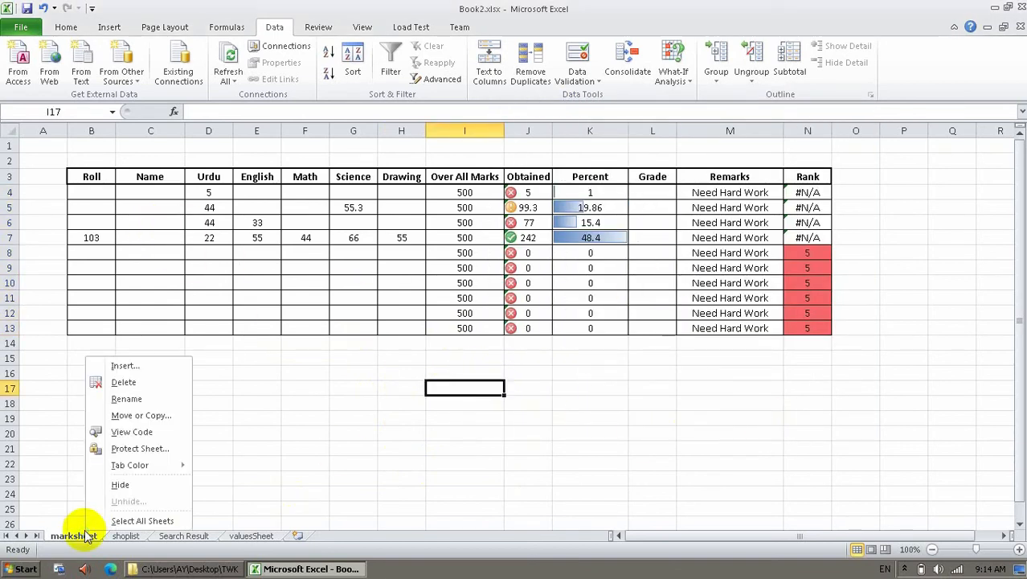
pyautogui.moveTo(153, 466)
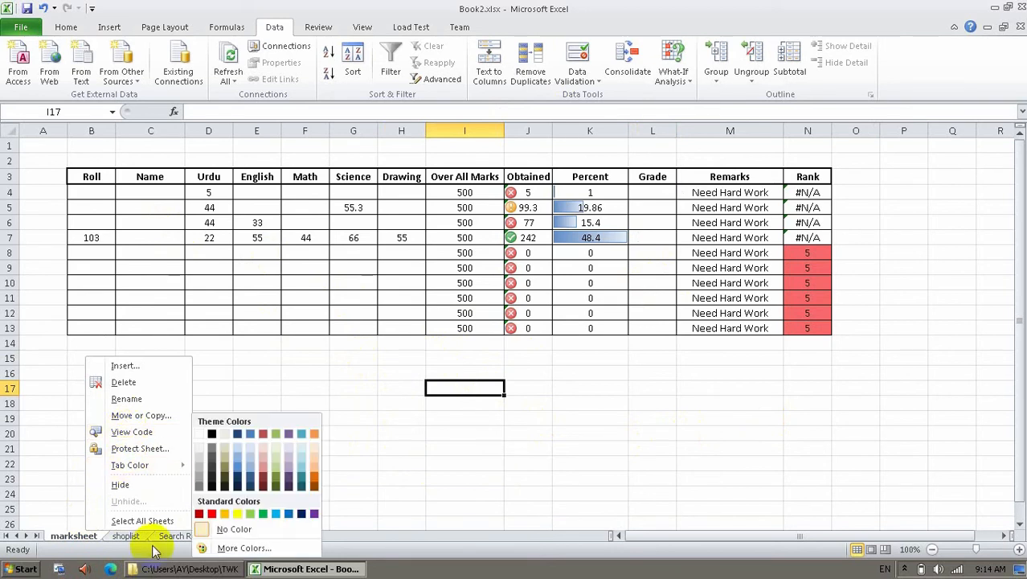
pyautogui.click(141, 448)
pyautogui.write('123')
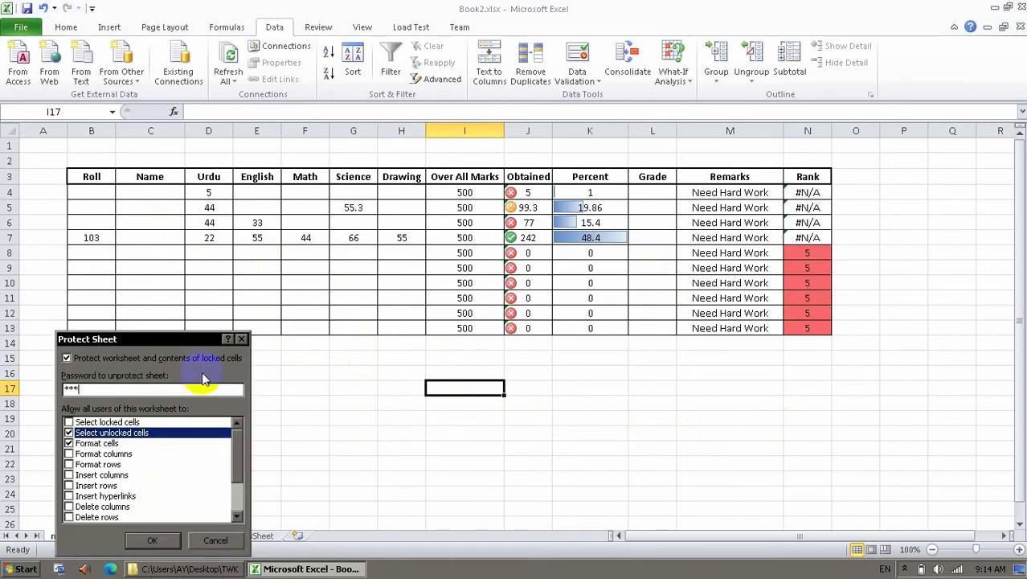
pyautogui.click(146, 539)
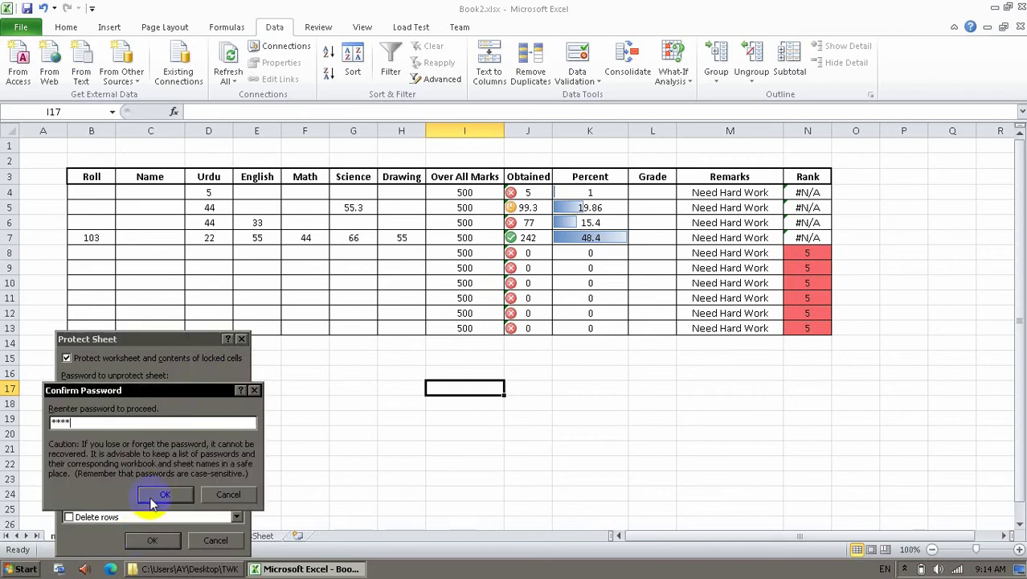
pyautogui.click(154, 497)
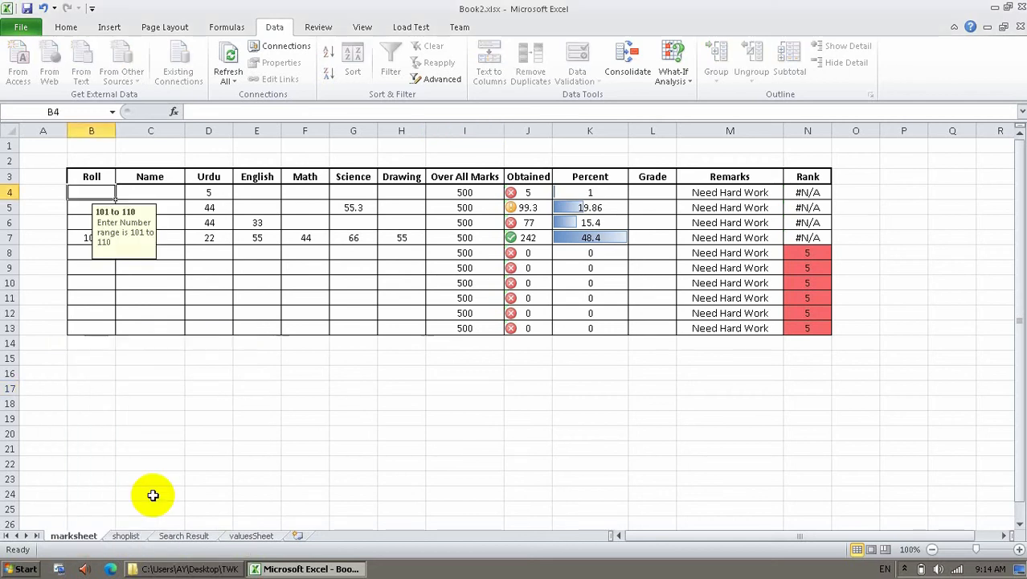
# Check a marks cell's input message, then set Grade cells L4 and L5 to A1.
pyautogui.click(413, 298)
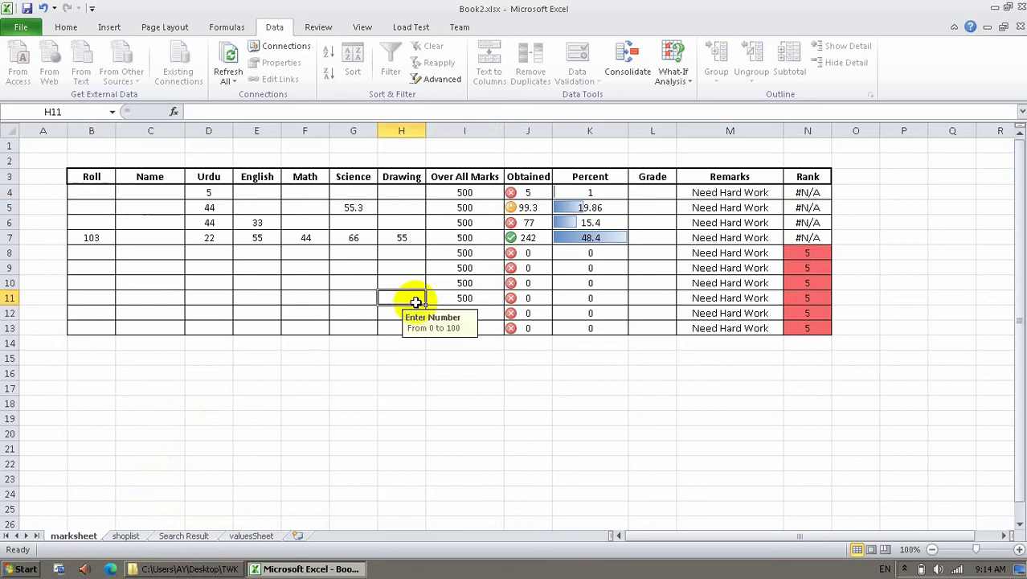
pyautogui.click(656, 195)
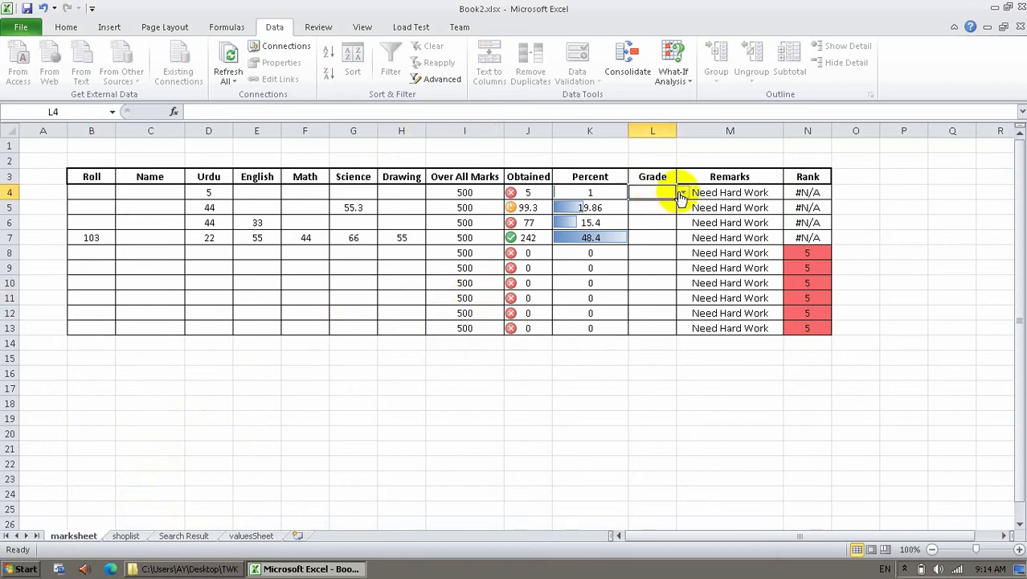
pyautogui.click(681, 197)
pyautogui.click(661, 206)
pyautogui.click(666, 212)
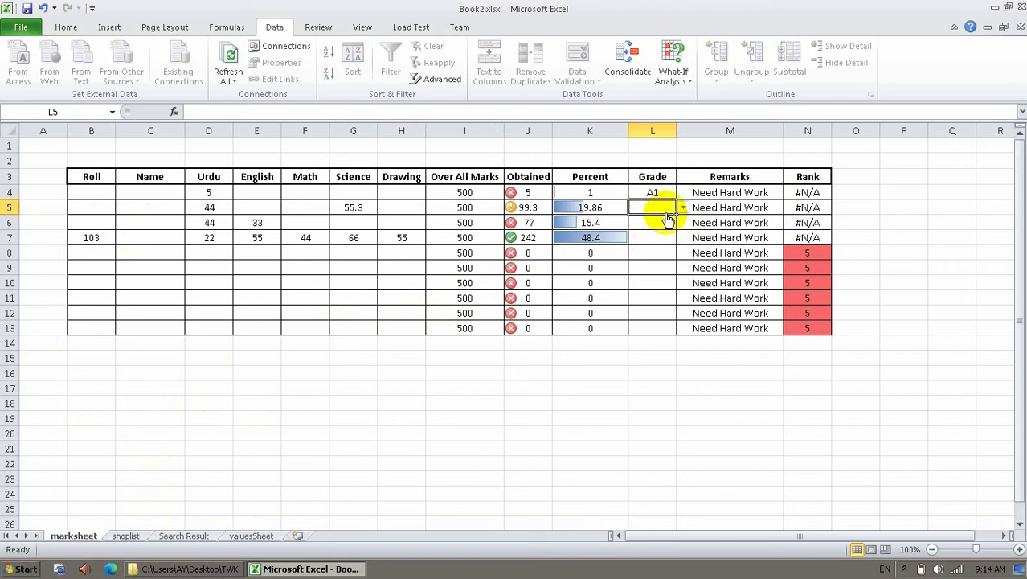
pyautogui.write('a1')
pyautogui.click(669, 220)
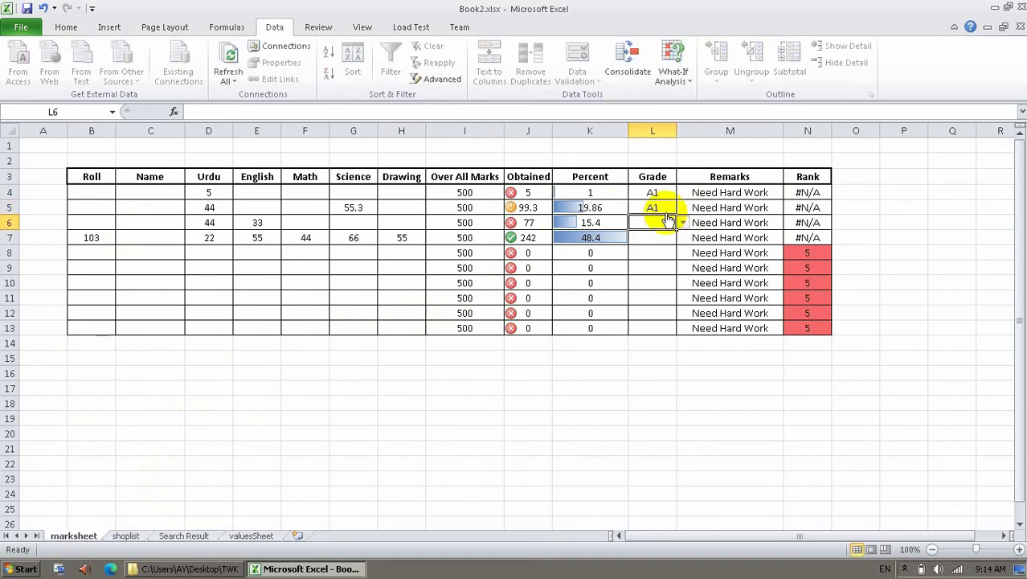
# Enter b in L6, then change L6's grade to E from its dropdown.
pyautogui.write('b')
pyautogui.press('Return')
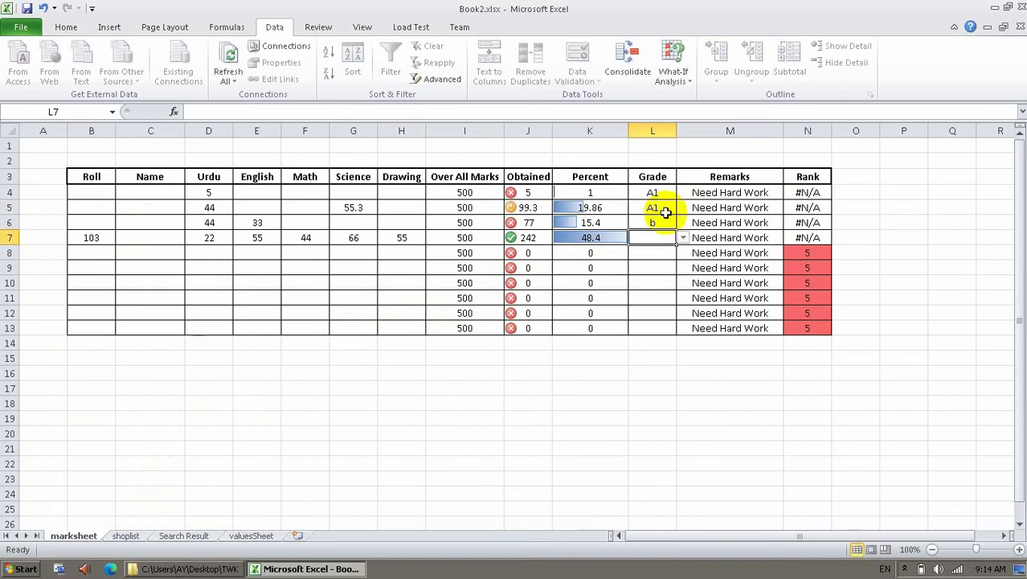
pyautogui.write('a')
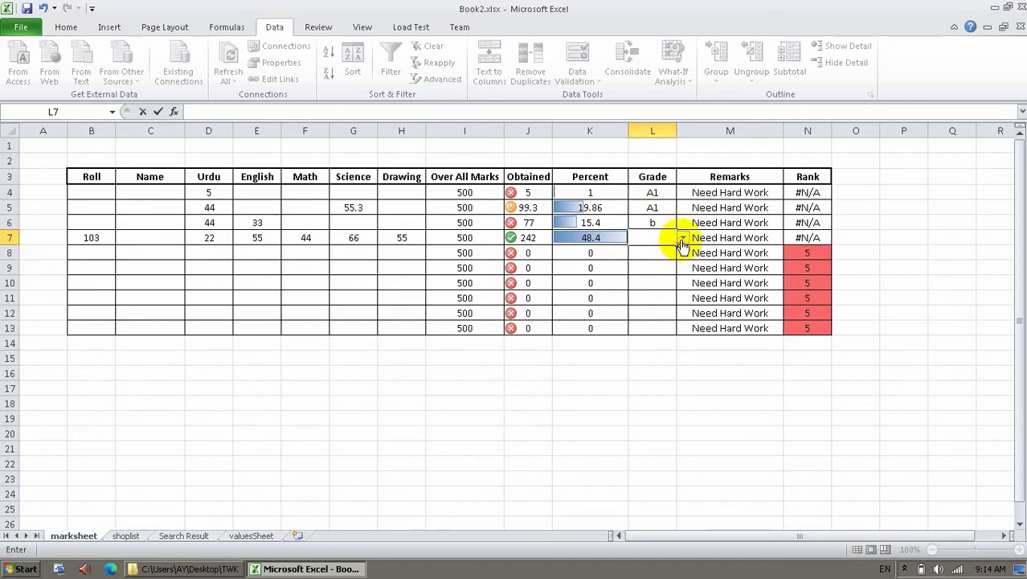
pyautogui.click(655, 221)
pyautogui.click(682, 223)
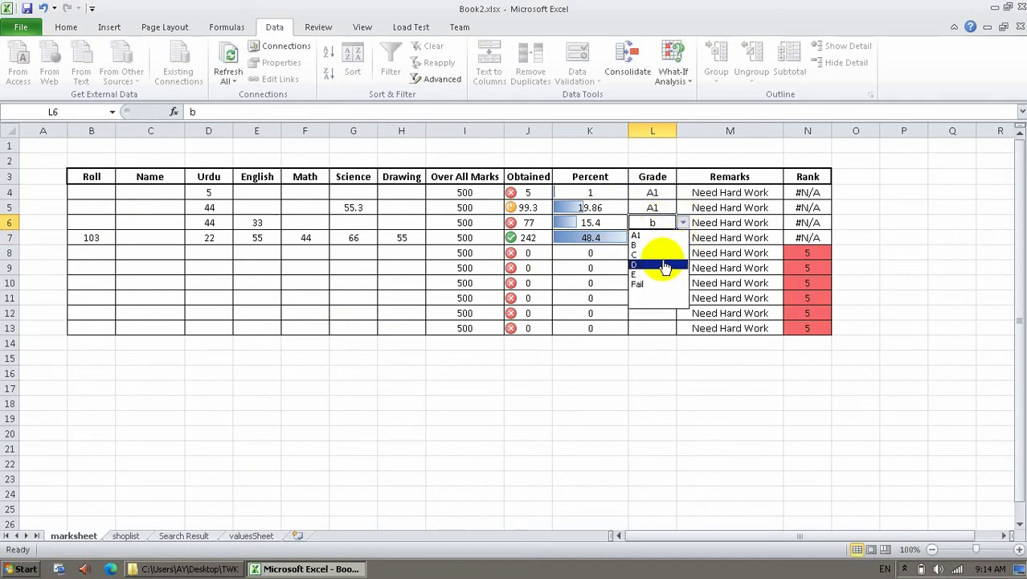
pyautogui.click(664, 274)
# Pick grades from the dropdowns: Fail for L7, Fail for L9, D for L8, Fail for L10.
pyautogui.click(667, 241)
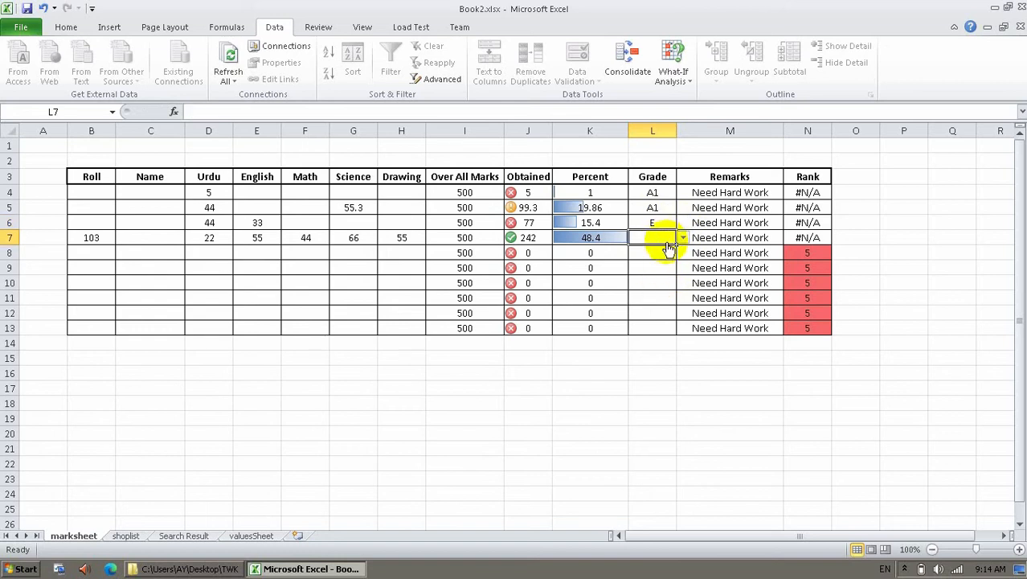
pyautogui.click(683, 238)
pyautogui.click(661, 287)
pyautogui.click(672, 266)
pyautogui.click(682, 267)
pyautogui.click(659, 304)
pyautogui.click(660, 252)
pyautogui.click(682, 252)
pyautogui.click(668, 278)
pyautogui.click(661, 283)
pyautogui.click(683, 283)
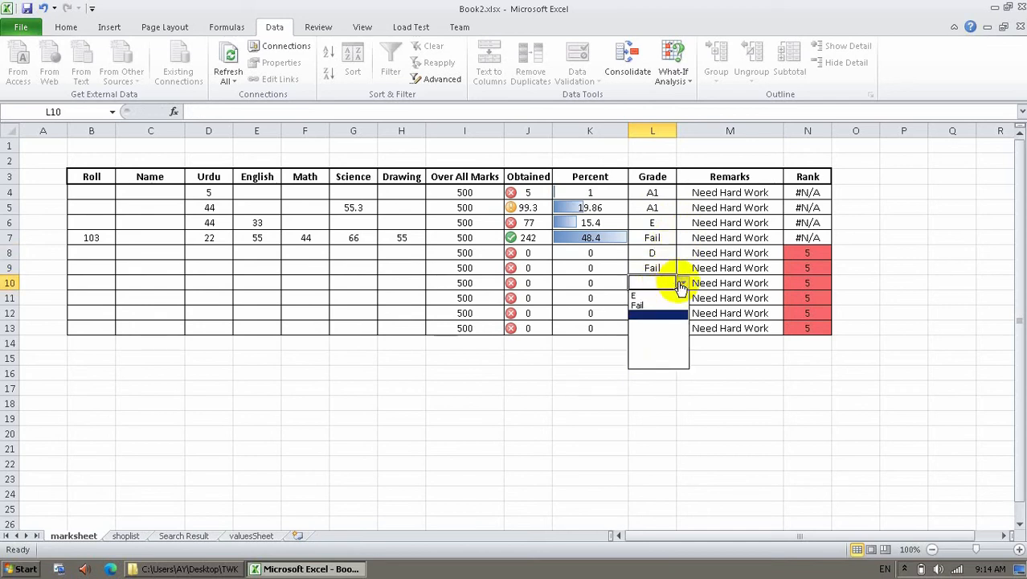
pyautogui.click(660, 306)
# Try entering a1 in L11 and cancel the rejection, leaving L11 empty.
pyautogui.click(664, 298)
pyautogui.write('a1')
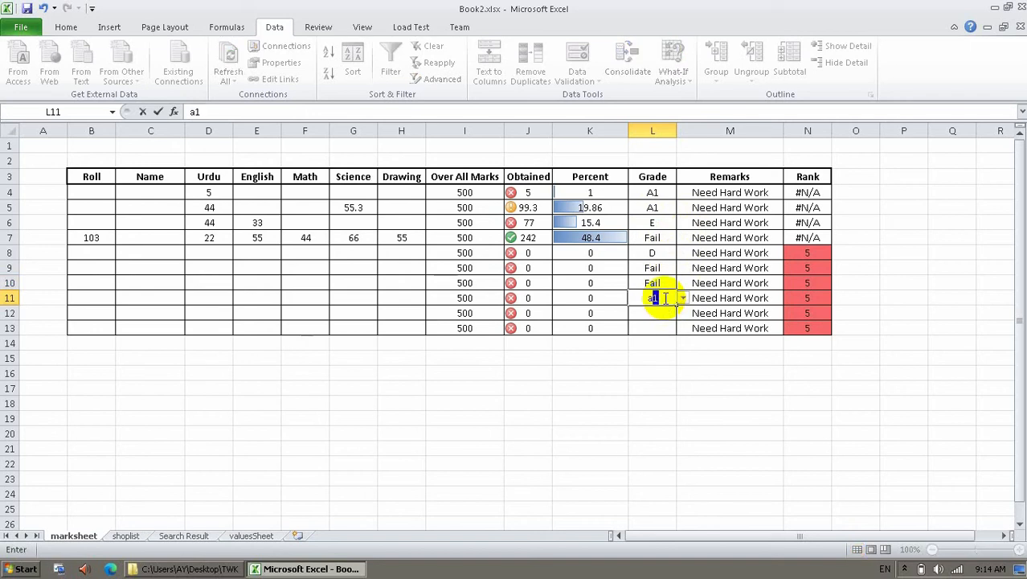
pyautogui.press('Return')
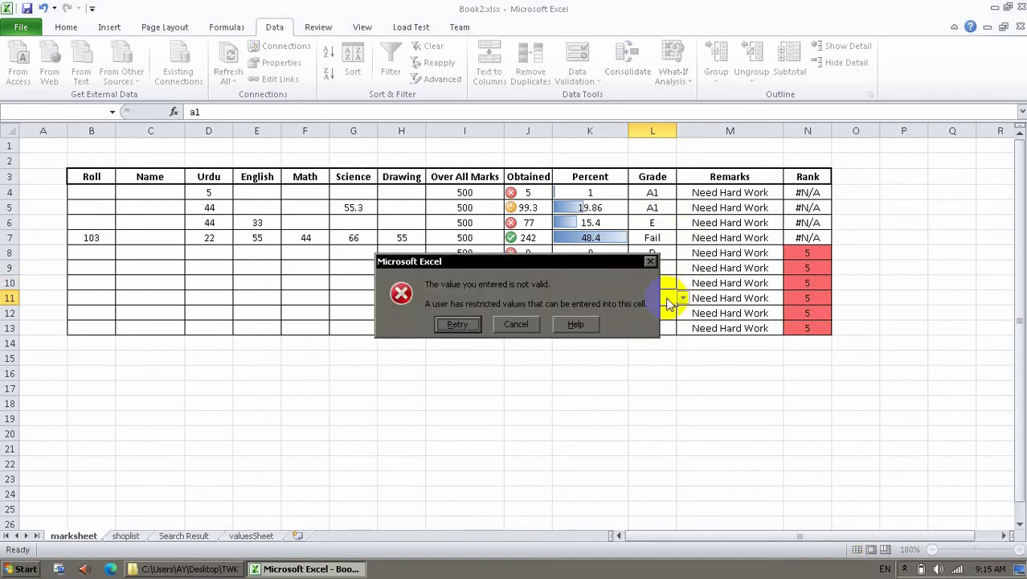
pyautogui.press('Return')
pyautogui.press('Return')
pyautogui.press('Return')
pyautogui.press('Return')
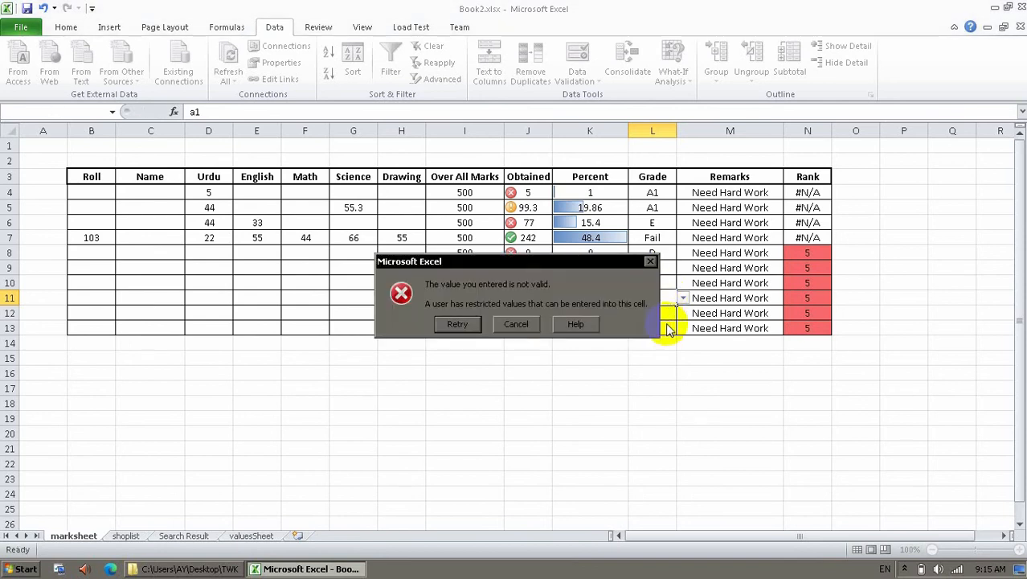
pyautogui.click(515, 324)
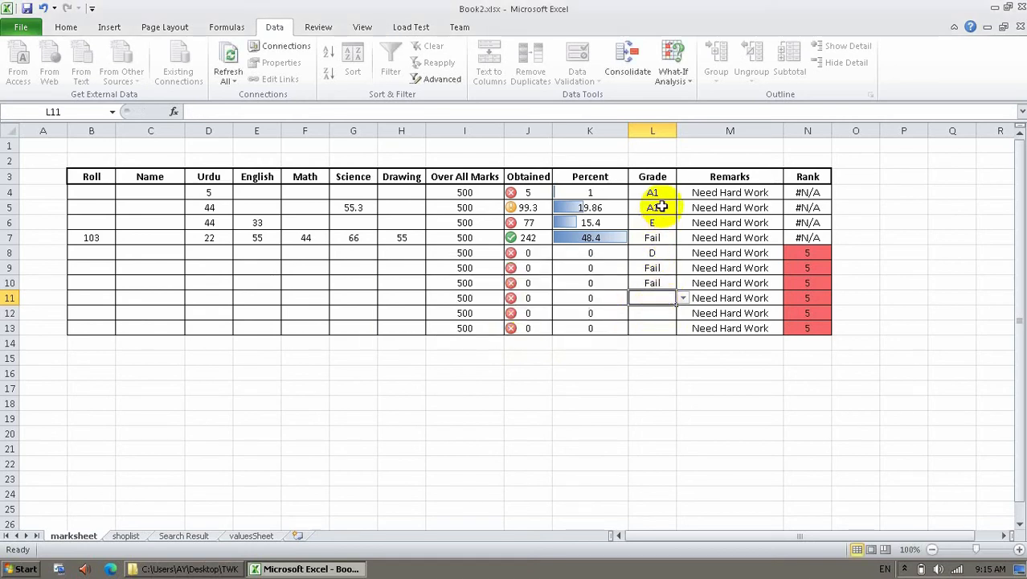
# Review the L4 and L10 grade dropdowns, then select the Grade range L4:L13.
pyautogui.moveTo(655, 196); pyautogui.dragTo(661, 328)
pyautogui.click(658, 299)
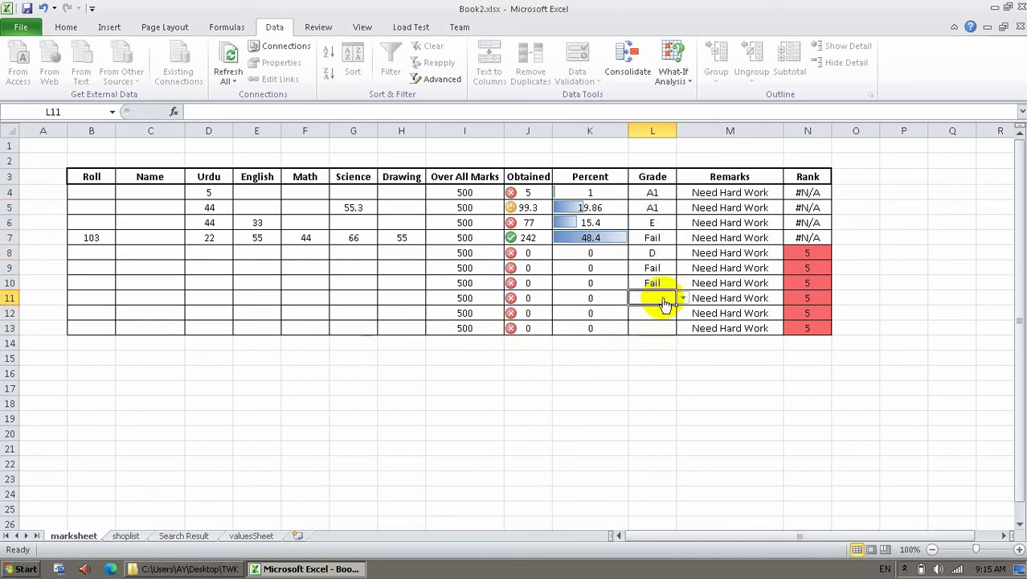
pyautogui.click(659, 256)
pyautogui.click(658, 283)
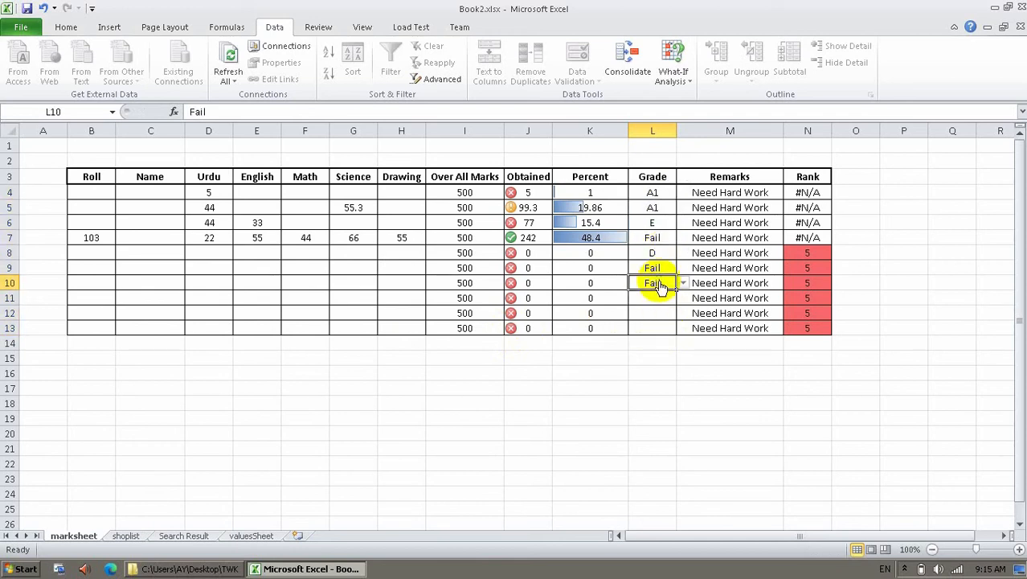
pyautogui.click(666, 193)
pyautogui.click(681, 195)
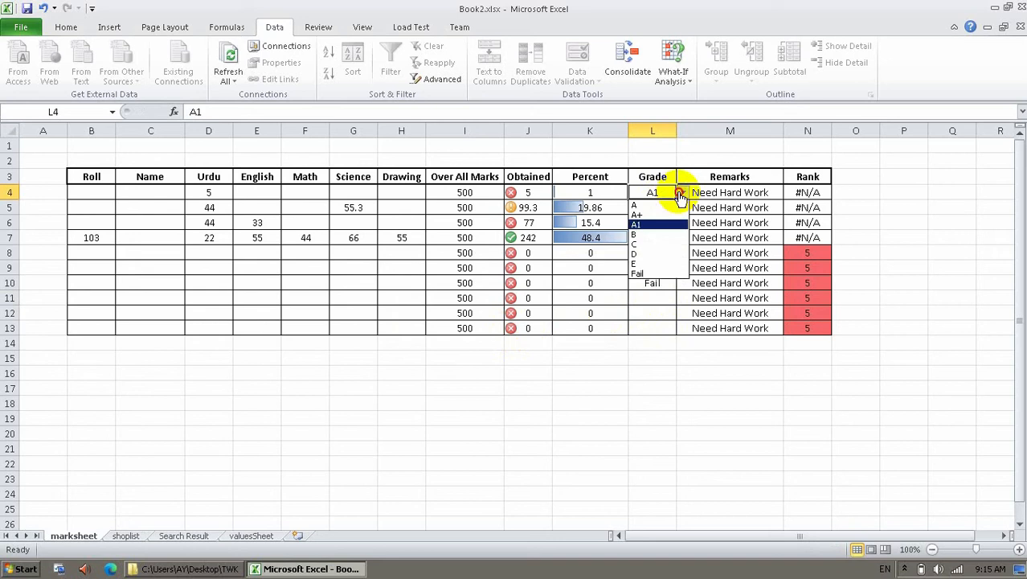
pyautogui.click(681, 195)
pyautogui.click(655, 296)
pyautogui.click(664, 286)
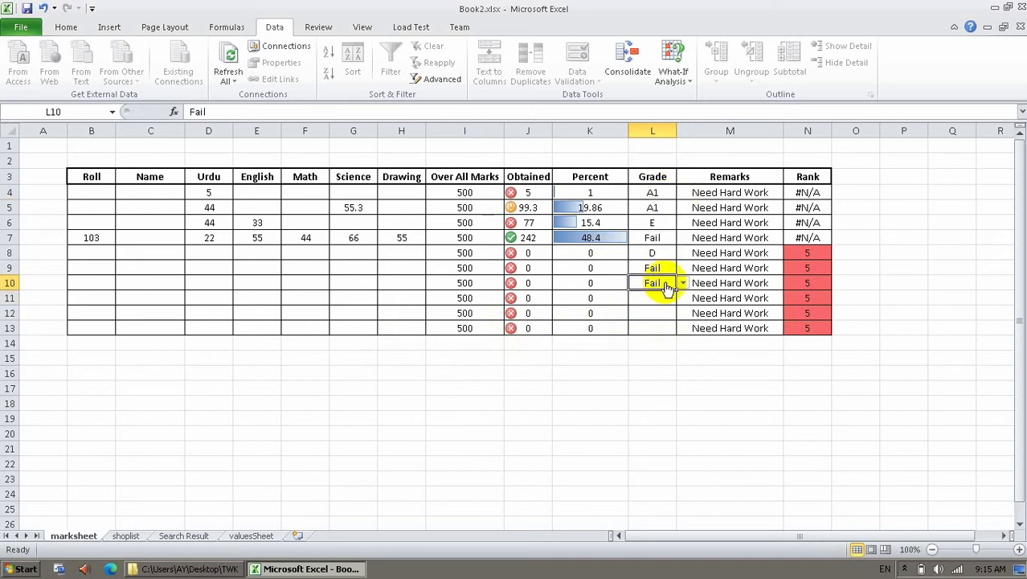
pyautogui.click(683, 285)
pyautogui.click(682, 287)
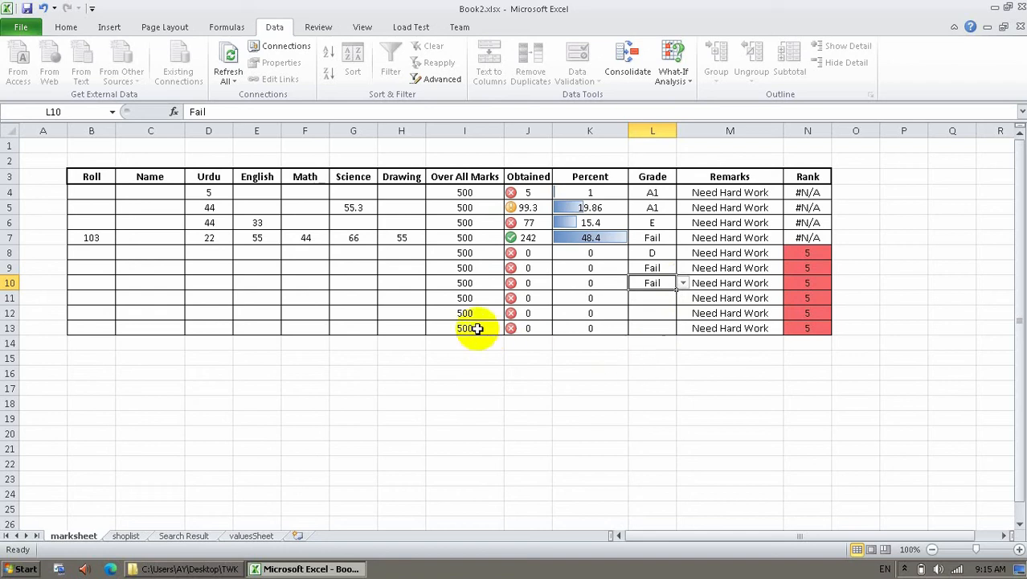
pyautogui.moveTo(649, 195); pyautogui.dragTo(653, 326)
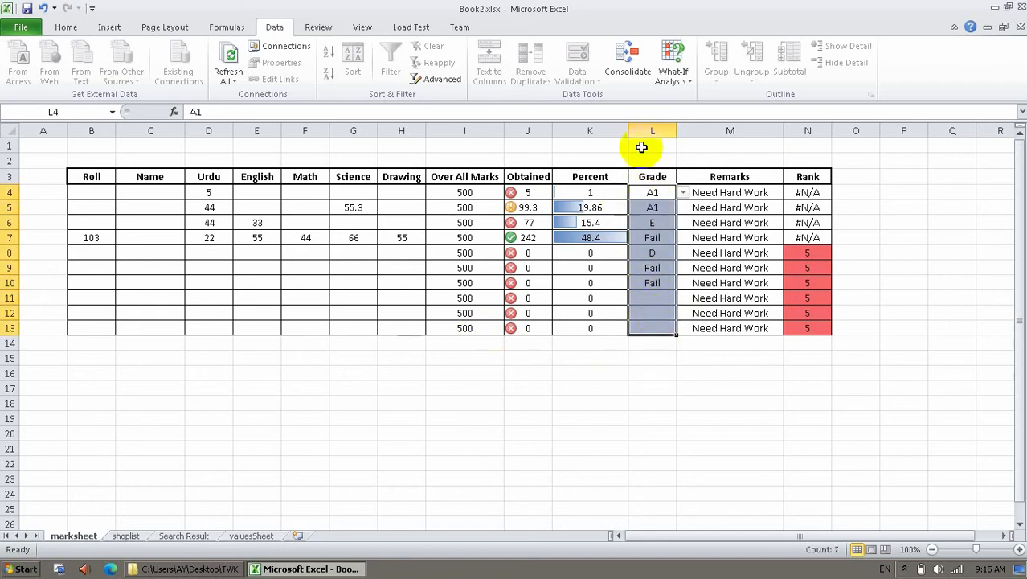
# Unprotect the marksheet sheet.
pyautogui.rightClick(67, 541)
pyautogui.click(121, 451)
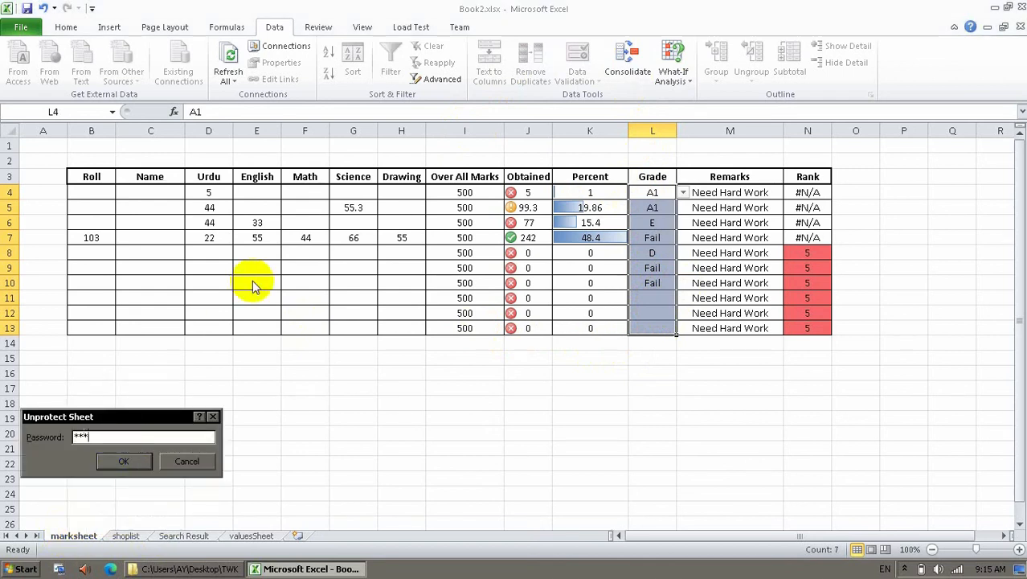
pyautogui.press('Return')
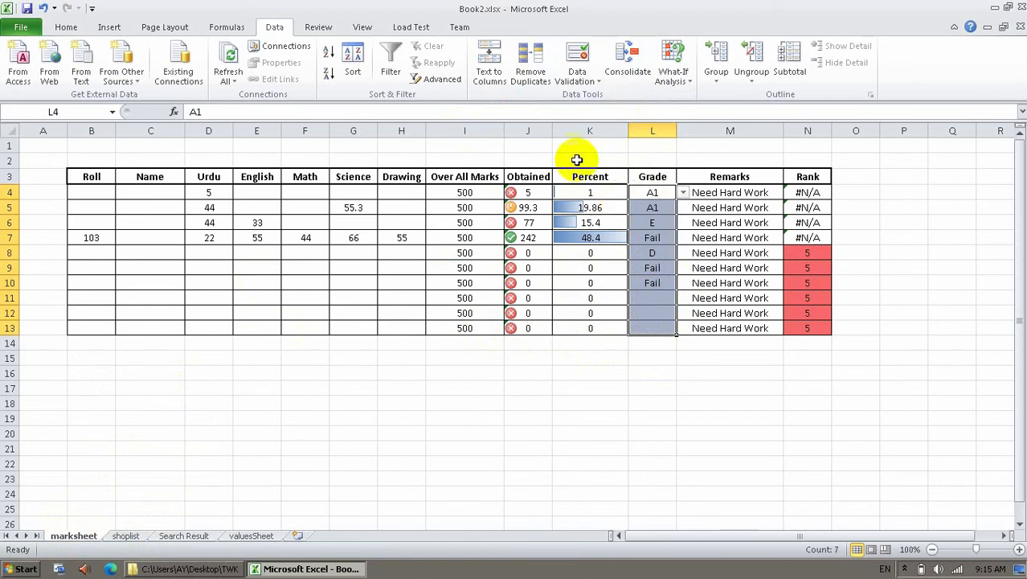
# Make the Grade list's validation source absolute as valuesSheet!$B$4:$B$11.
pyautogui.click(580, 69)
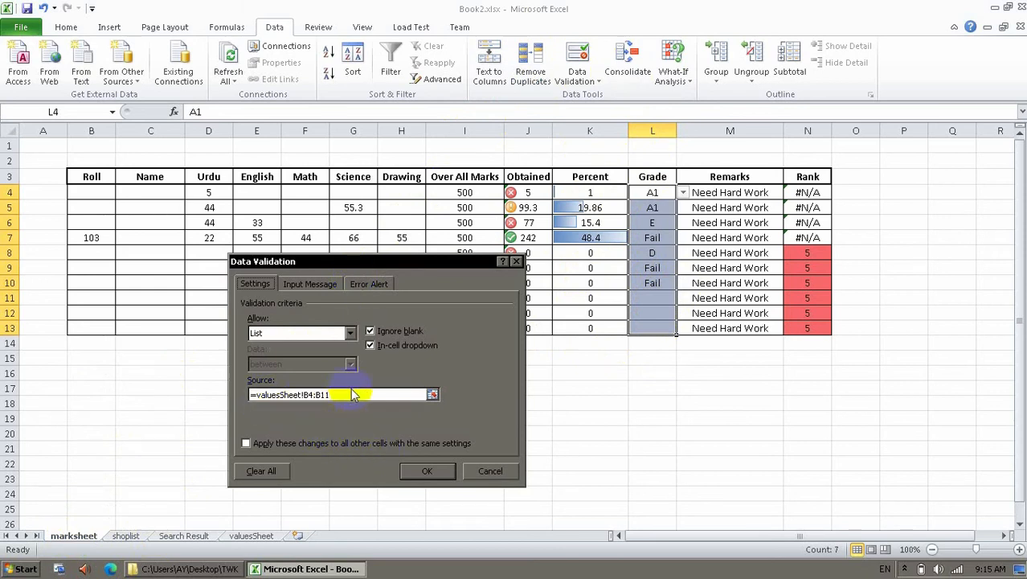
pyautogui.moveTo(346, 394); pyautogui.dragTo(219, 392)
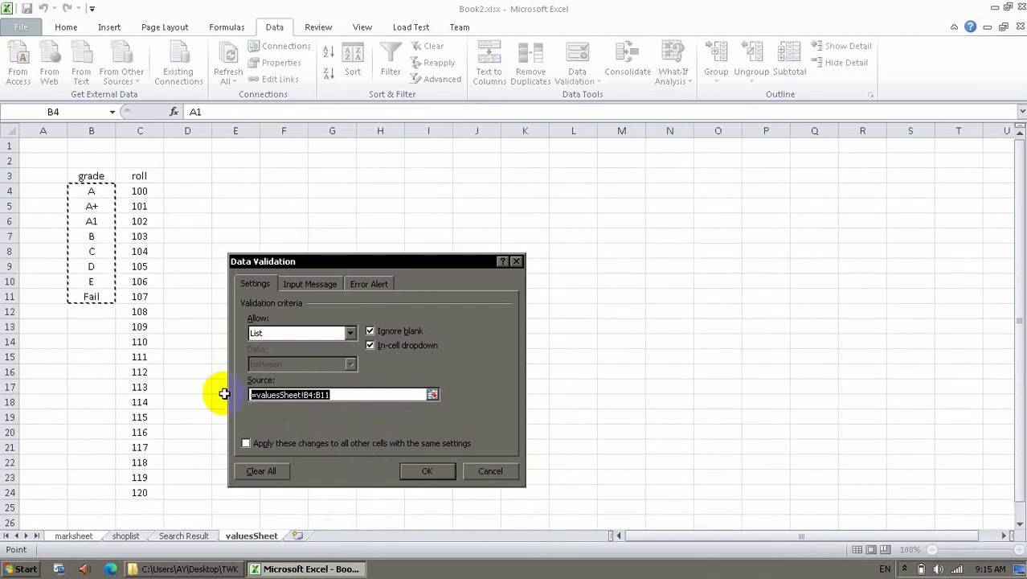
pyautogui.click(306, 395)
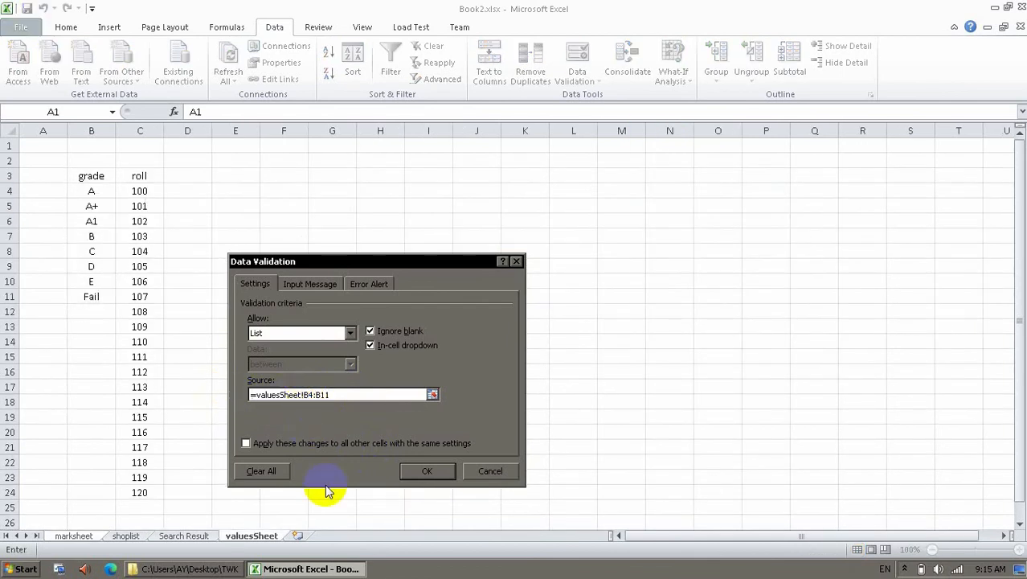
pyautogui.write('$+')
pyautogui.press('Right')
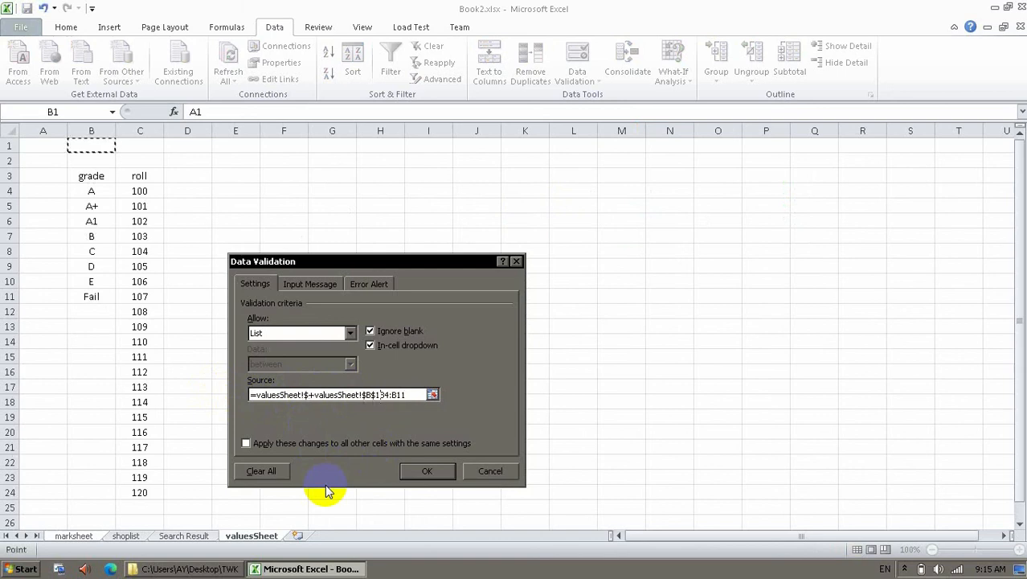
pyautogui.press('BackSpace')
pyautogui.press('Right')
pyautogui.press('BackSpace')
pyautogui.press('BackSpace')
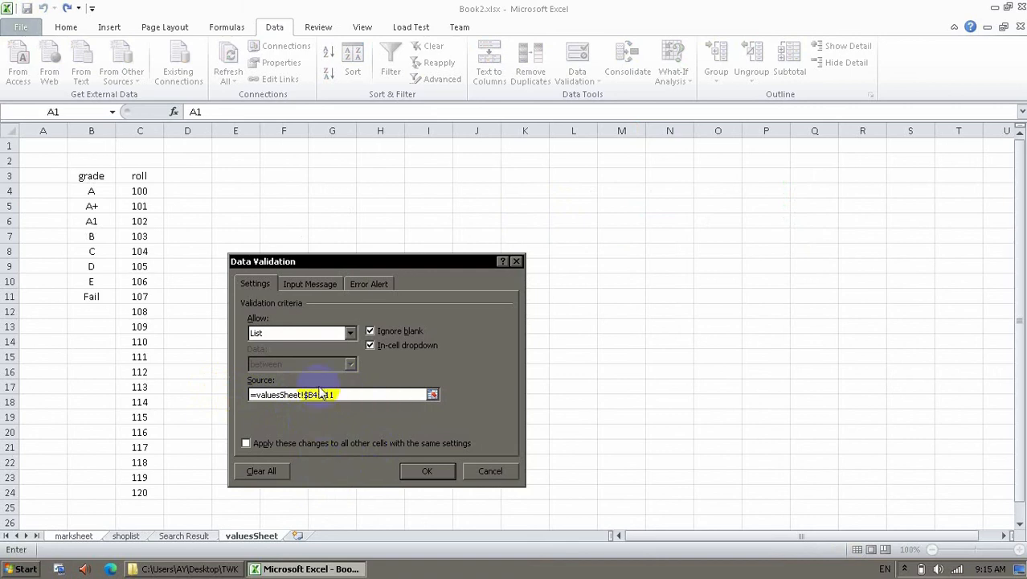
pyautogui.write('$')
pyautogui.click(326, 394)
pyautogui.write('$')
pyautogui.click(342, 394)
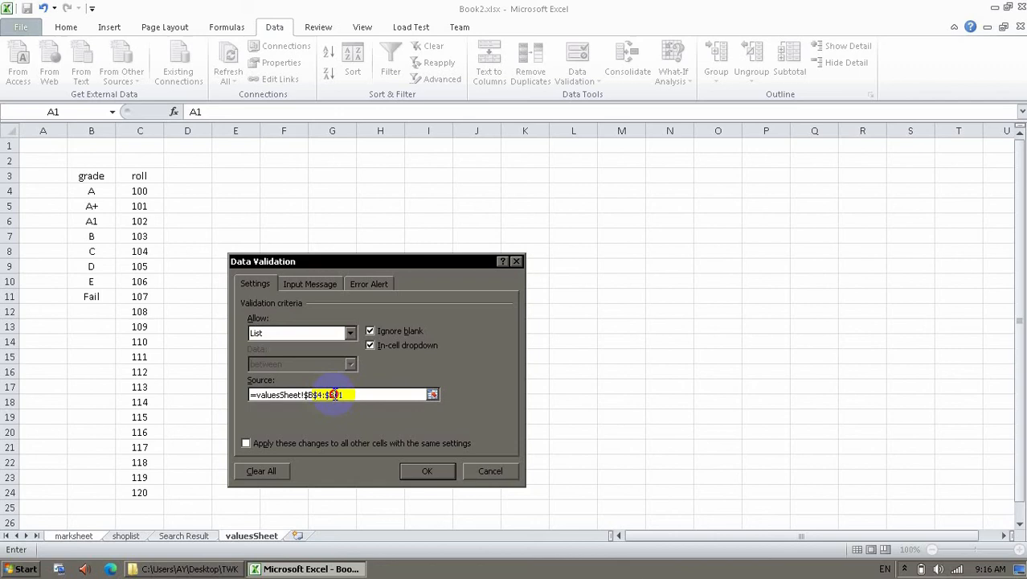
pyautogui.click(411, 469)
# Check the L10 and L11 dropdowns, then enter A1 as L13's grade.
pyautogui.click(661, 224)
pyautogui.click(661, 283)
pyautogui.click(682, 284)
pyautogui.click(683, 285)
pyautogui.click(669, 299)
pyautogui.click(683, 299)
pyautogui.click(682, 298)
pyautogui.click(666, 327)
pyautogui.write('A1')
pyautogui.press('Return')
# Try the invalid grade n in L11 and cancel it, leaving L11 empty.
pyautogui.press('Up')
pyautogui.press('Up')
pyautogui.press('Up')
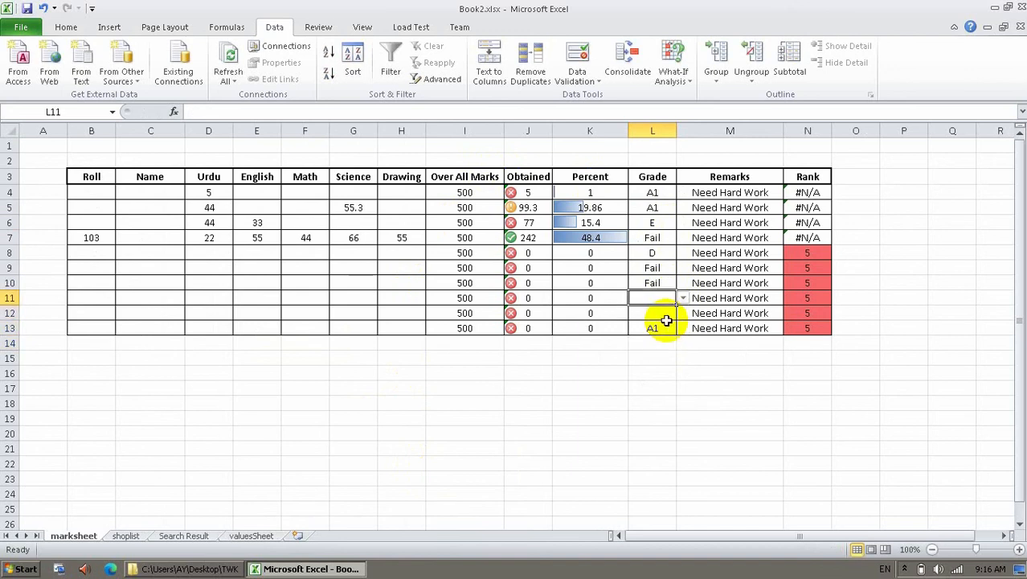
pyautogui.write('n')
pyautogui.press('Return')
pyautogui.press('Tab')
pyautogui.press('Return')
# Look over the Search Result sheet and valuesSheet's grade and roll lists, then return to marksheet.
pyautogui.click(657, 314)
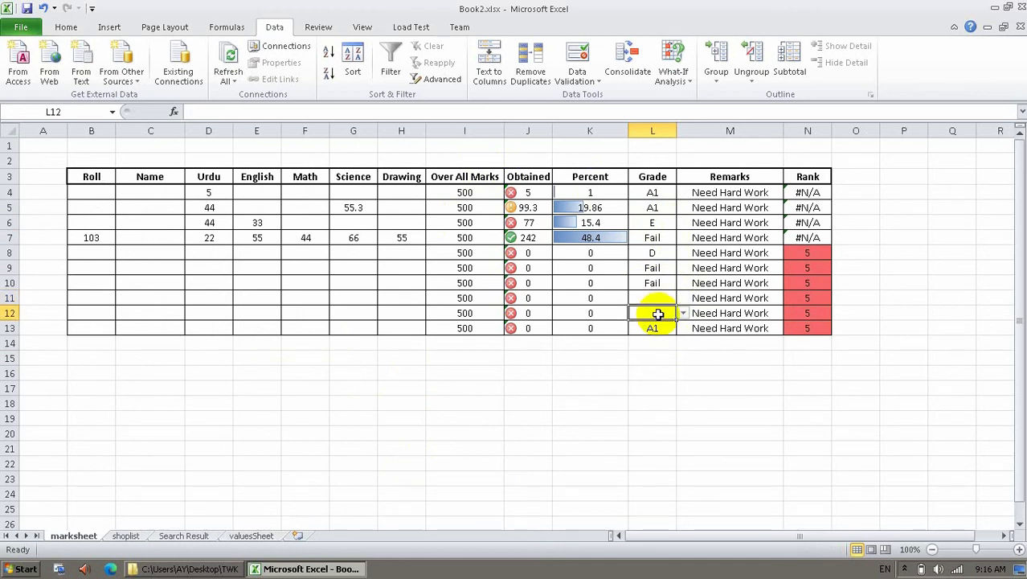
pyautogui.click(185, 536)
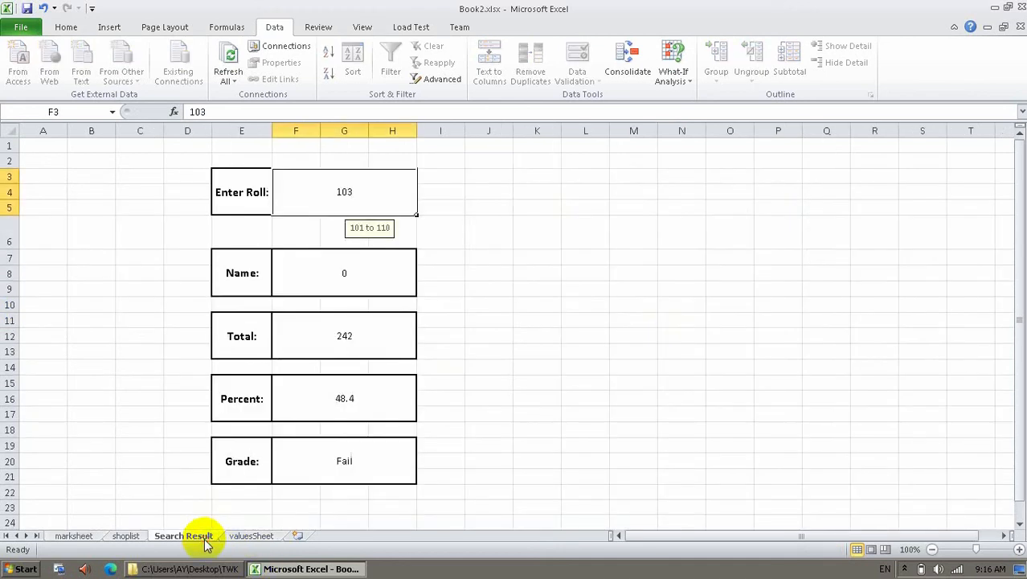
pyautogui.click(251, 536)
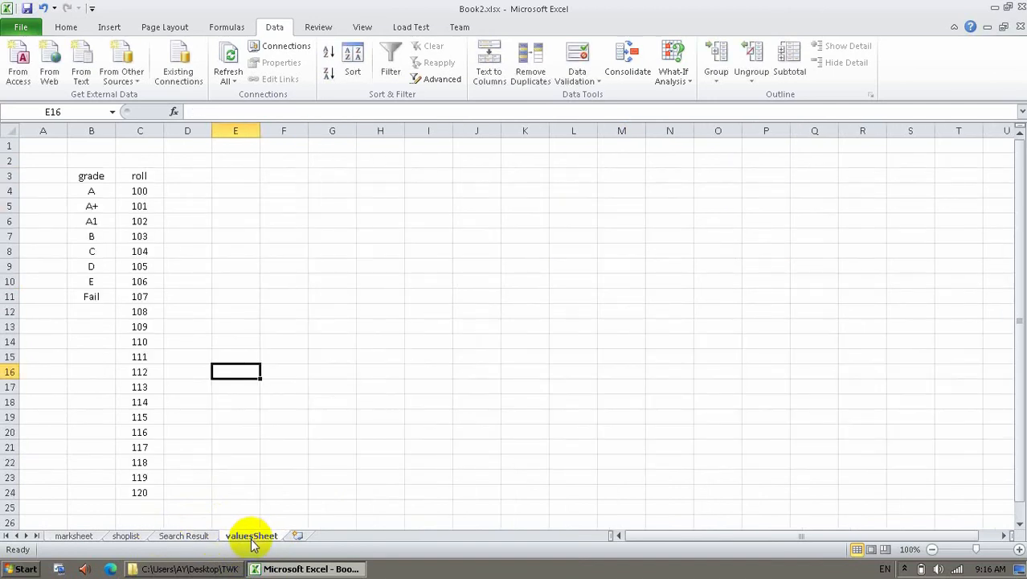
pyautogui.click(90, 535)
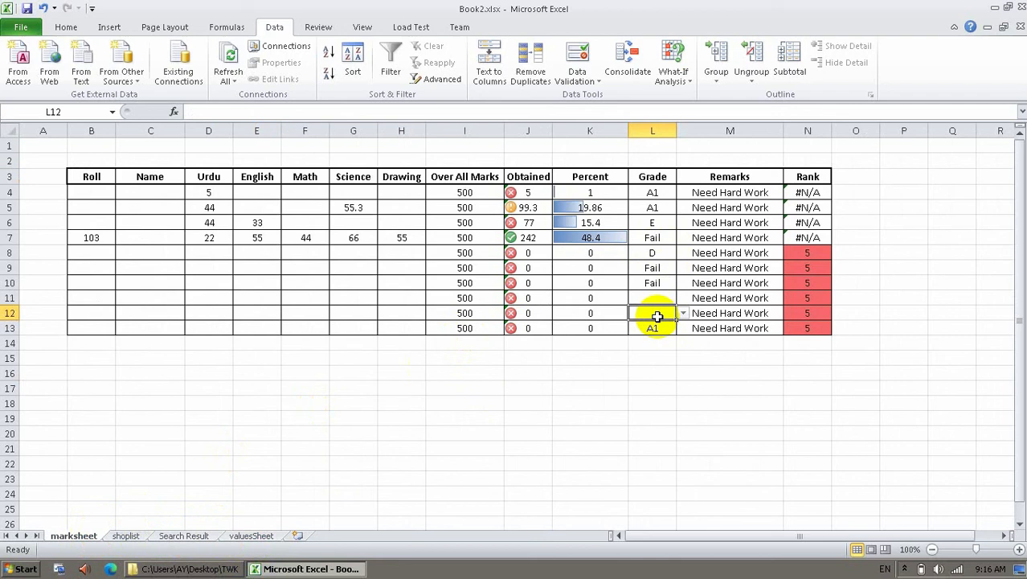
# Give Roll cells B4:B13 a List validation sourced from valuesSheet!$C$4:$C$24.
pyautogui.moveTo(102, 197); pyautogui.dragTo(97, 328)
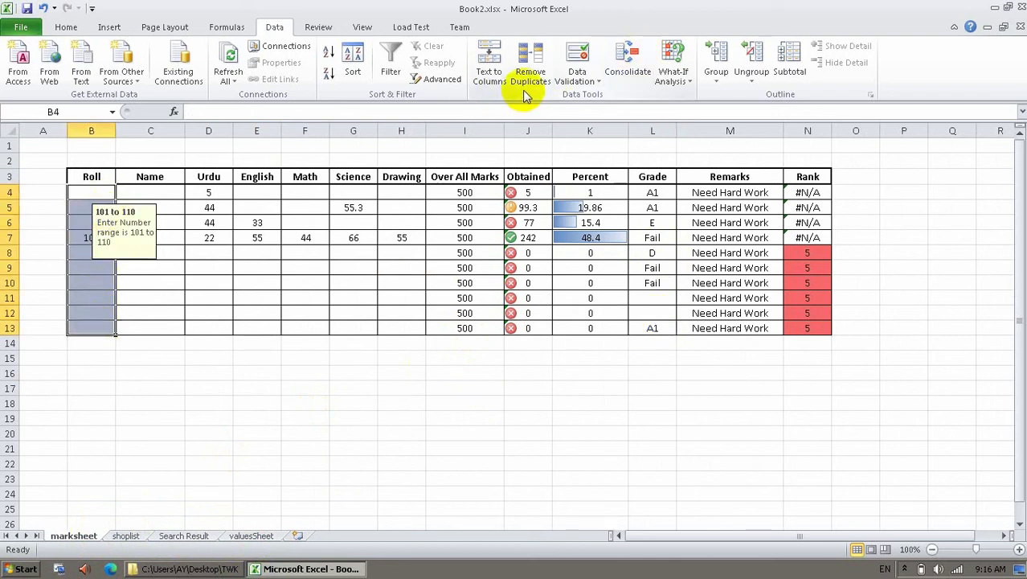
pyautogui.click(578, 55)
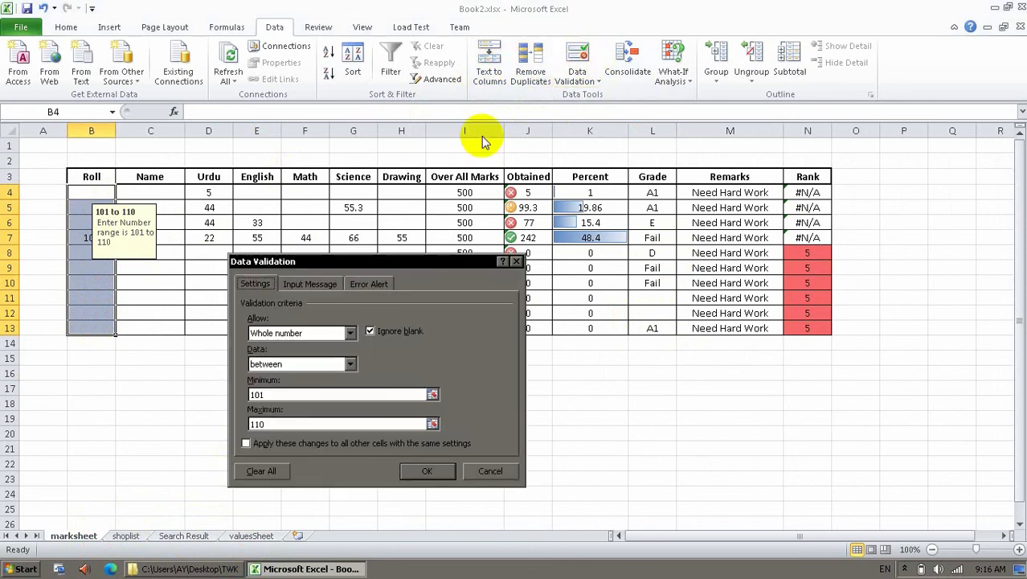
pyautogui.click(351, 335)
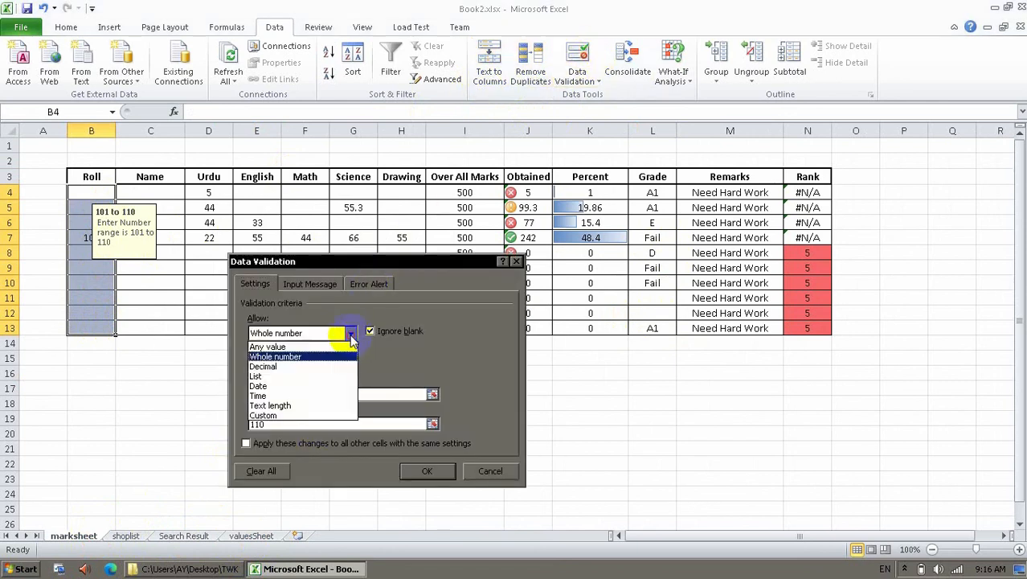
pyautogui.click(289, 376)
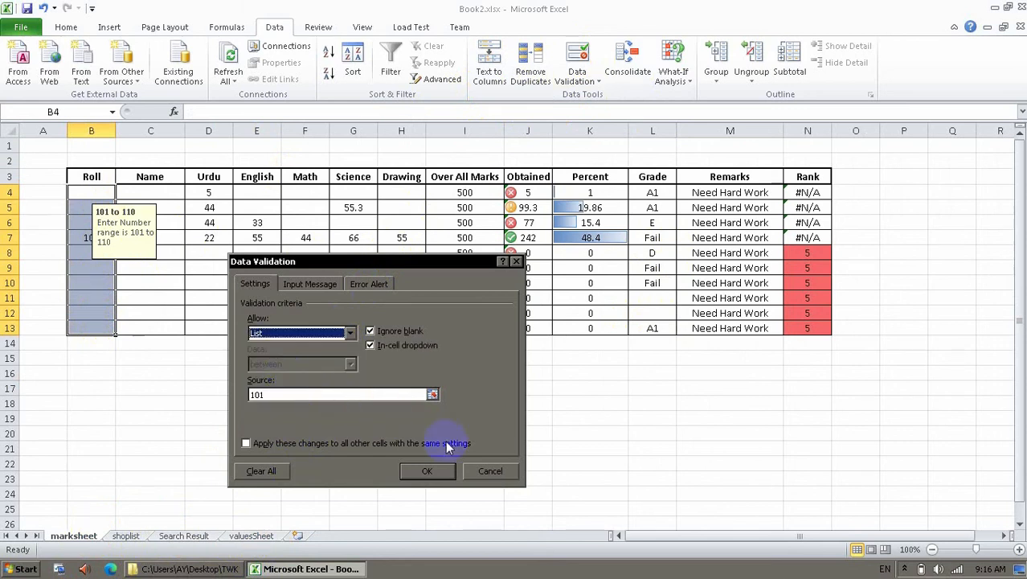
pyautogui.click(433, 395)
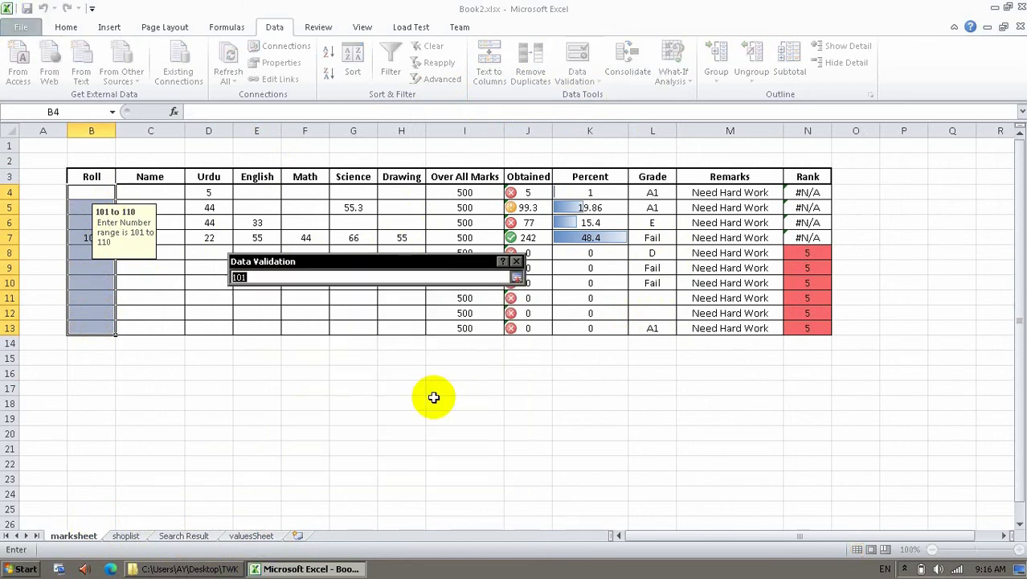
pyautogui.click(256, 535)
pyautogui.moveTo(142, 192); pyautogui.dragTo(142, 490)
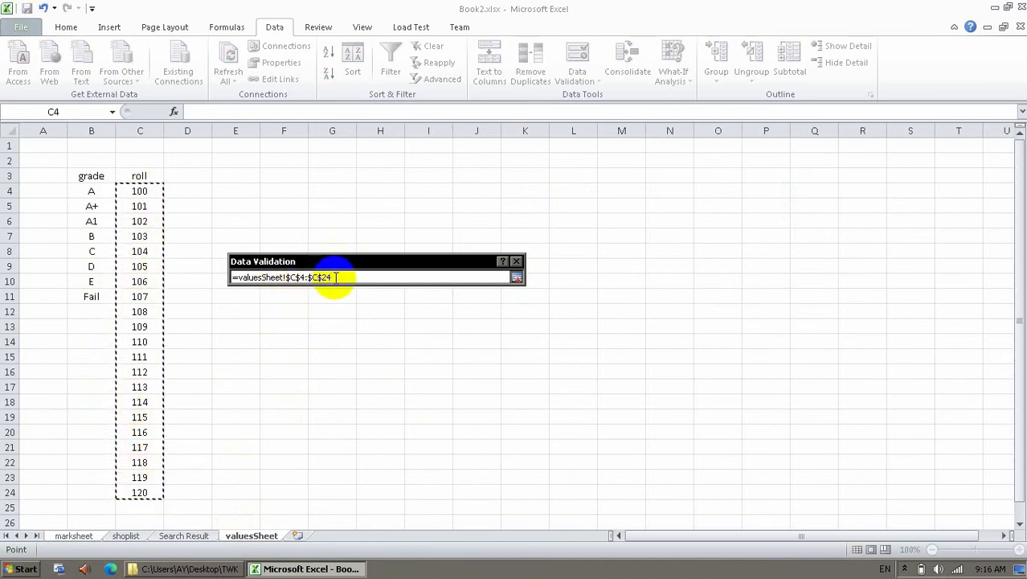
pyautogui.press('Return')
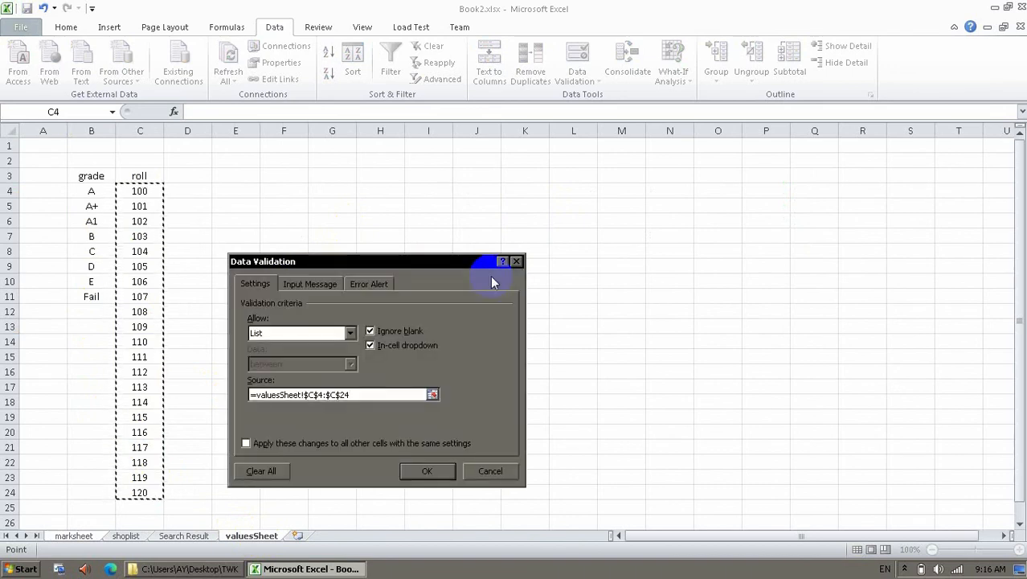
pyautogui.click(405, 475)
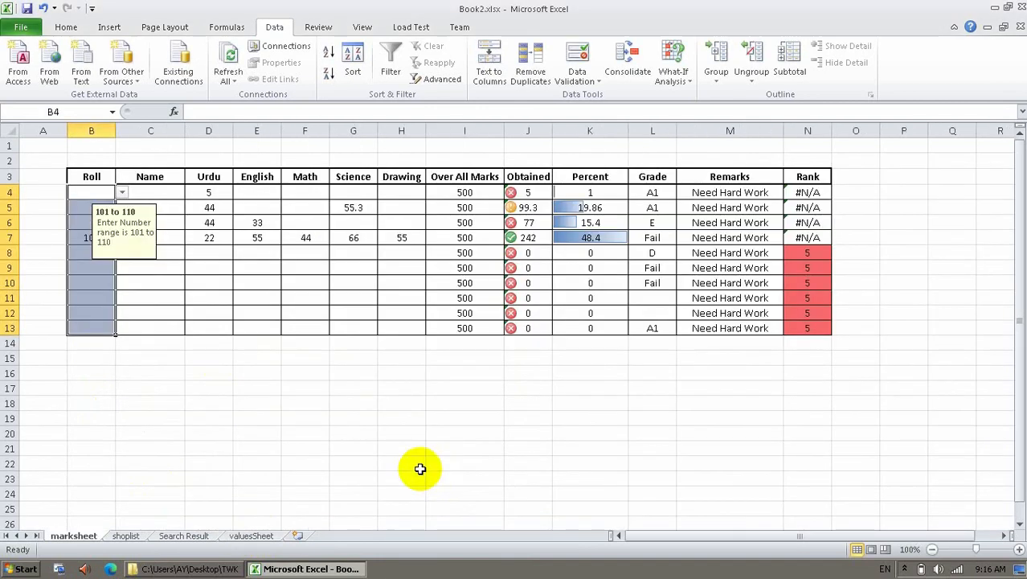
pyautogui.click(112, 316)
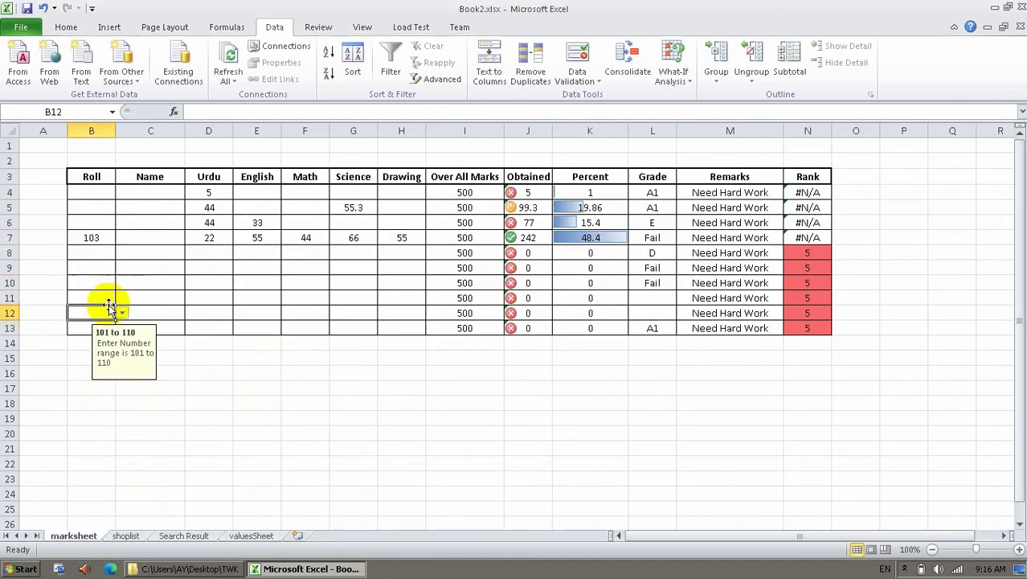
pyautogui.click(123, 313)
pyautogui.moveTo(123, 348); pyautogui.dragTo(123, 388)
pyautogui.click(98, 307)
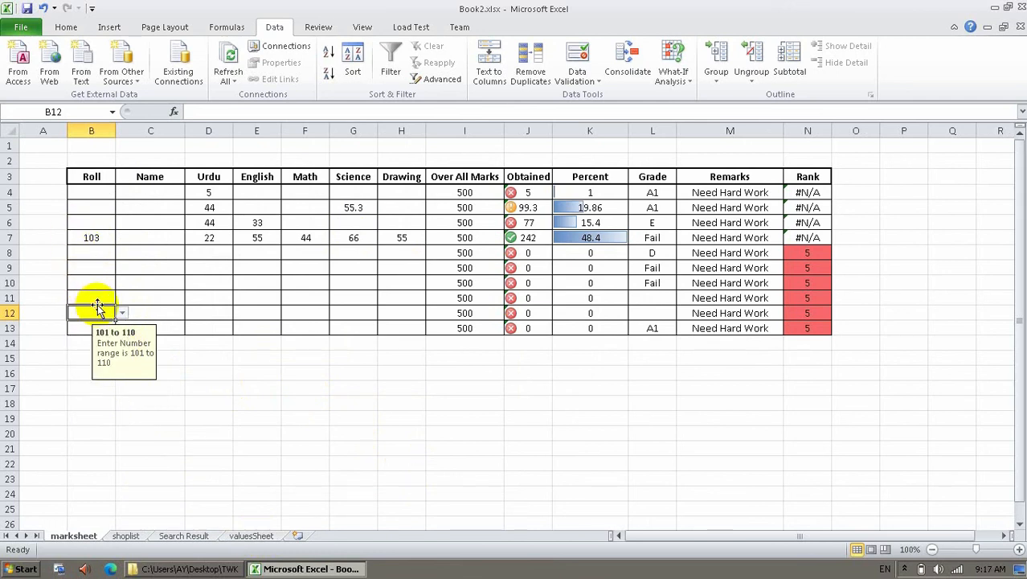
pyautogui.write('tt')
pyautogui.press('Return')
pyautogui.press('Tab')
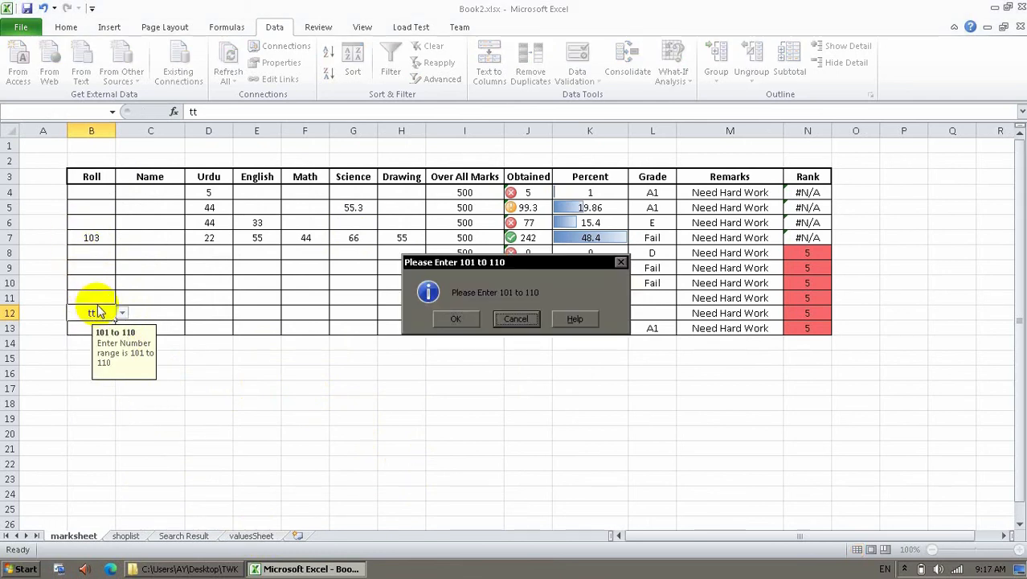
pyautogui.press('Return')
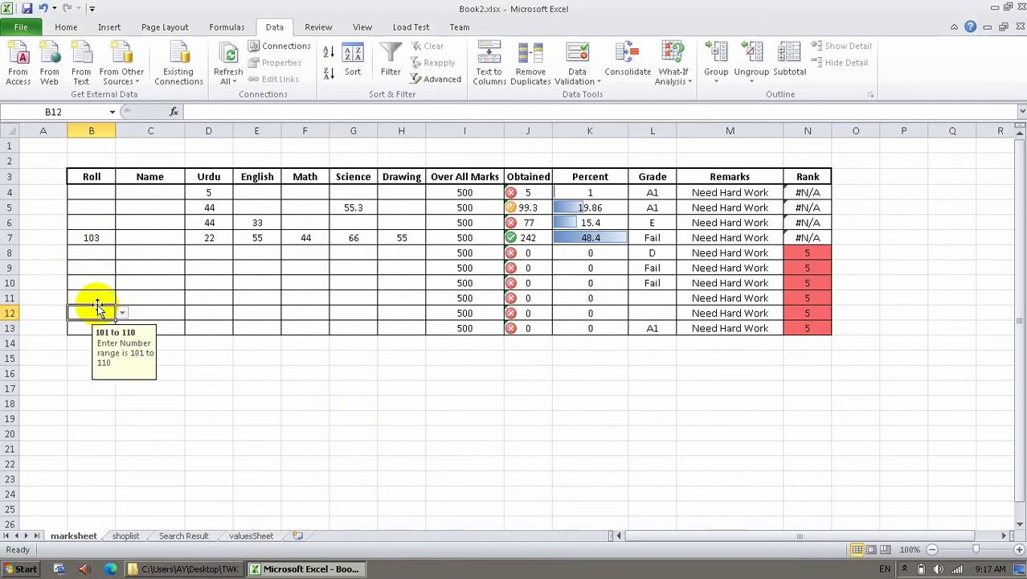
pyautogui.click(106, 192)
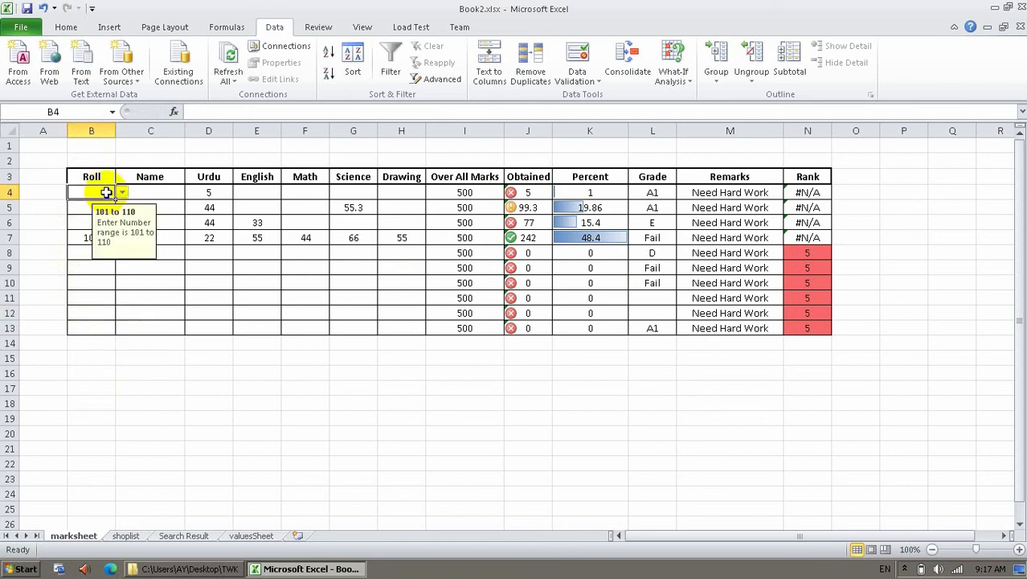
pyautogui.click(246, 539)
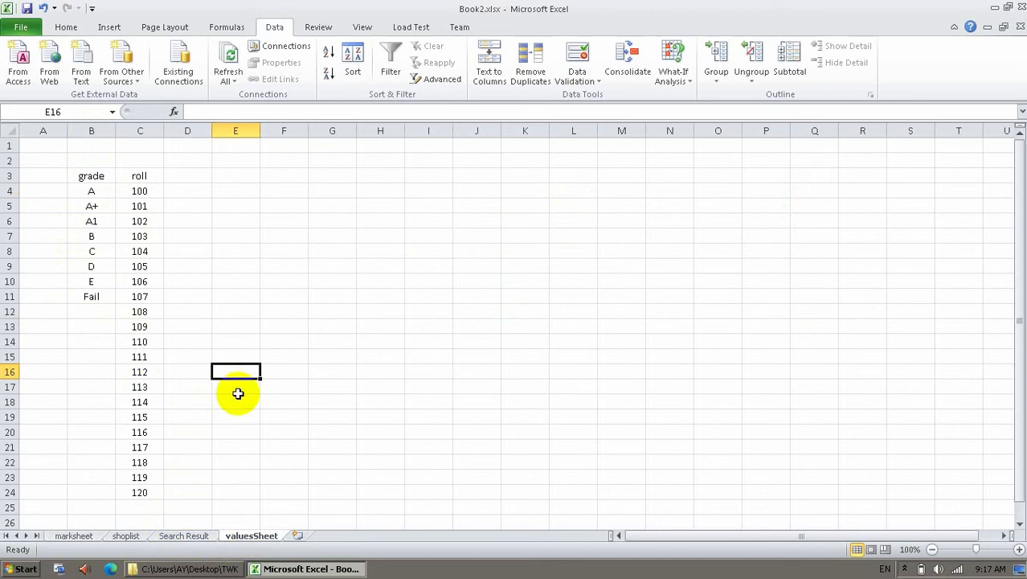
pyautogui.click(85, 538)
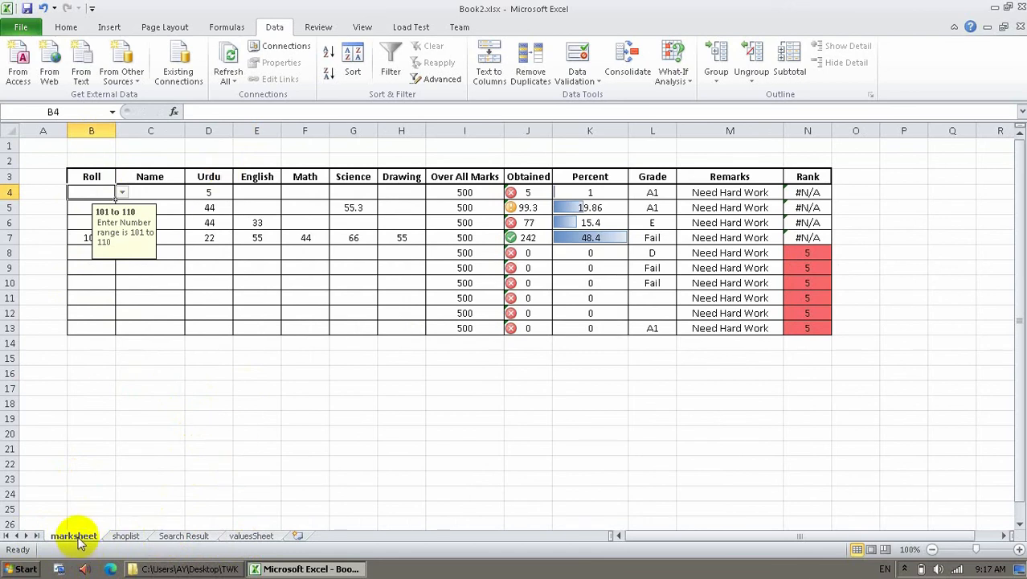
pyautogui.rightClick(79, 539)
pyautogui.moveTo(95, 472)
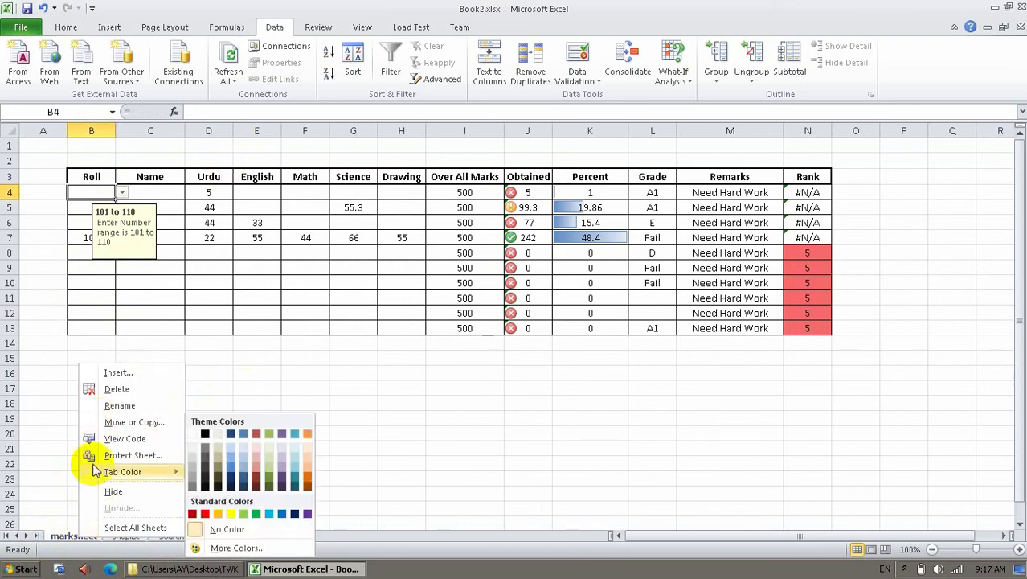
pyautogui.click(315, 394)
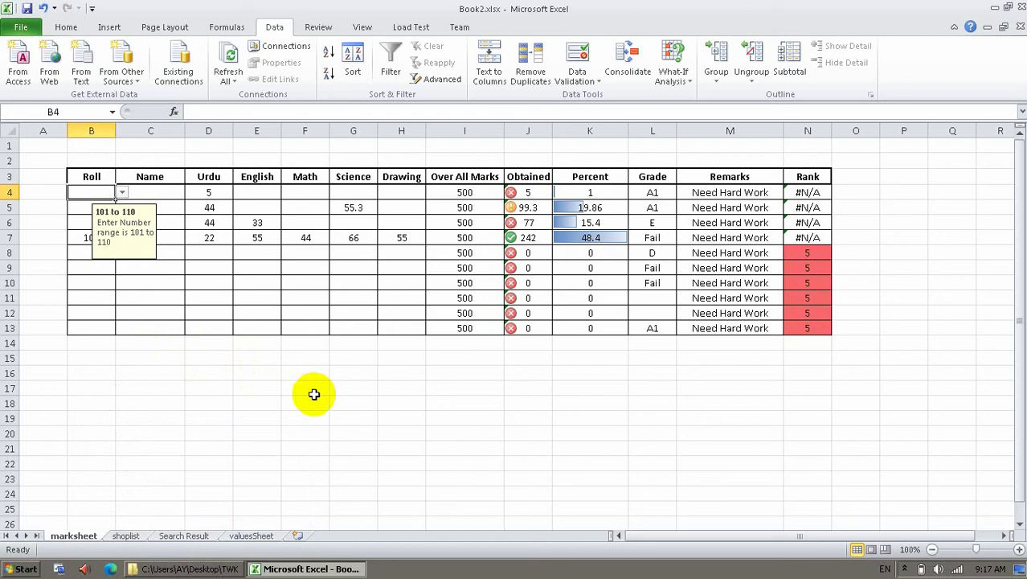
pyautogui.click(314, 392)
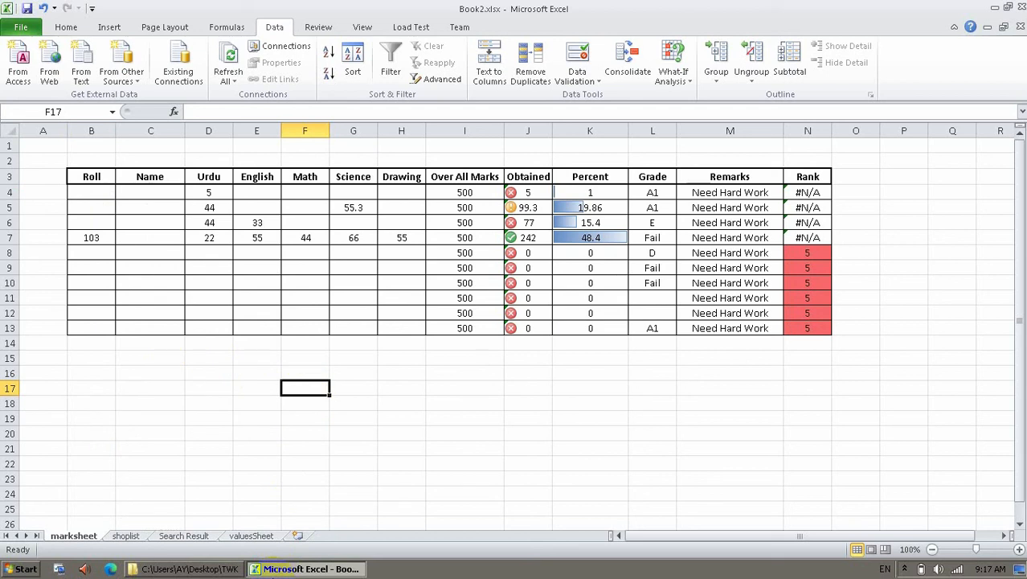
pyautogui.click(477, 316)
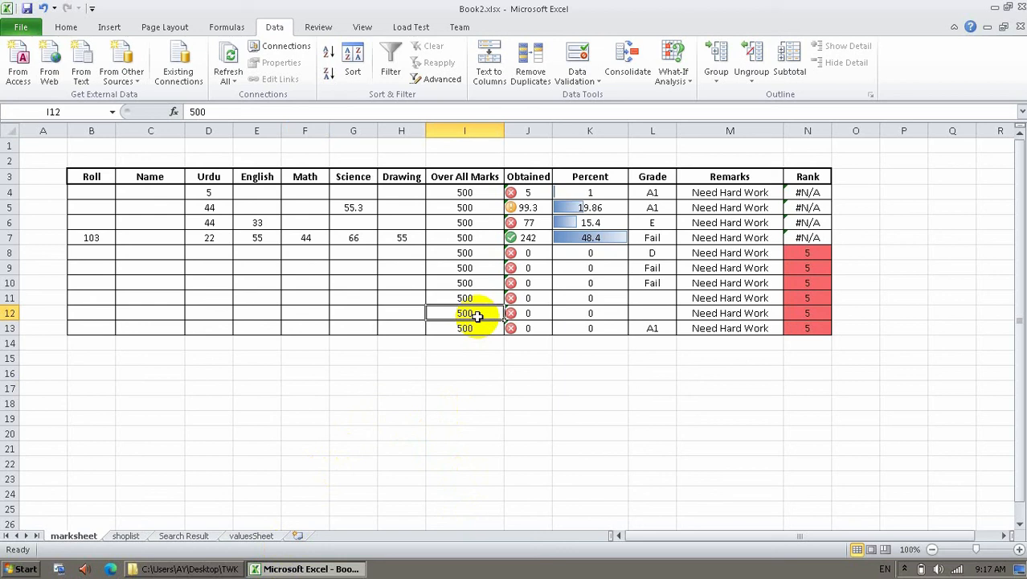
pyautogui.click(386, 460)
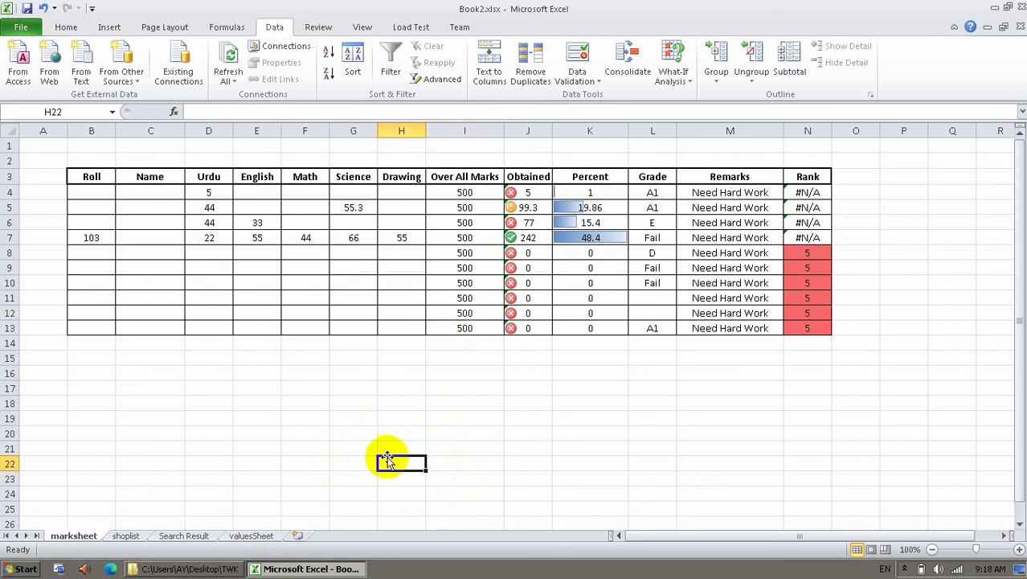
pyautogui.click(344, 369)
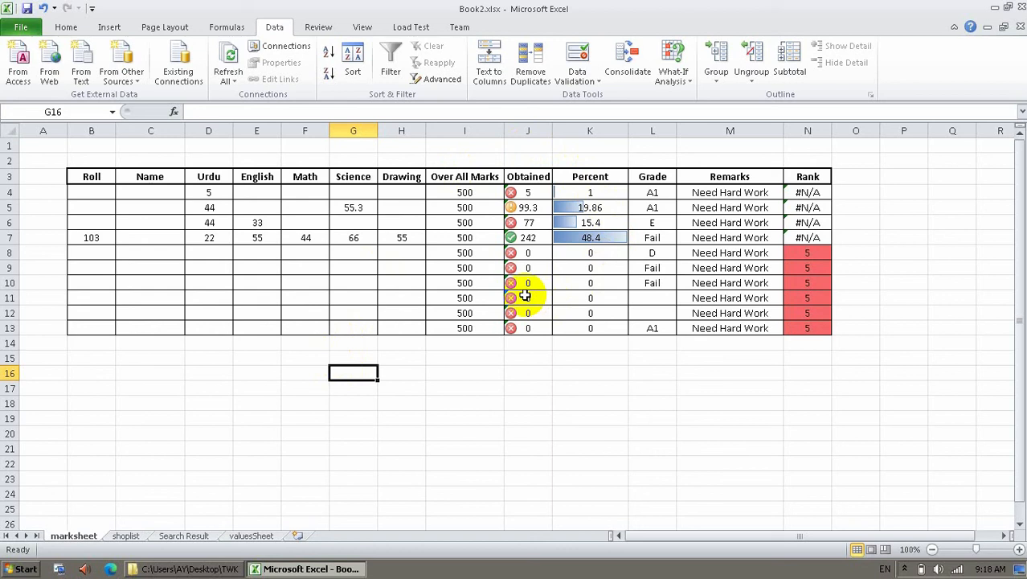
pyautogui.click(476, 386)
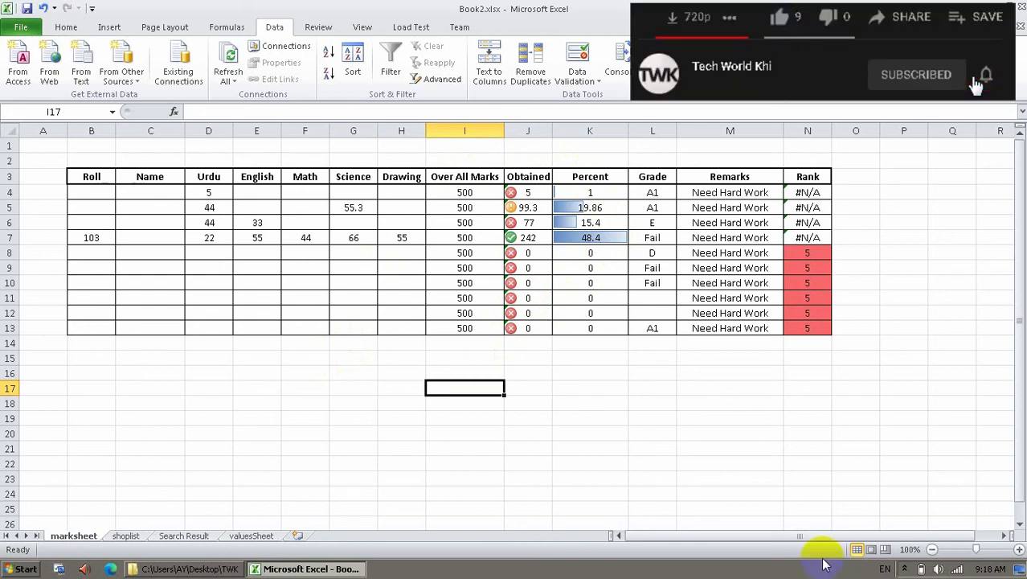
pyautogui.click(904, 568)
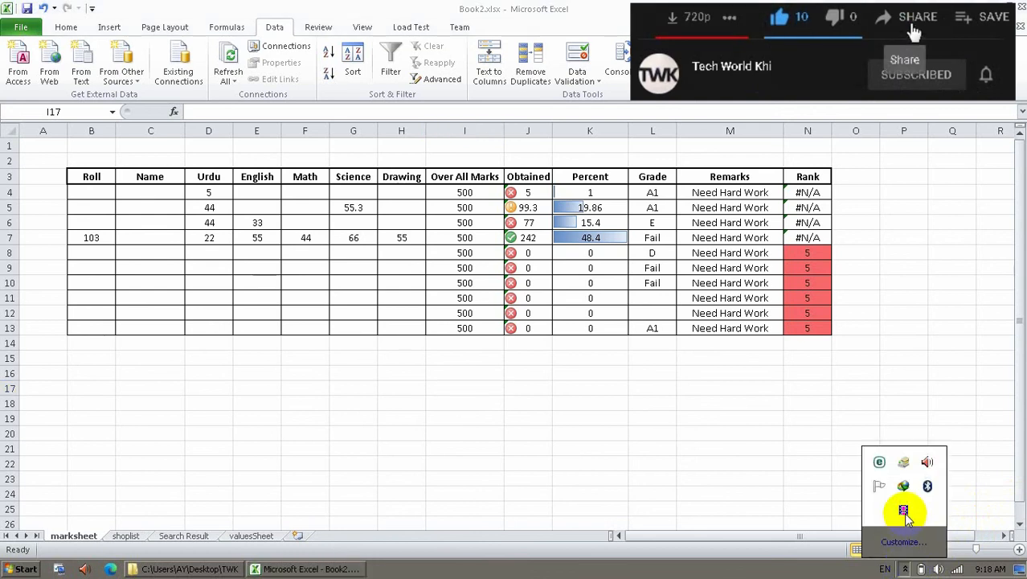